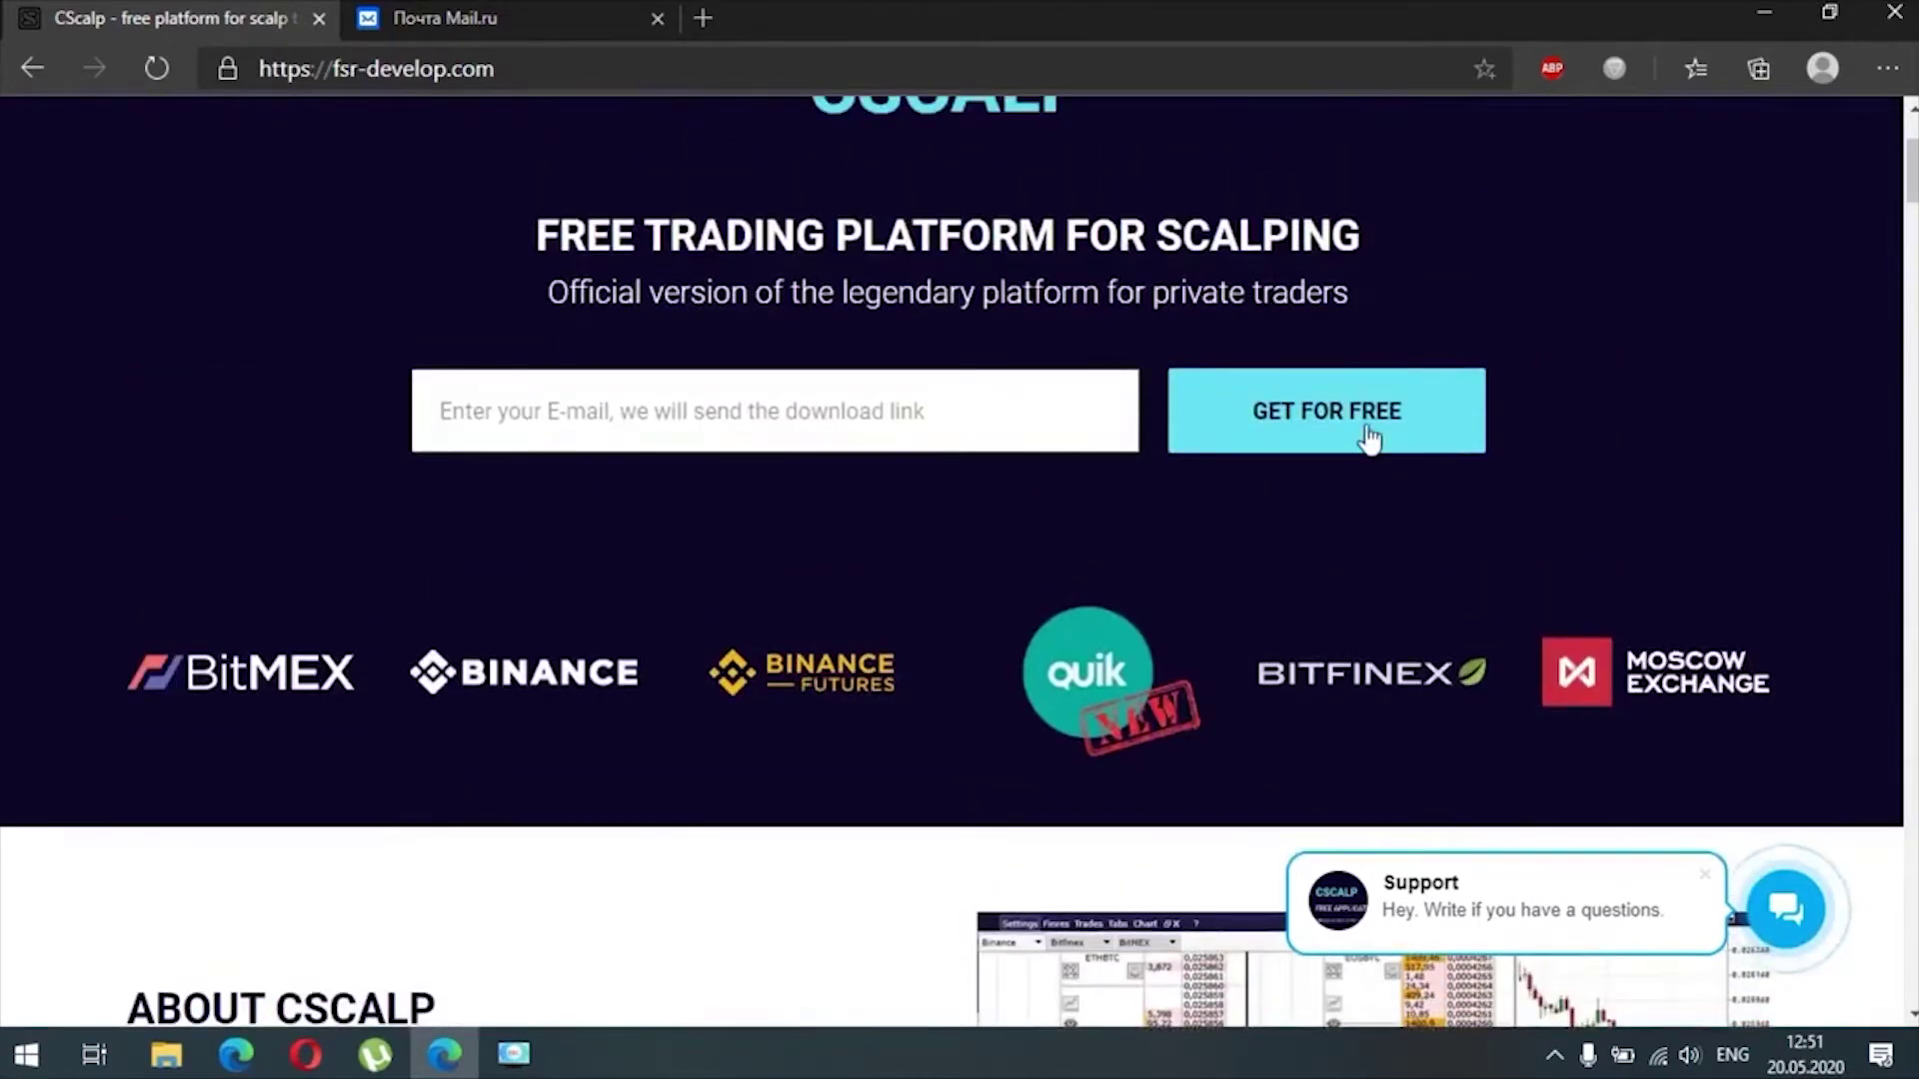
scroll(1366, 437, "up", 3)
Step: Enter your e-mail address in the download form and submit it with GET FOR FREE
scroll(1367, 434, "down", 1)
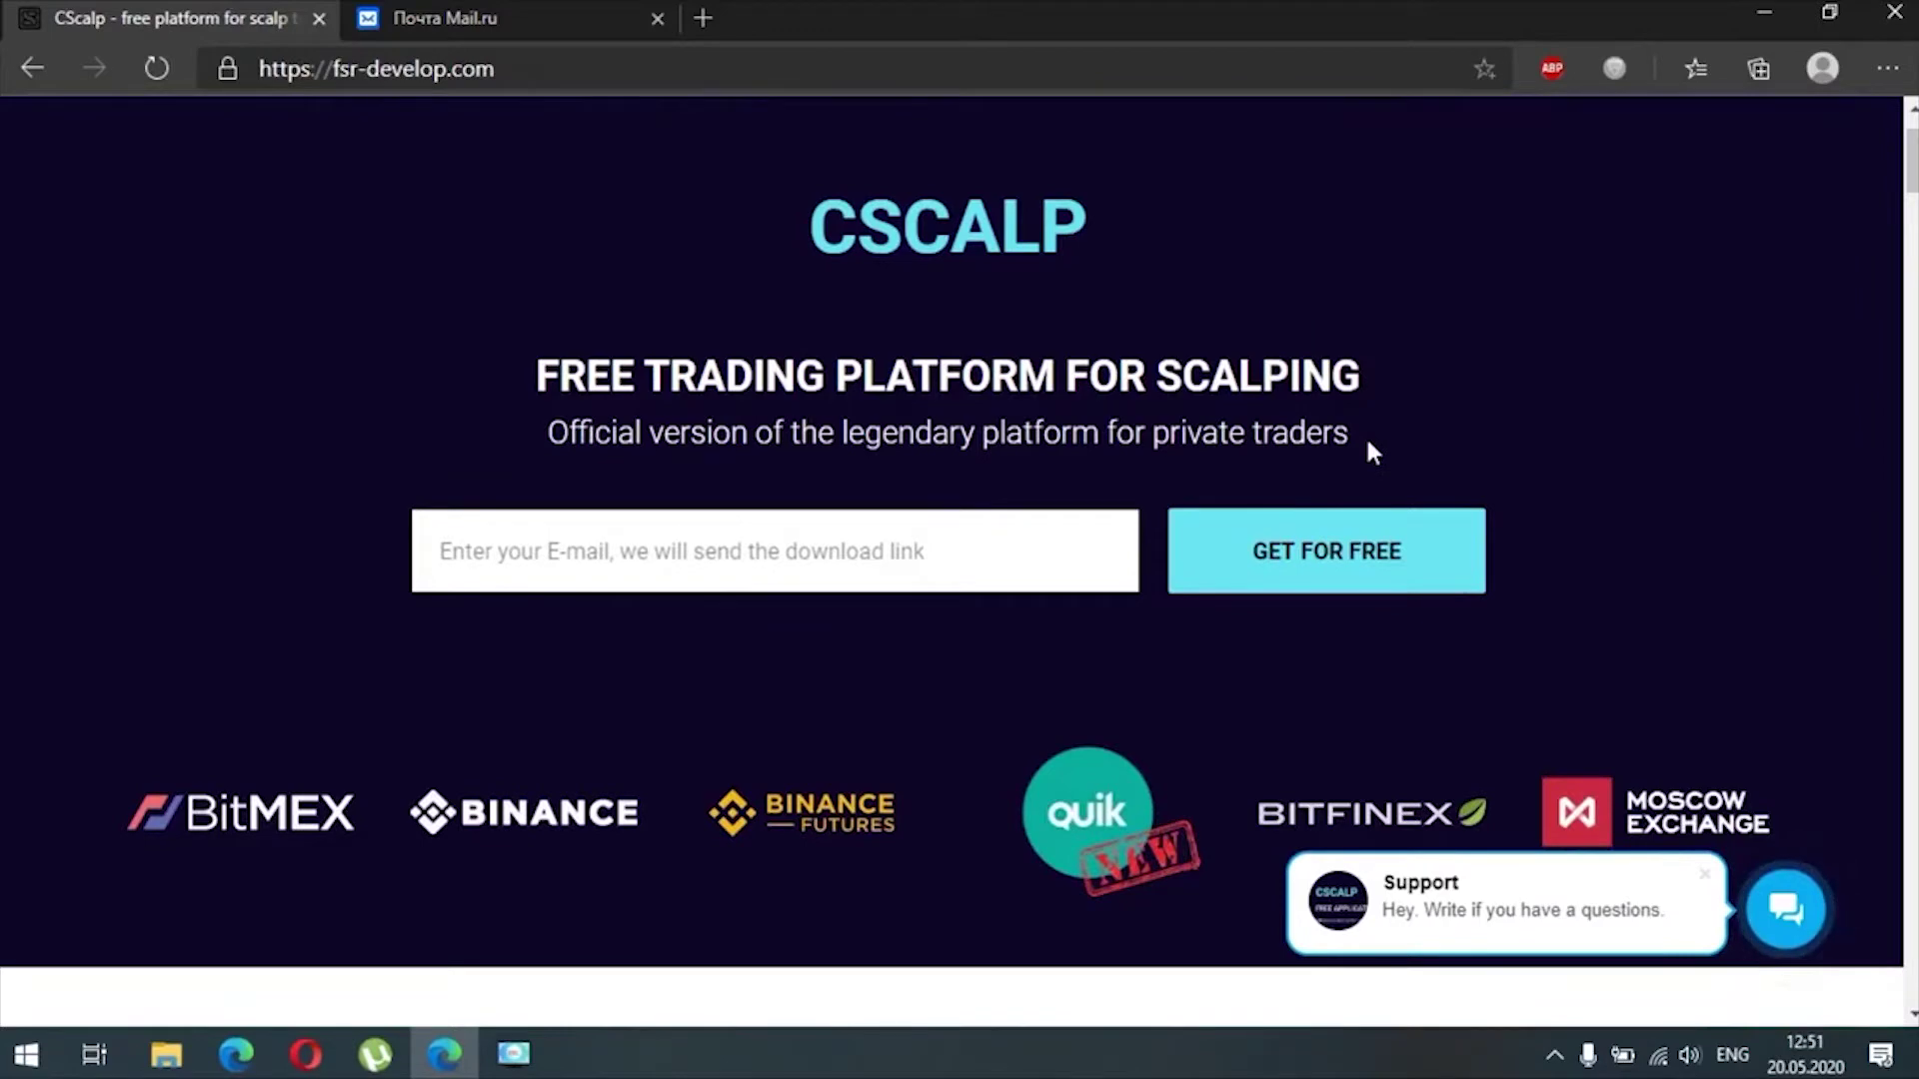
left_click(1051, 529)
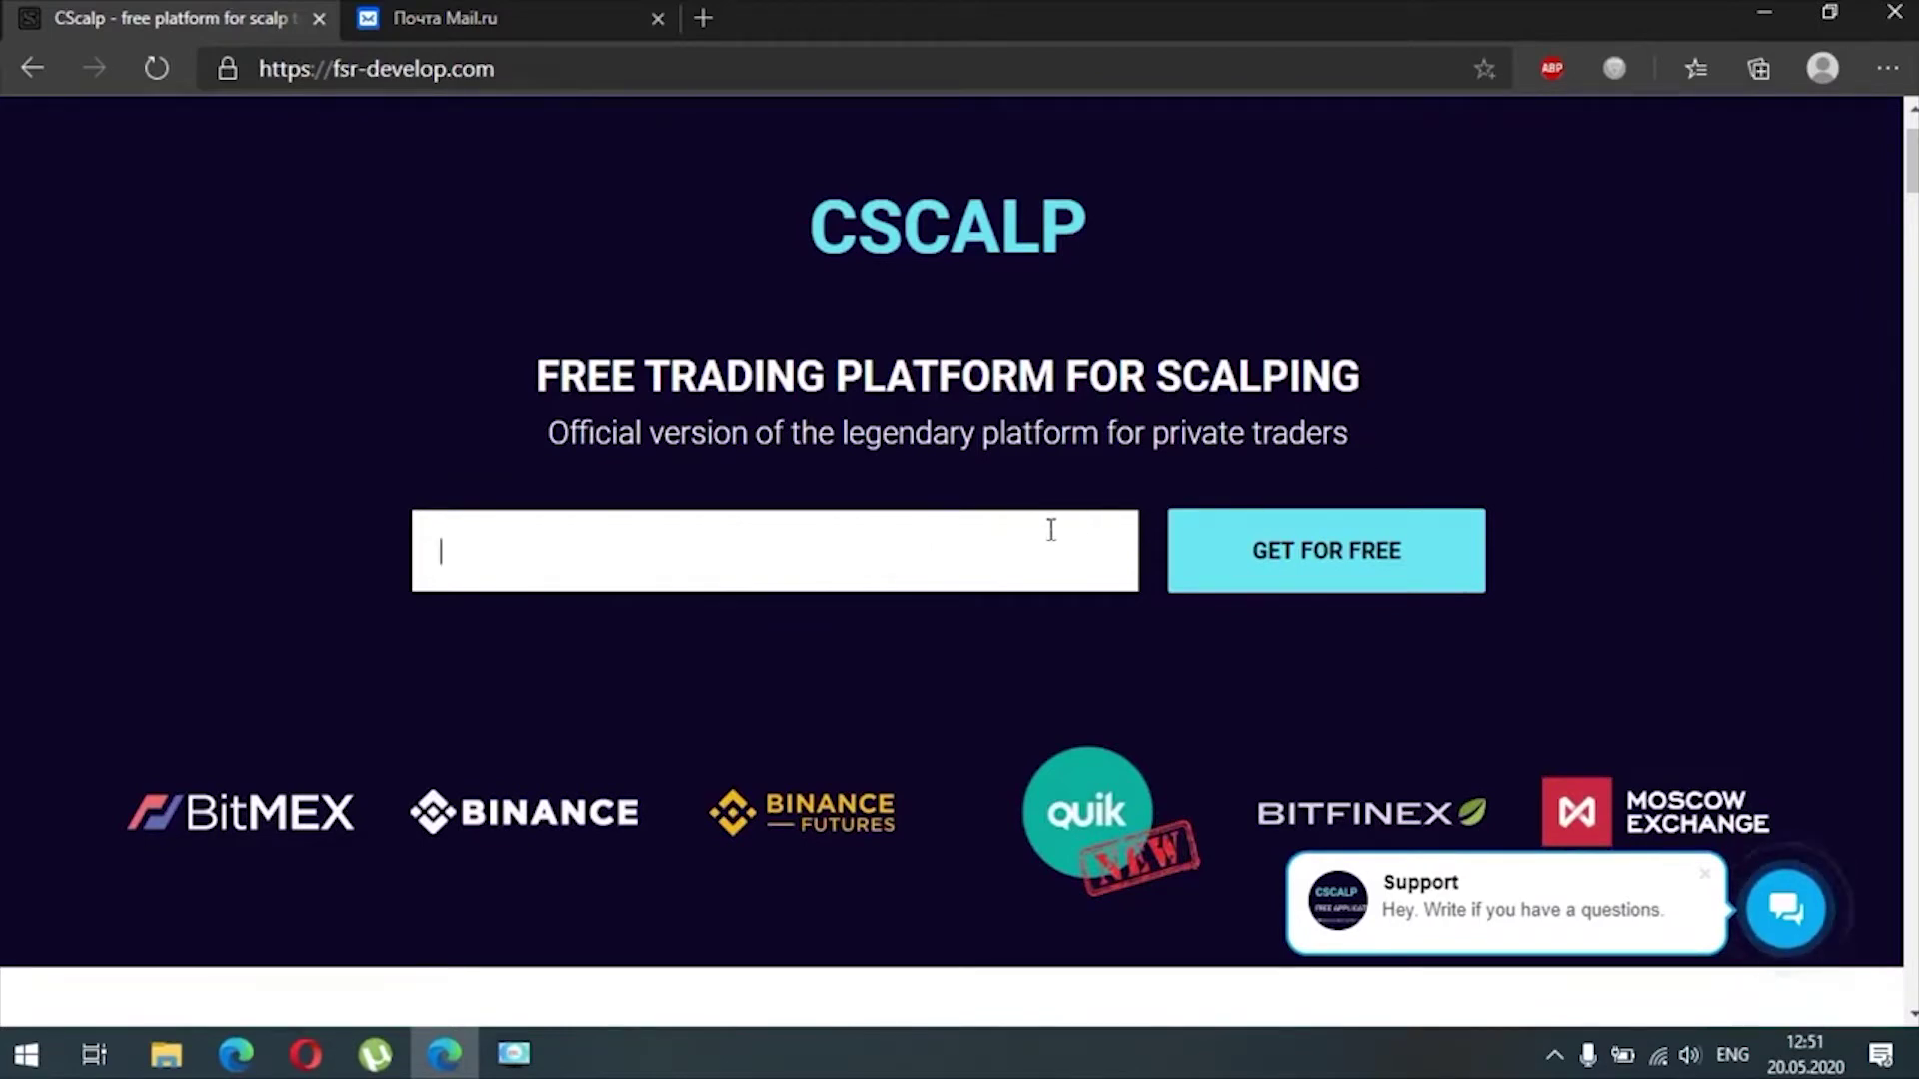
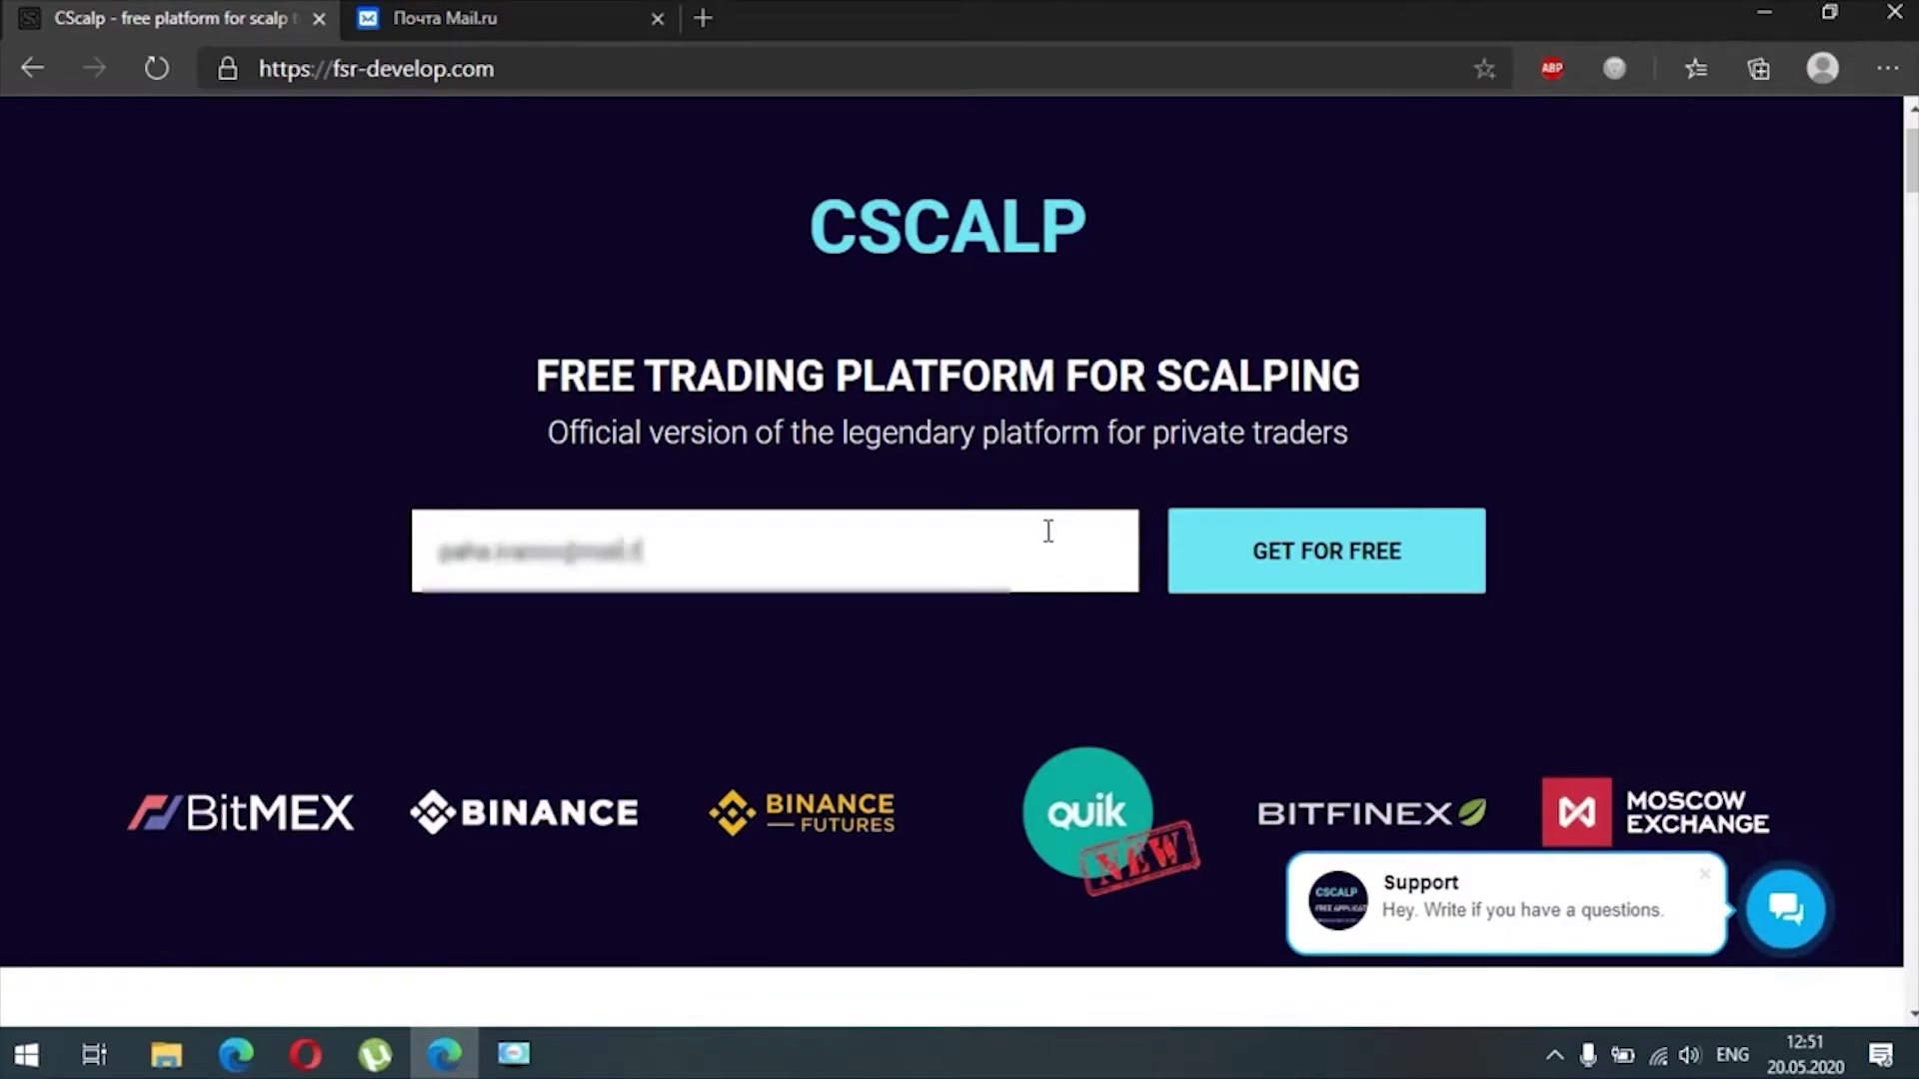
left_click(1355, 565)
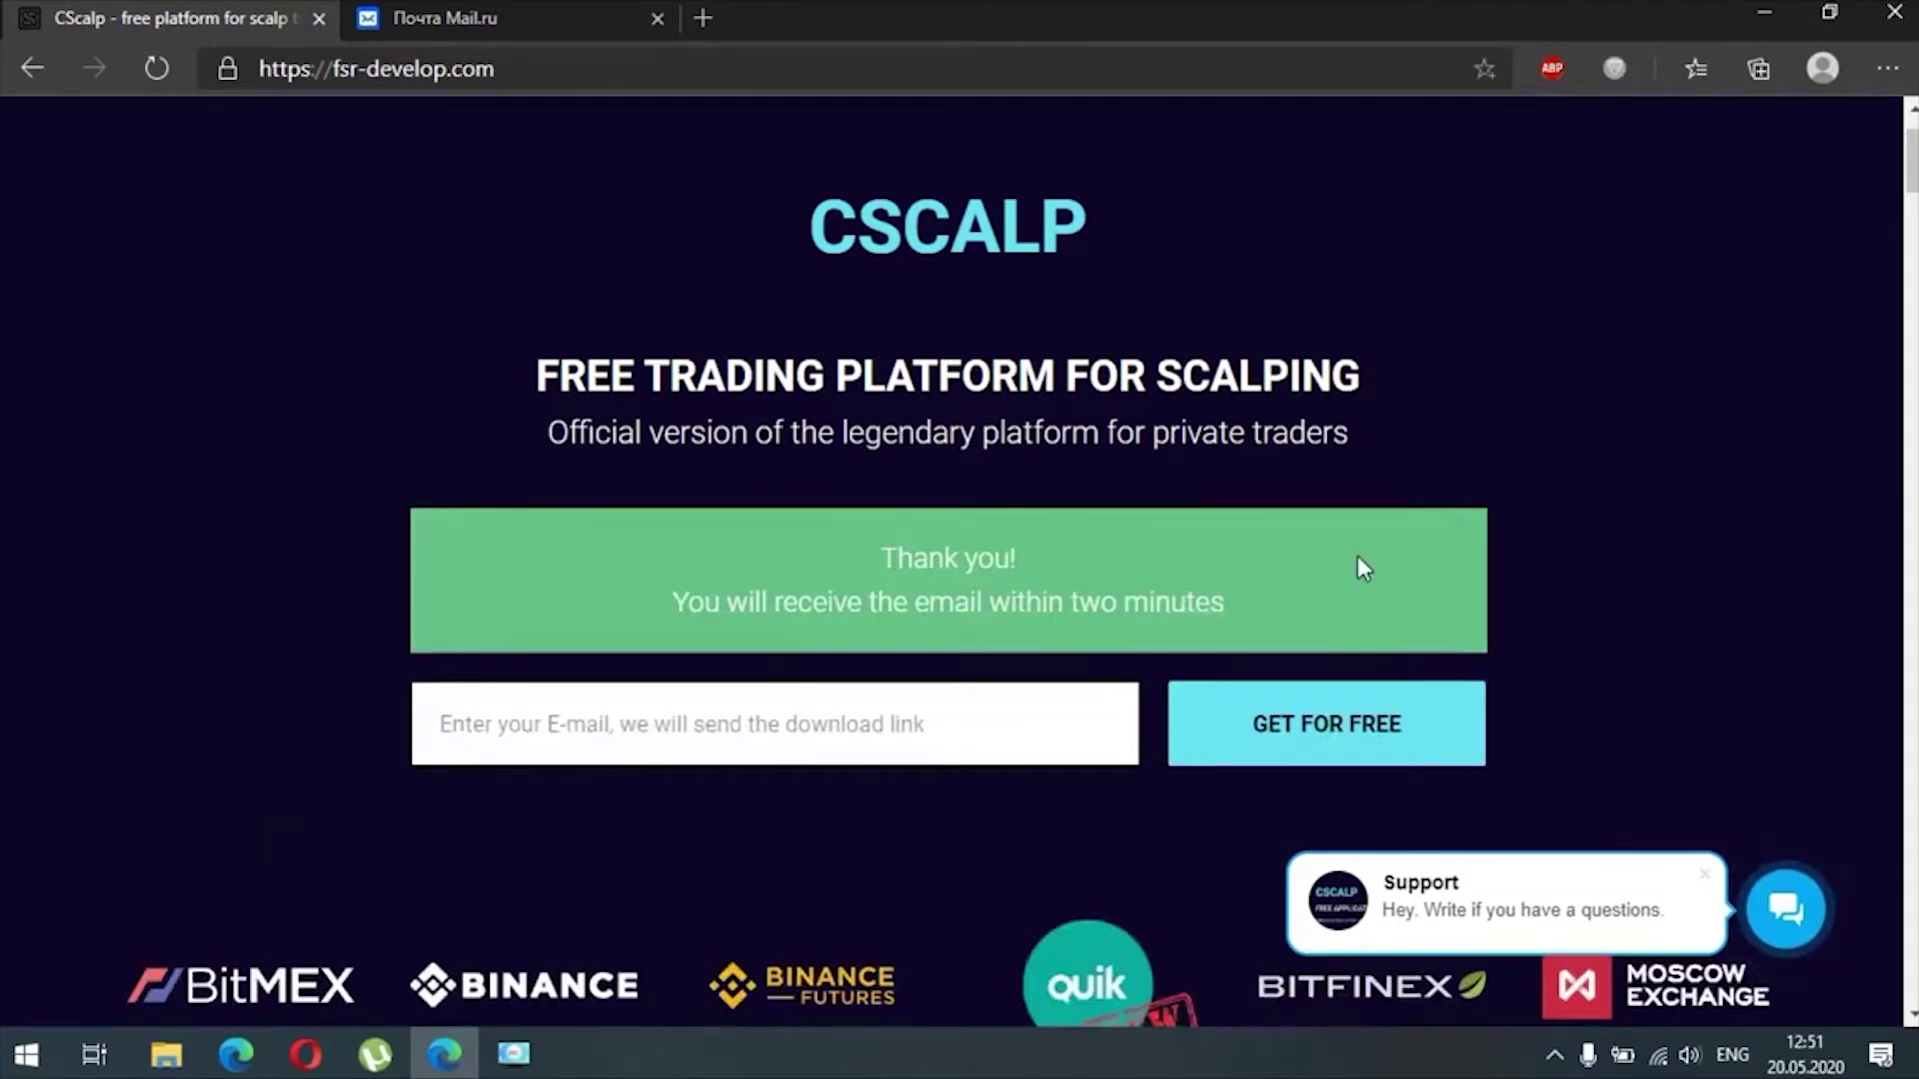
Step: In Mail.ru, download the license file attached to the CScalp e-mail
left_click(475, 30)
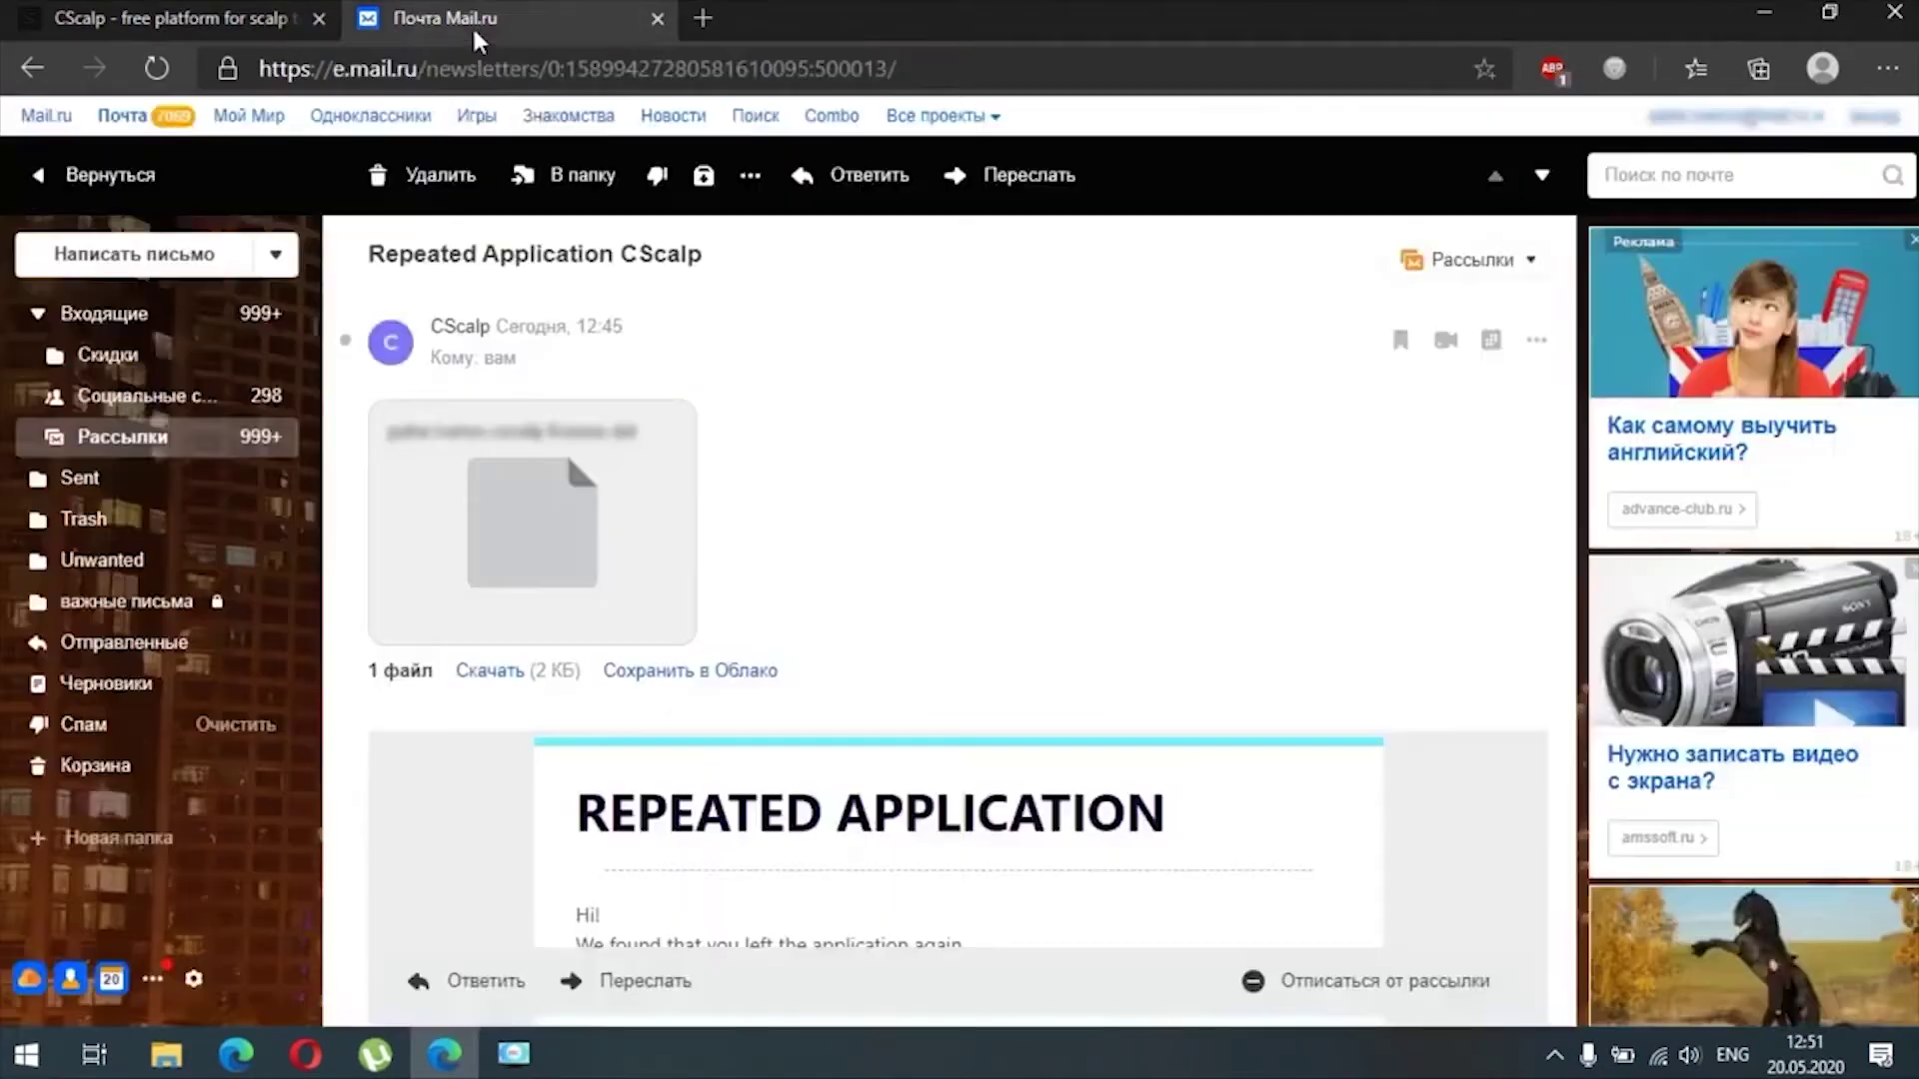
scroll(1070, 377, "down", 1)
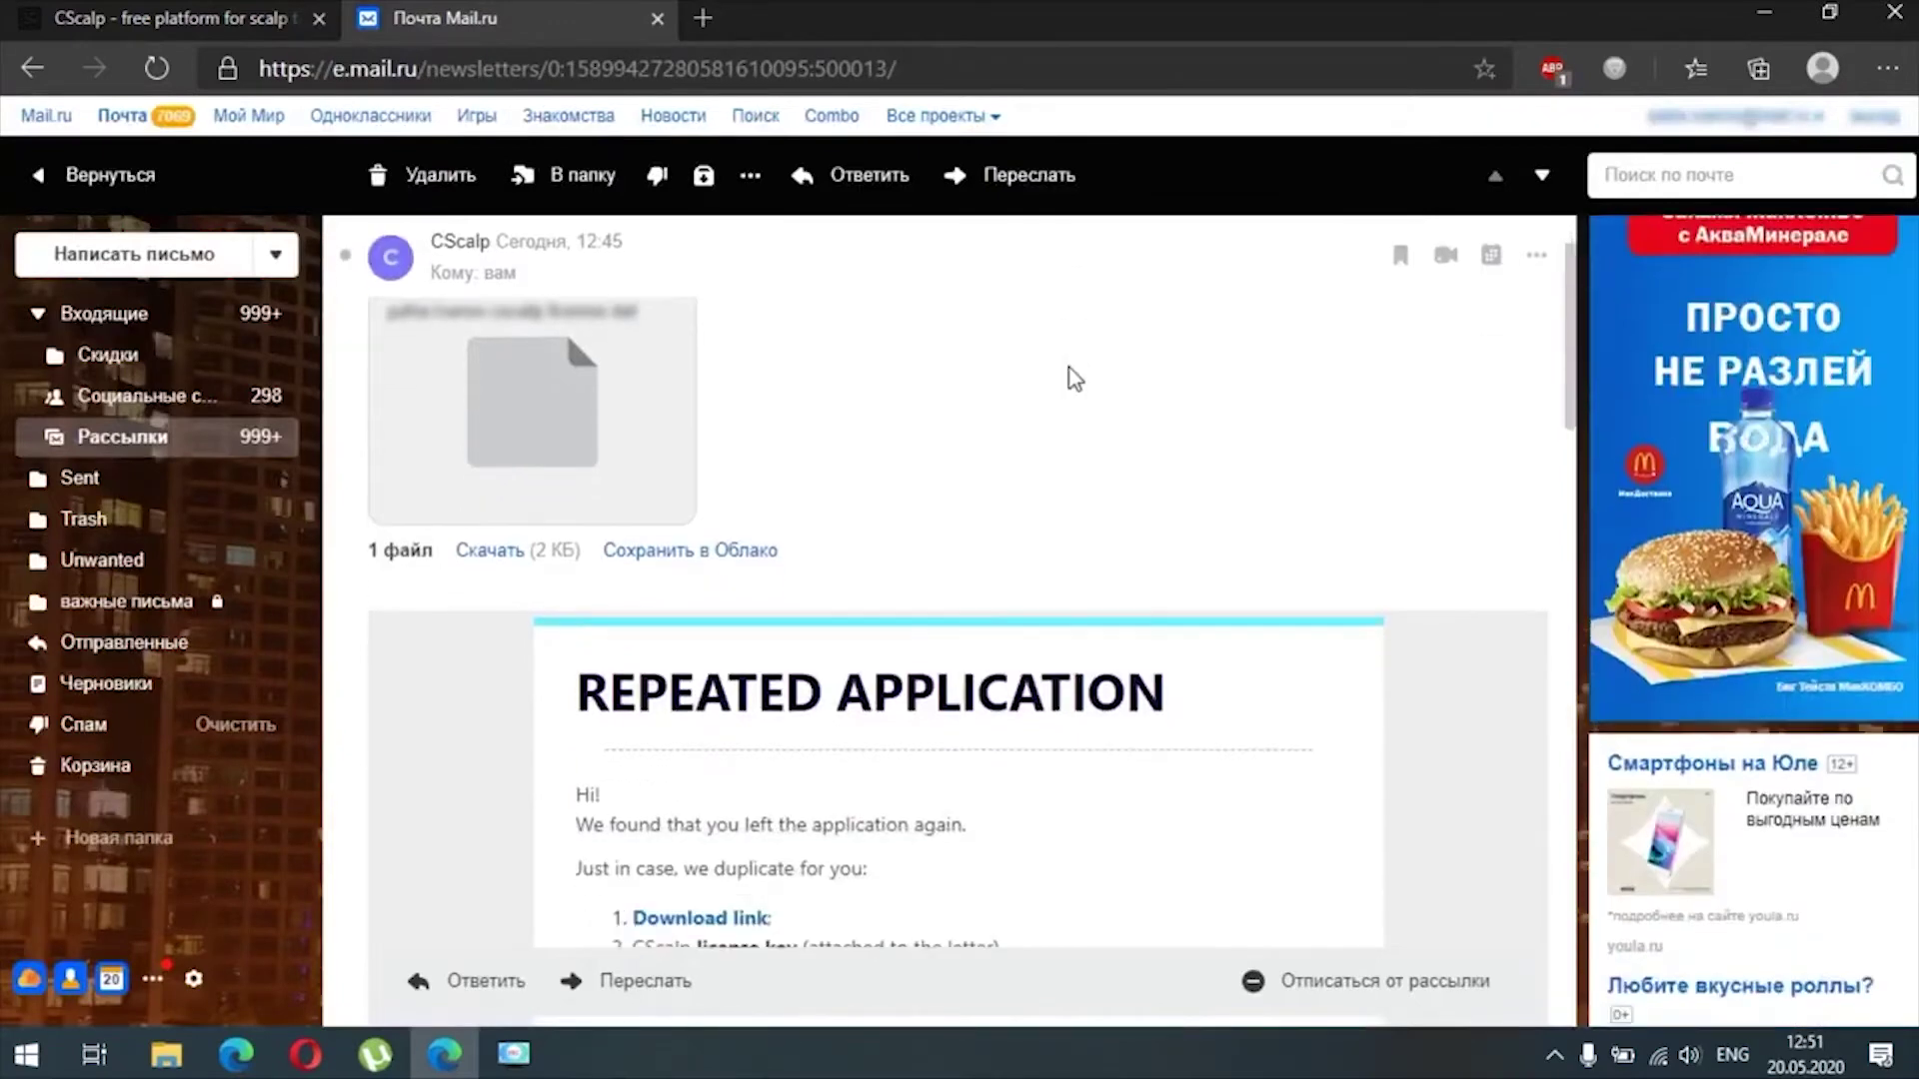
scroll(1061, 379, "up", 1)
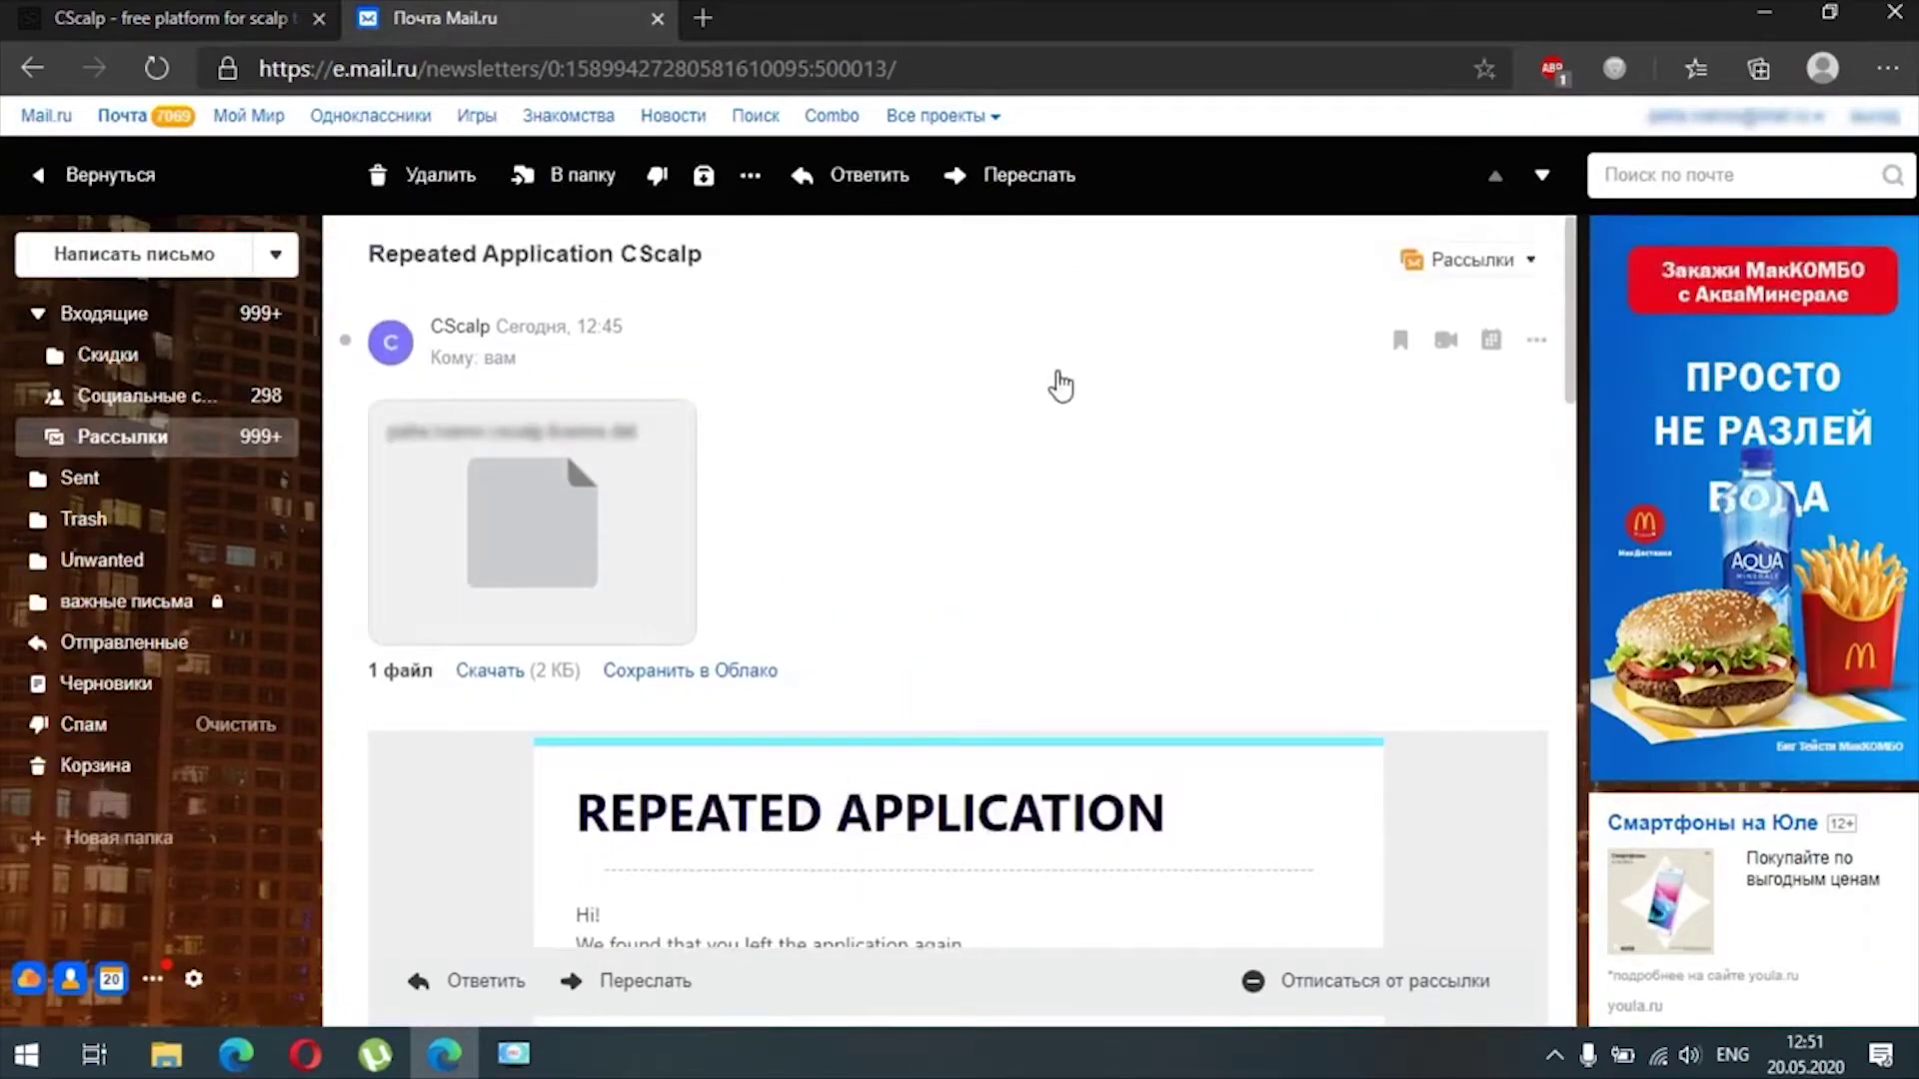
scroll(908, 441, "down", 1)
scroll(907, 441, "up", 1)
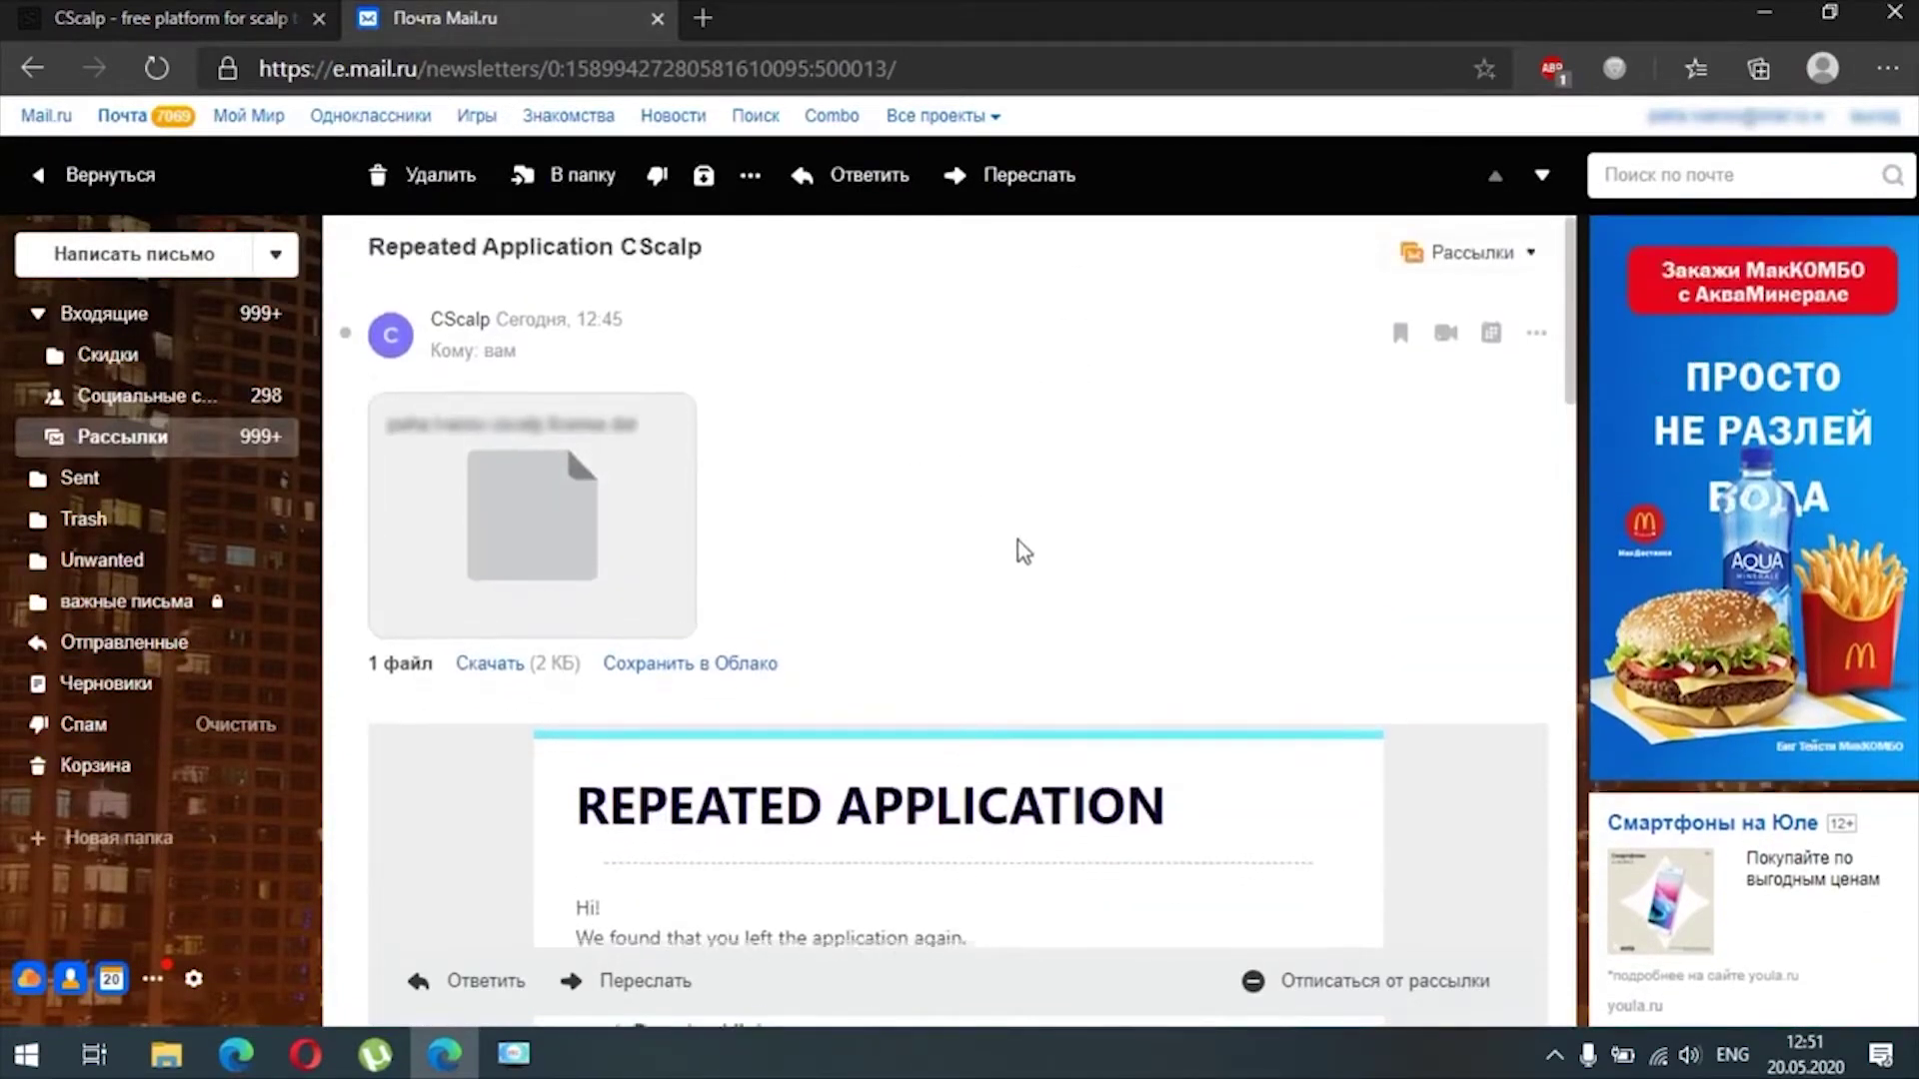
scroll(1015, 547, "down", 7)
scroll(1135, 740, "up", 2)
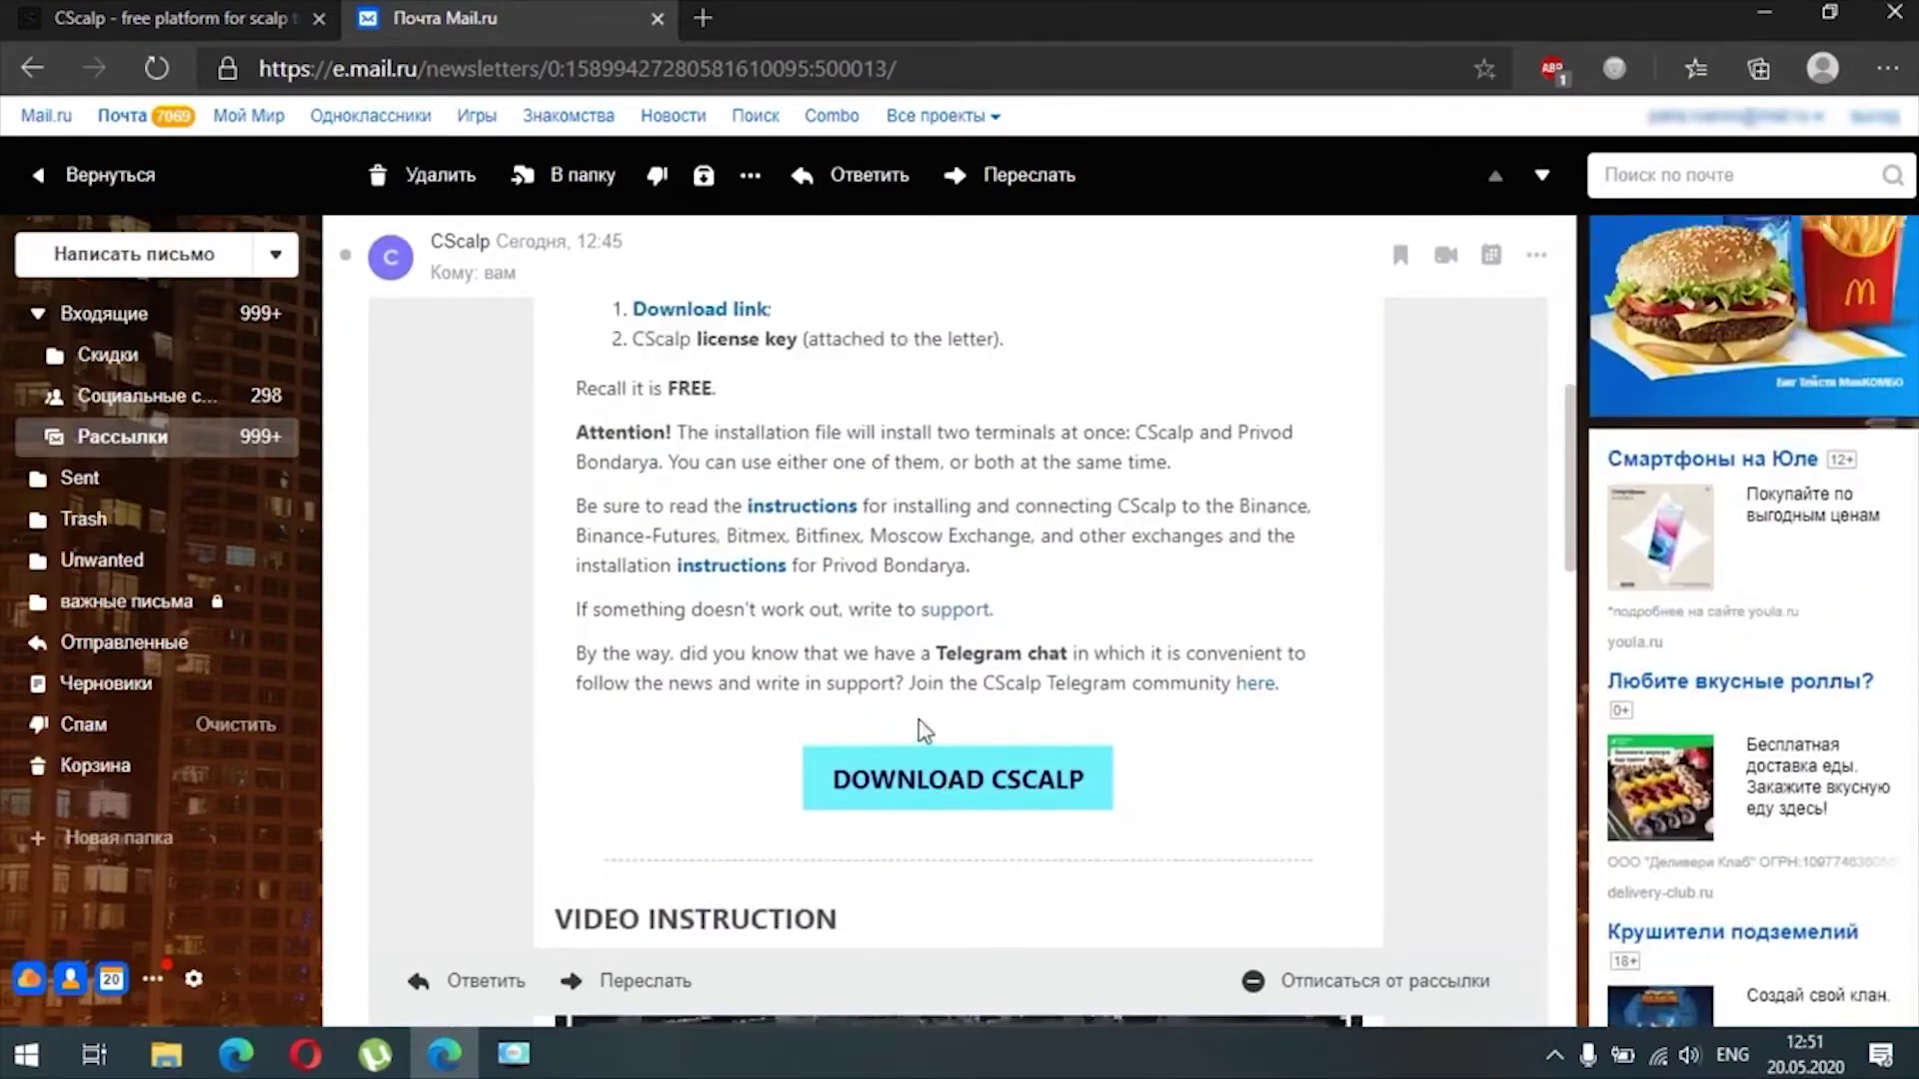
scroll(979, 797, "up", 3)
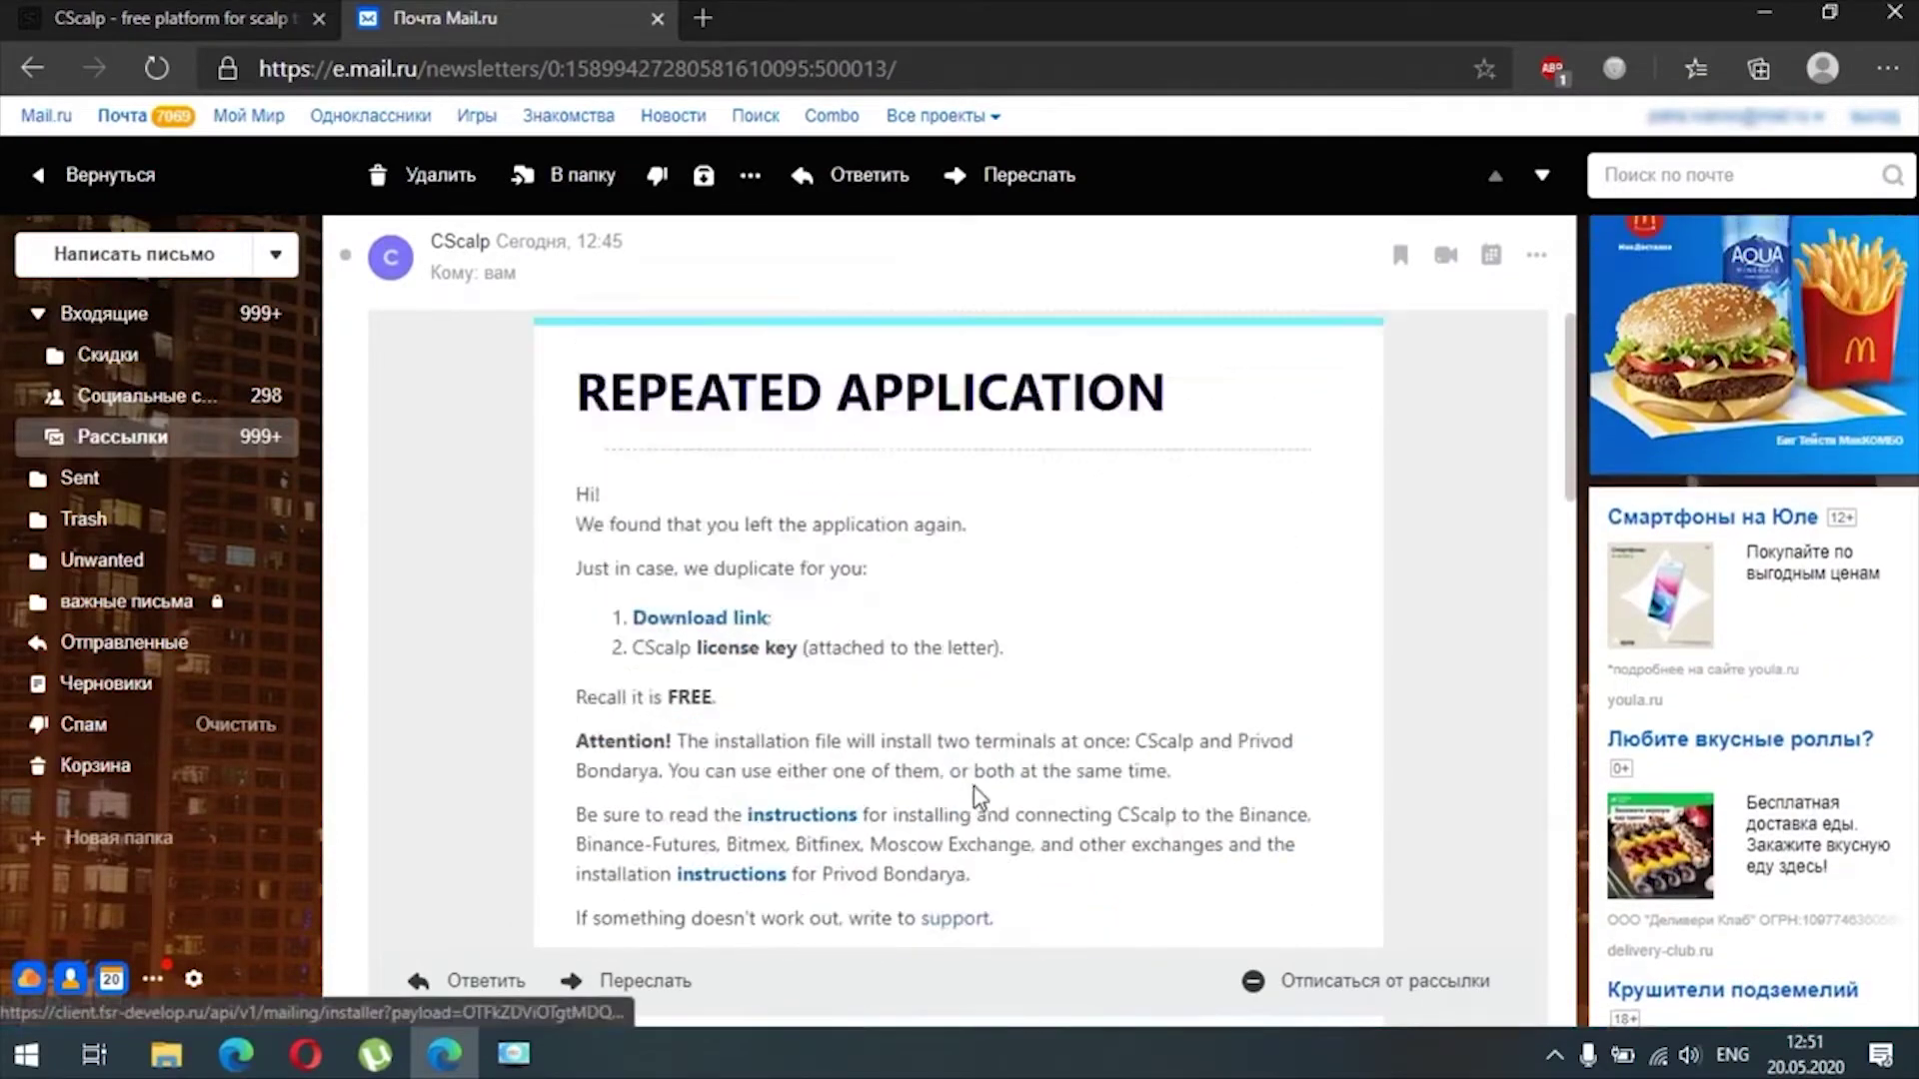
scroll(979, 798, "up", 4)
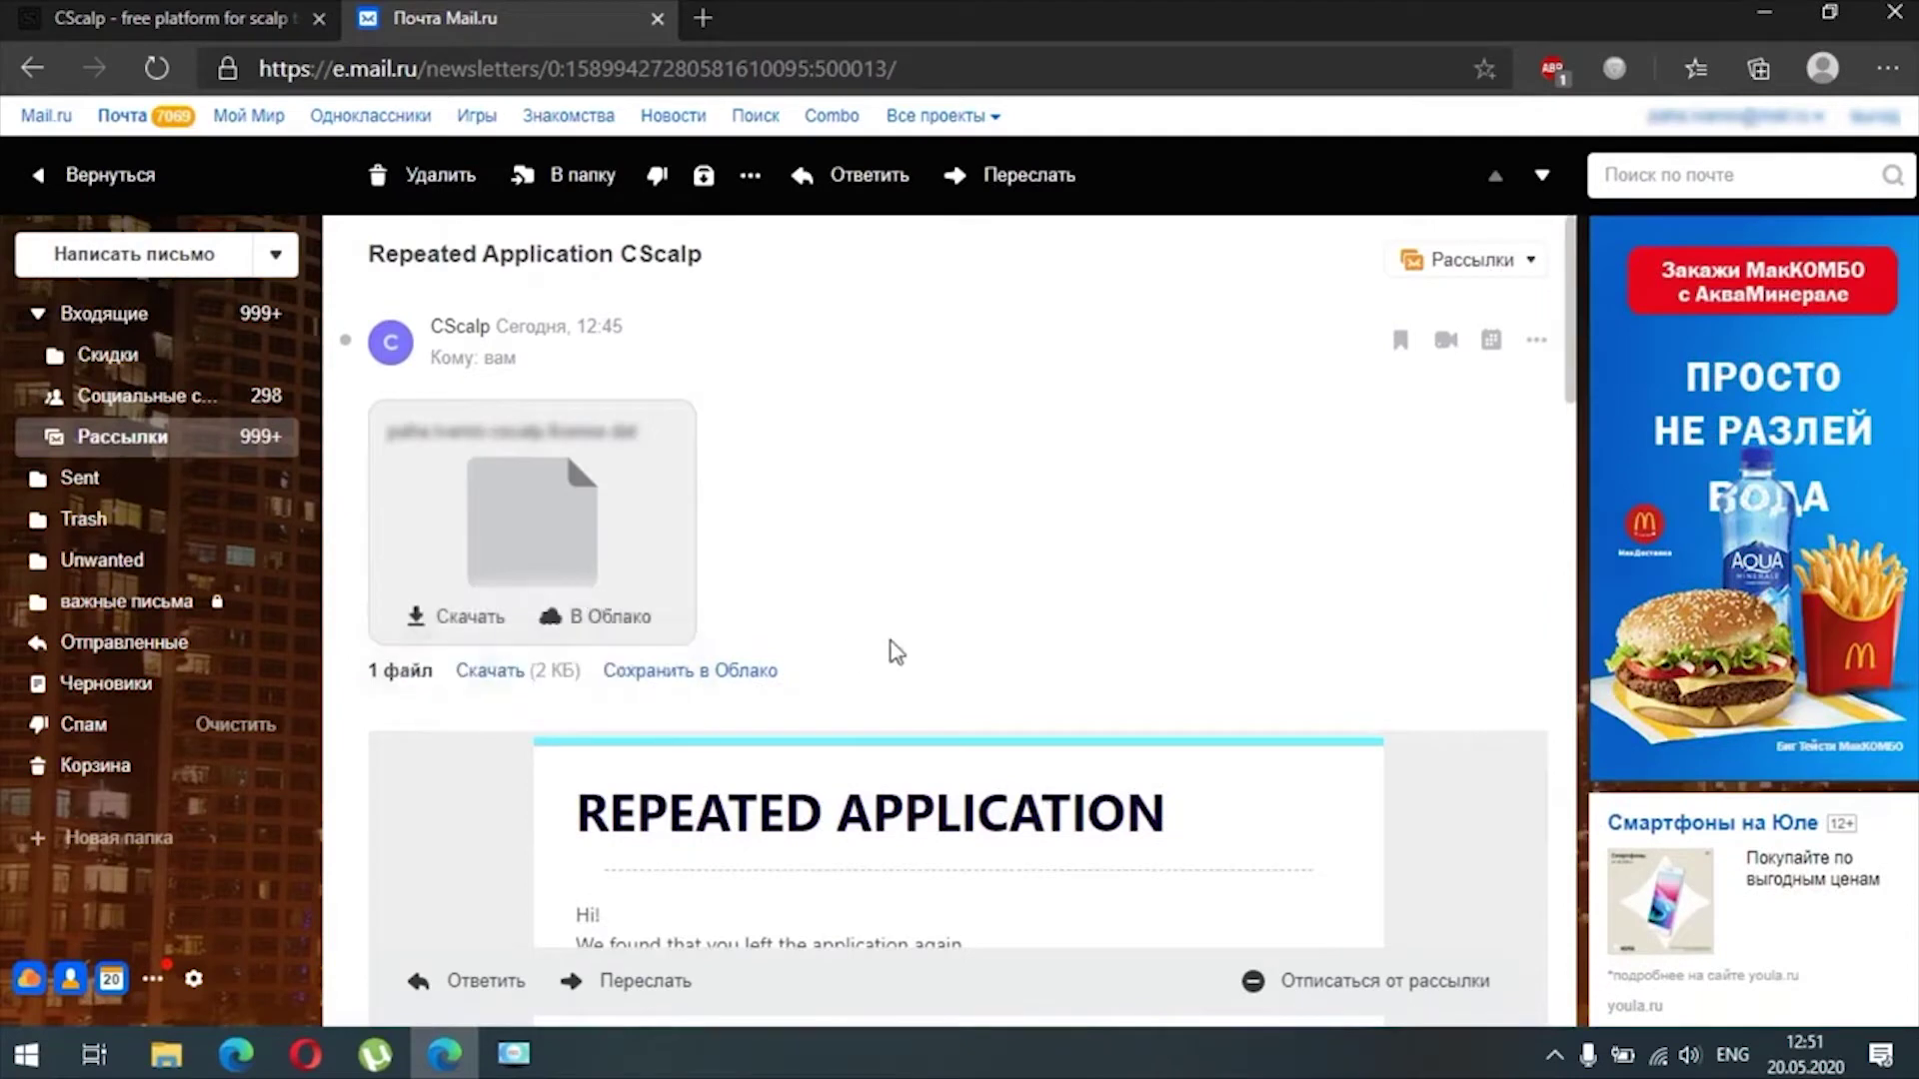
left_click(496, 673)
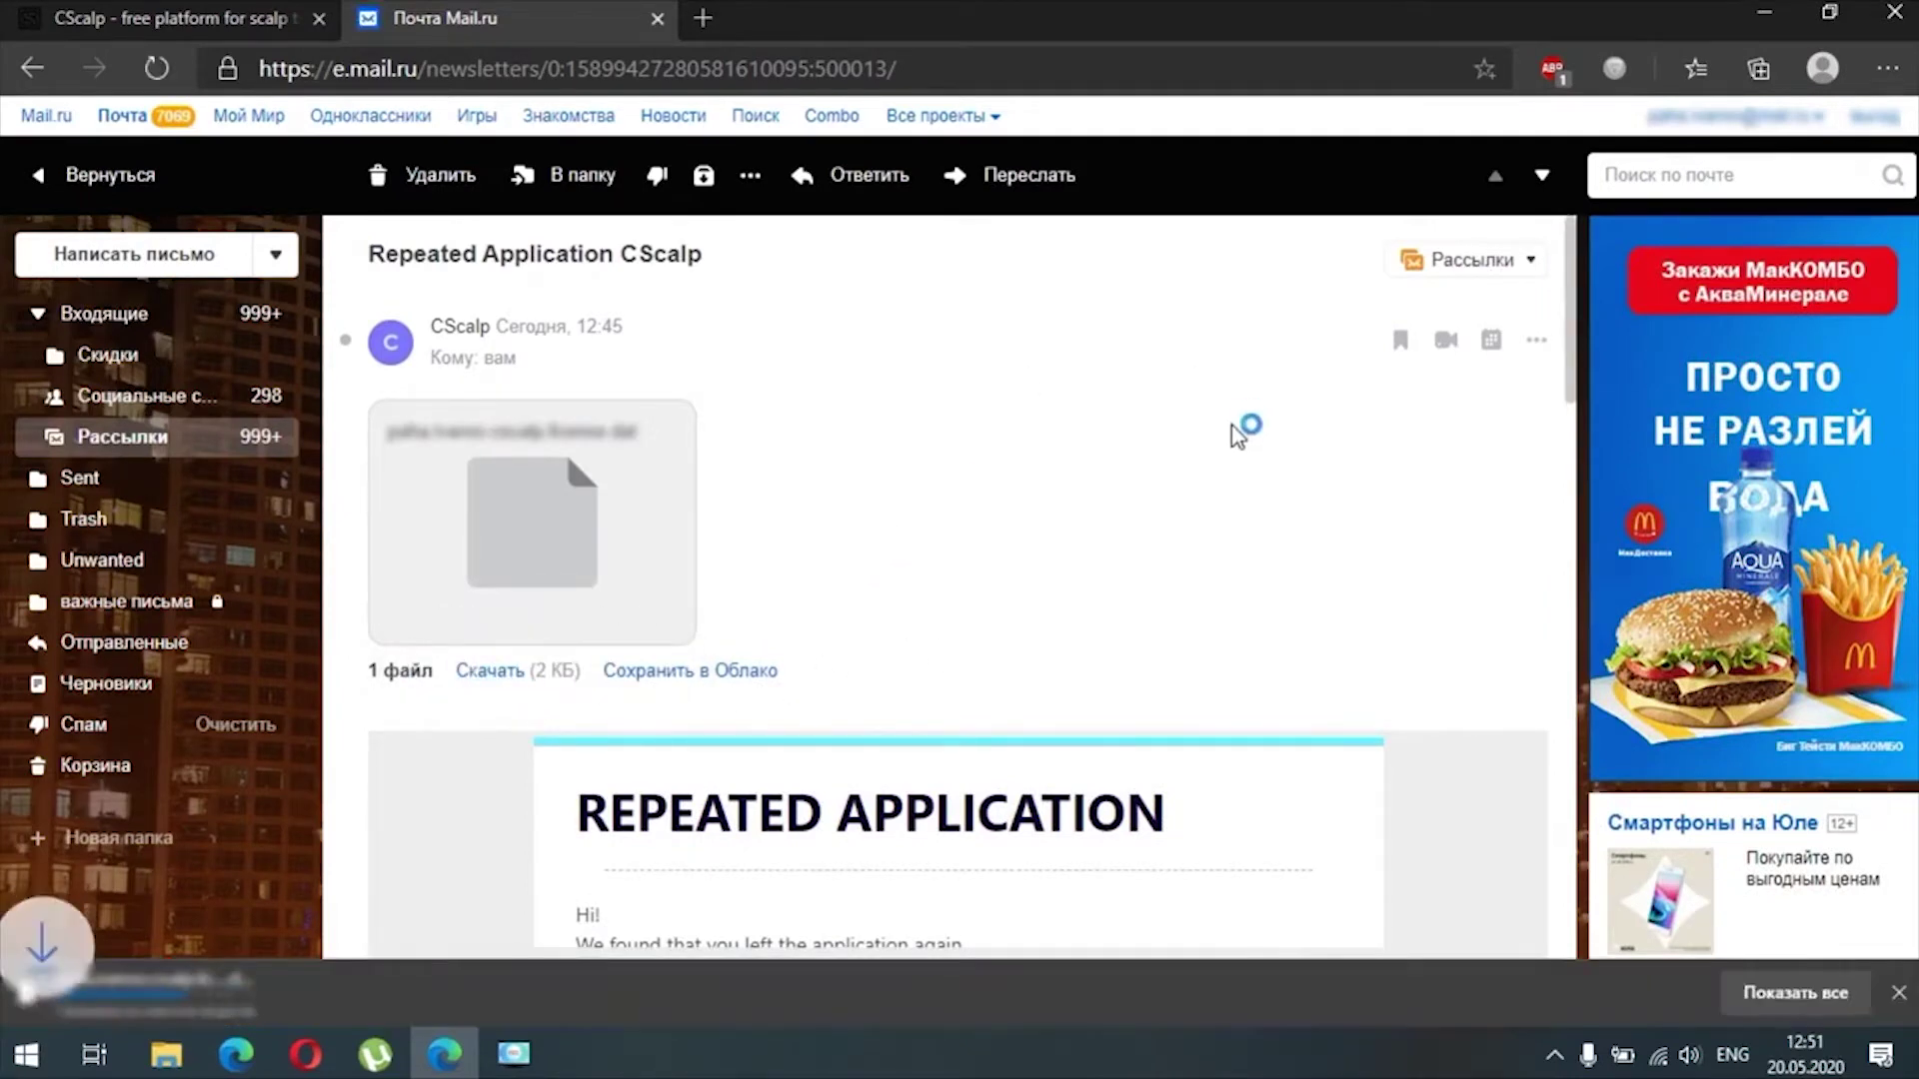
Step: Start downloading the CScalp installer with the e-mail's DOWNLOAD CSCALP button
scroll(1219, 470, "down", 3)
scroll(1214, 483, "down", 5)
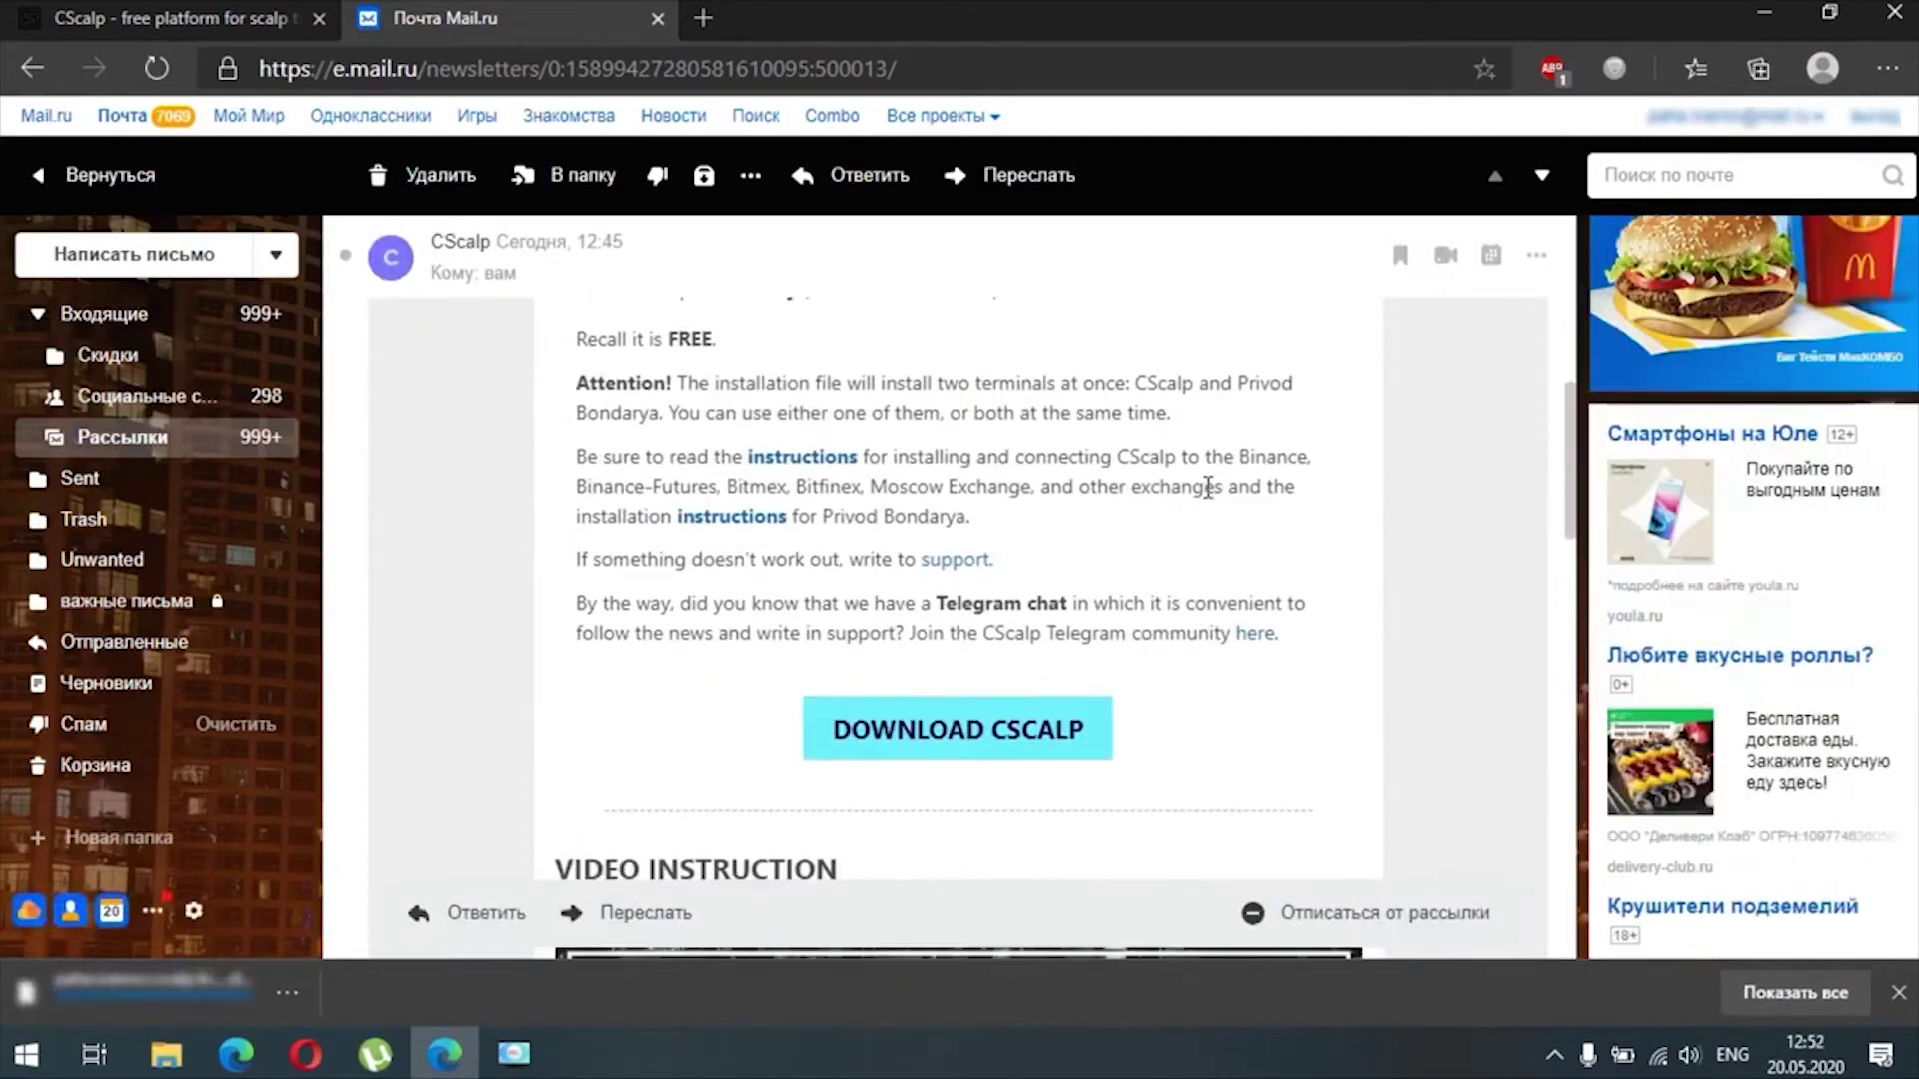
left_click(988, 618)
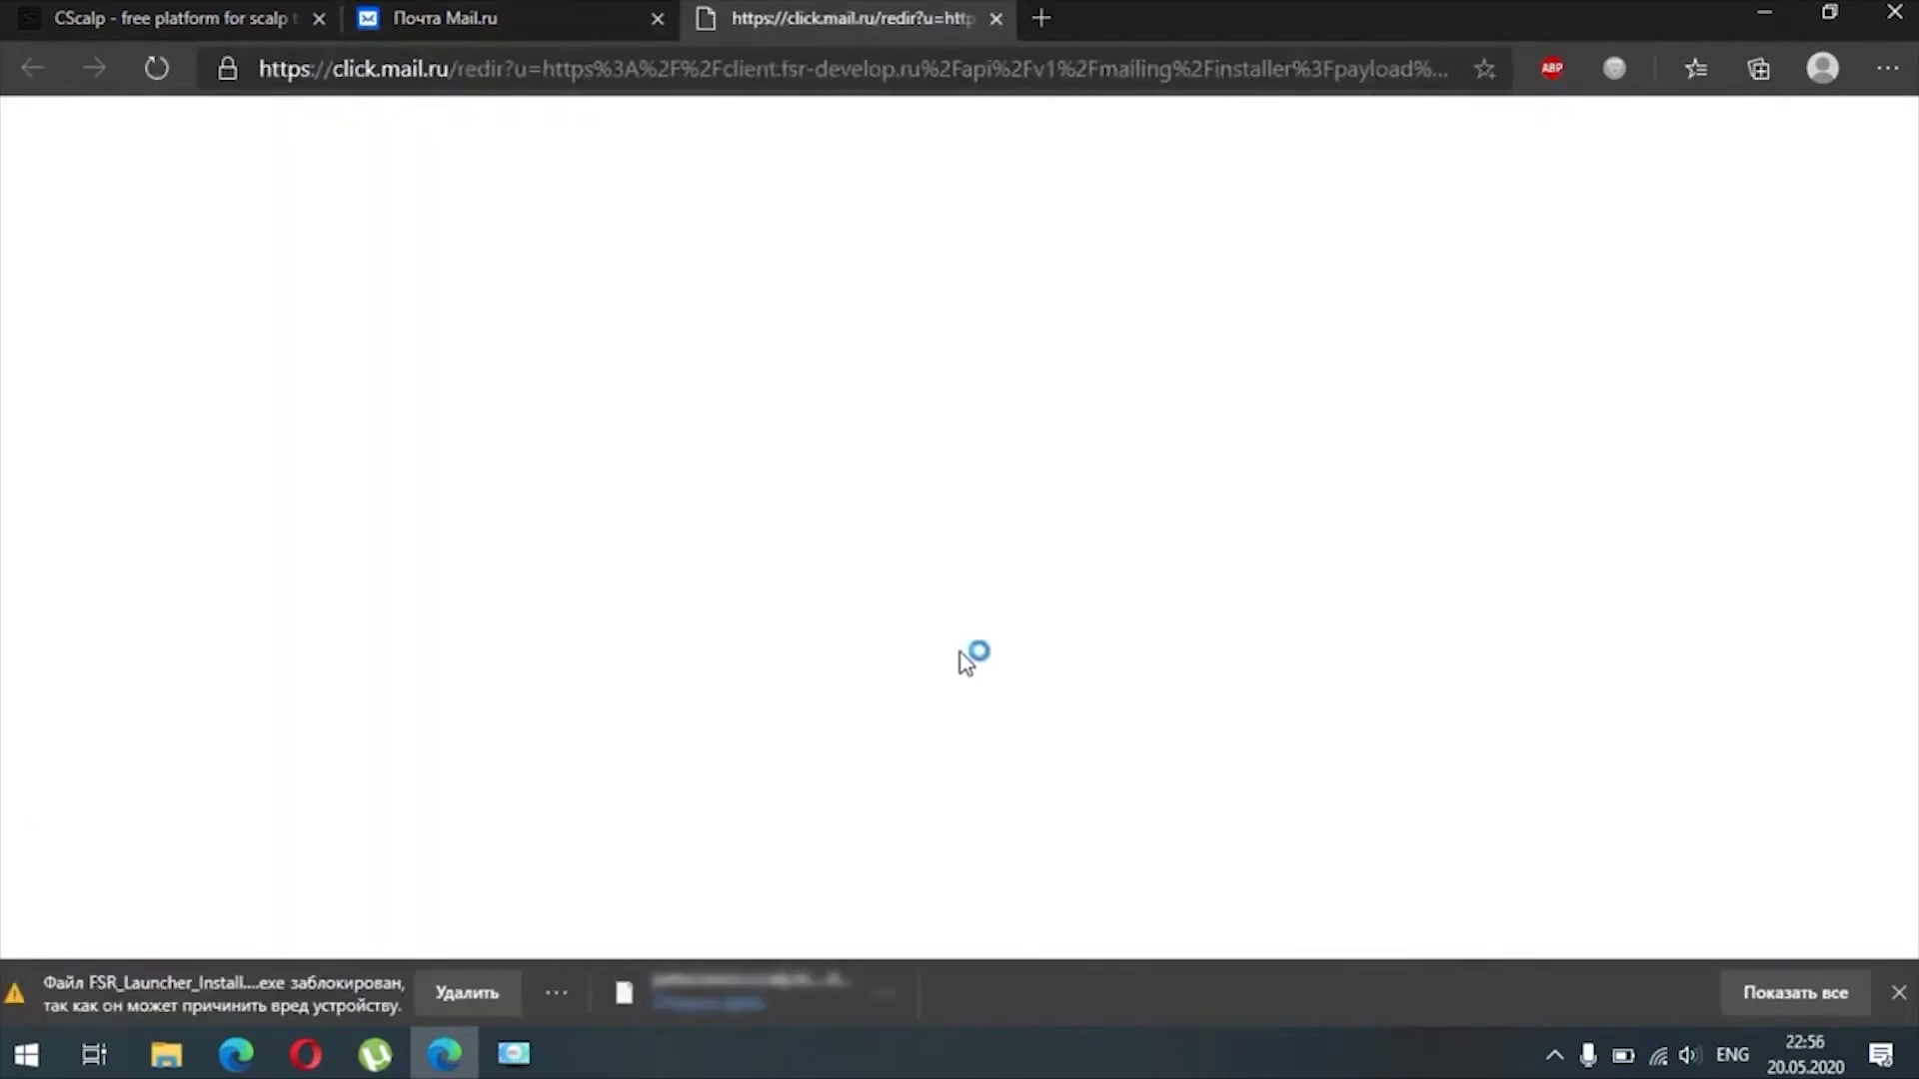
Step: Keep the blocked FSR_Launcher_Install download via Save anyway, then minimize Edge
left_click(557, 992)
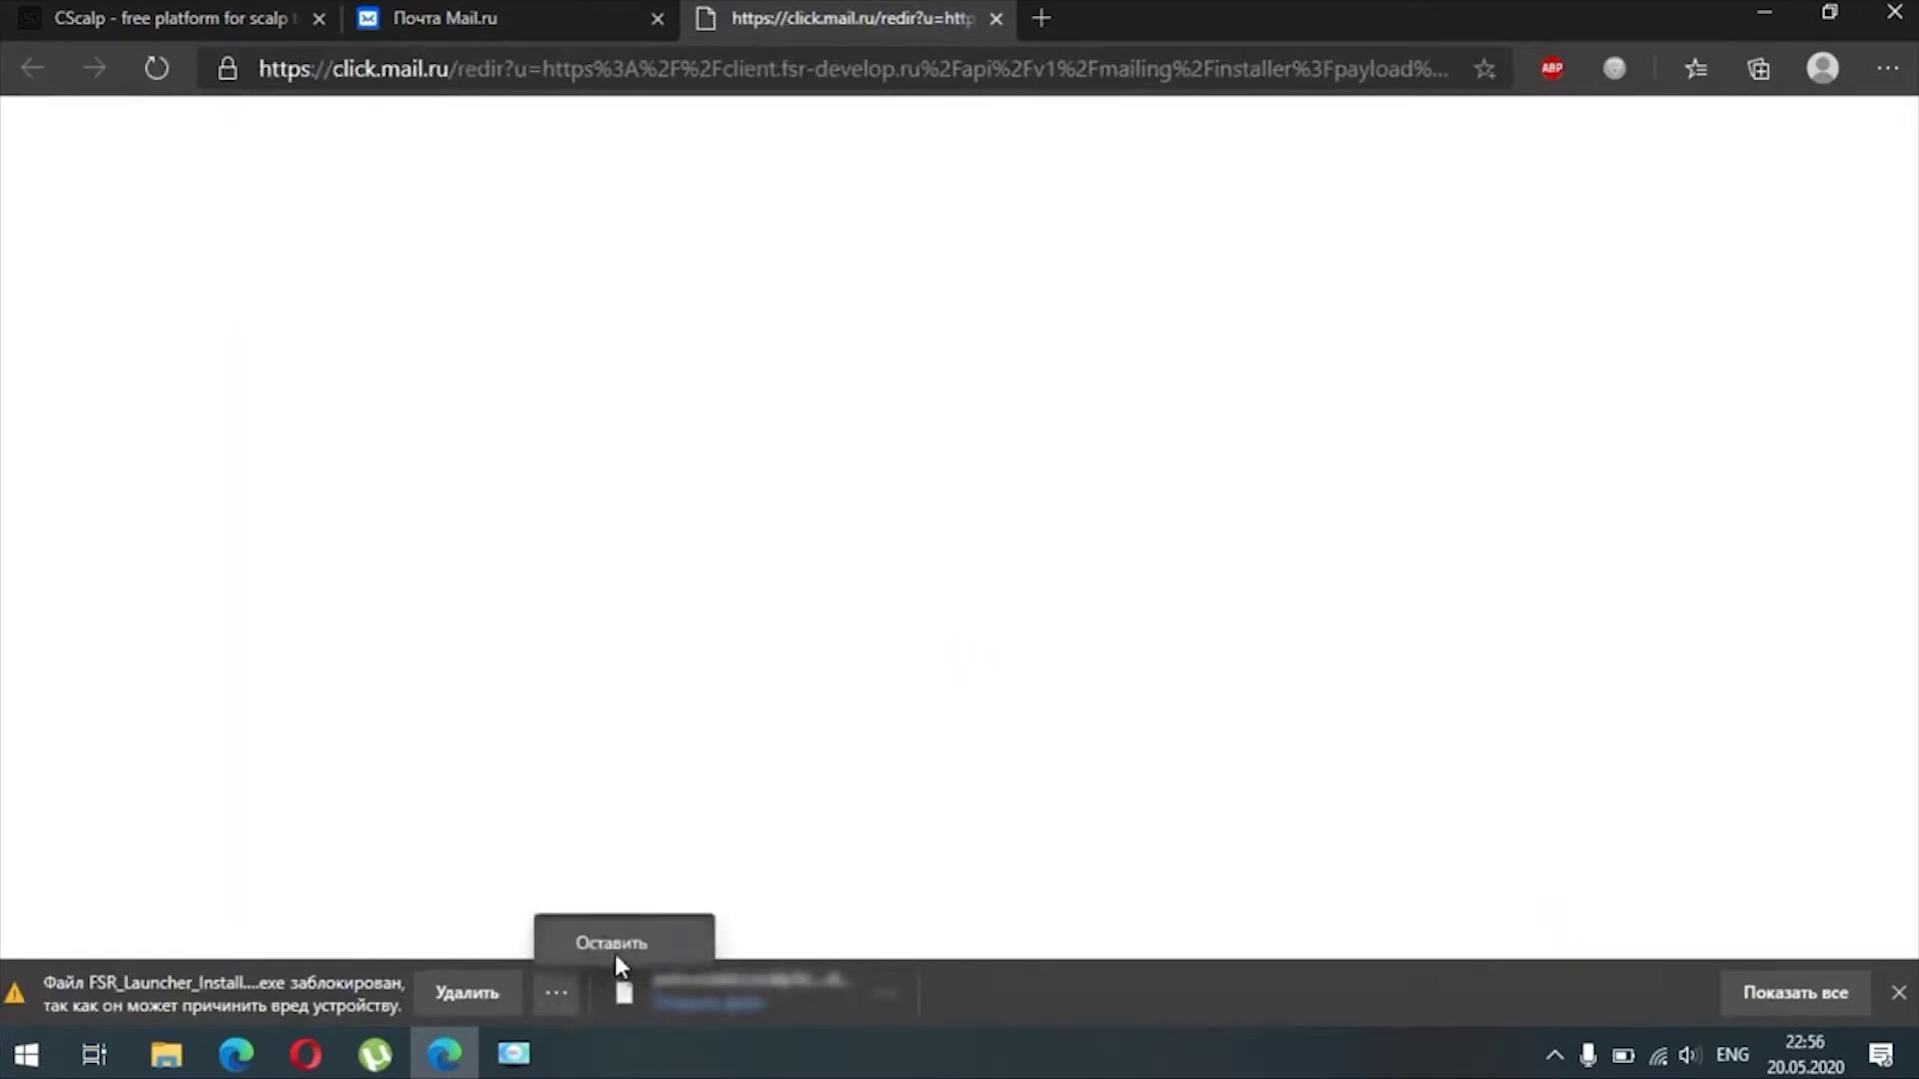
left_click(608, 947)
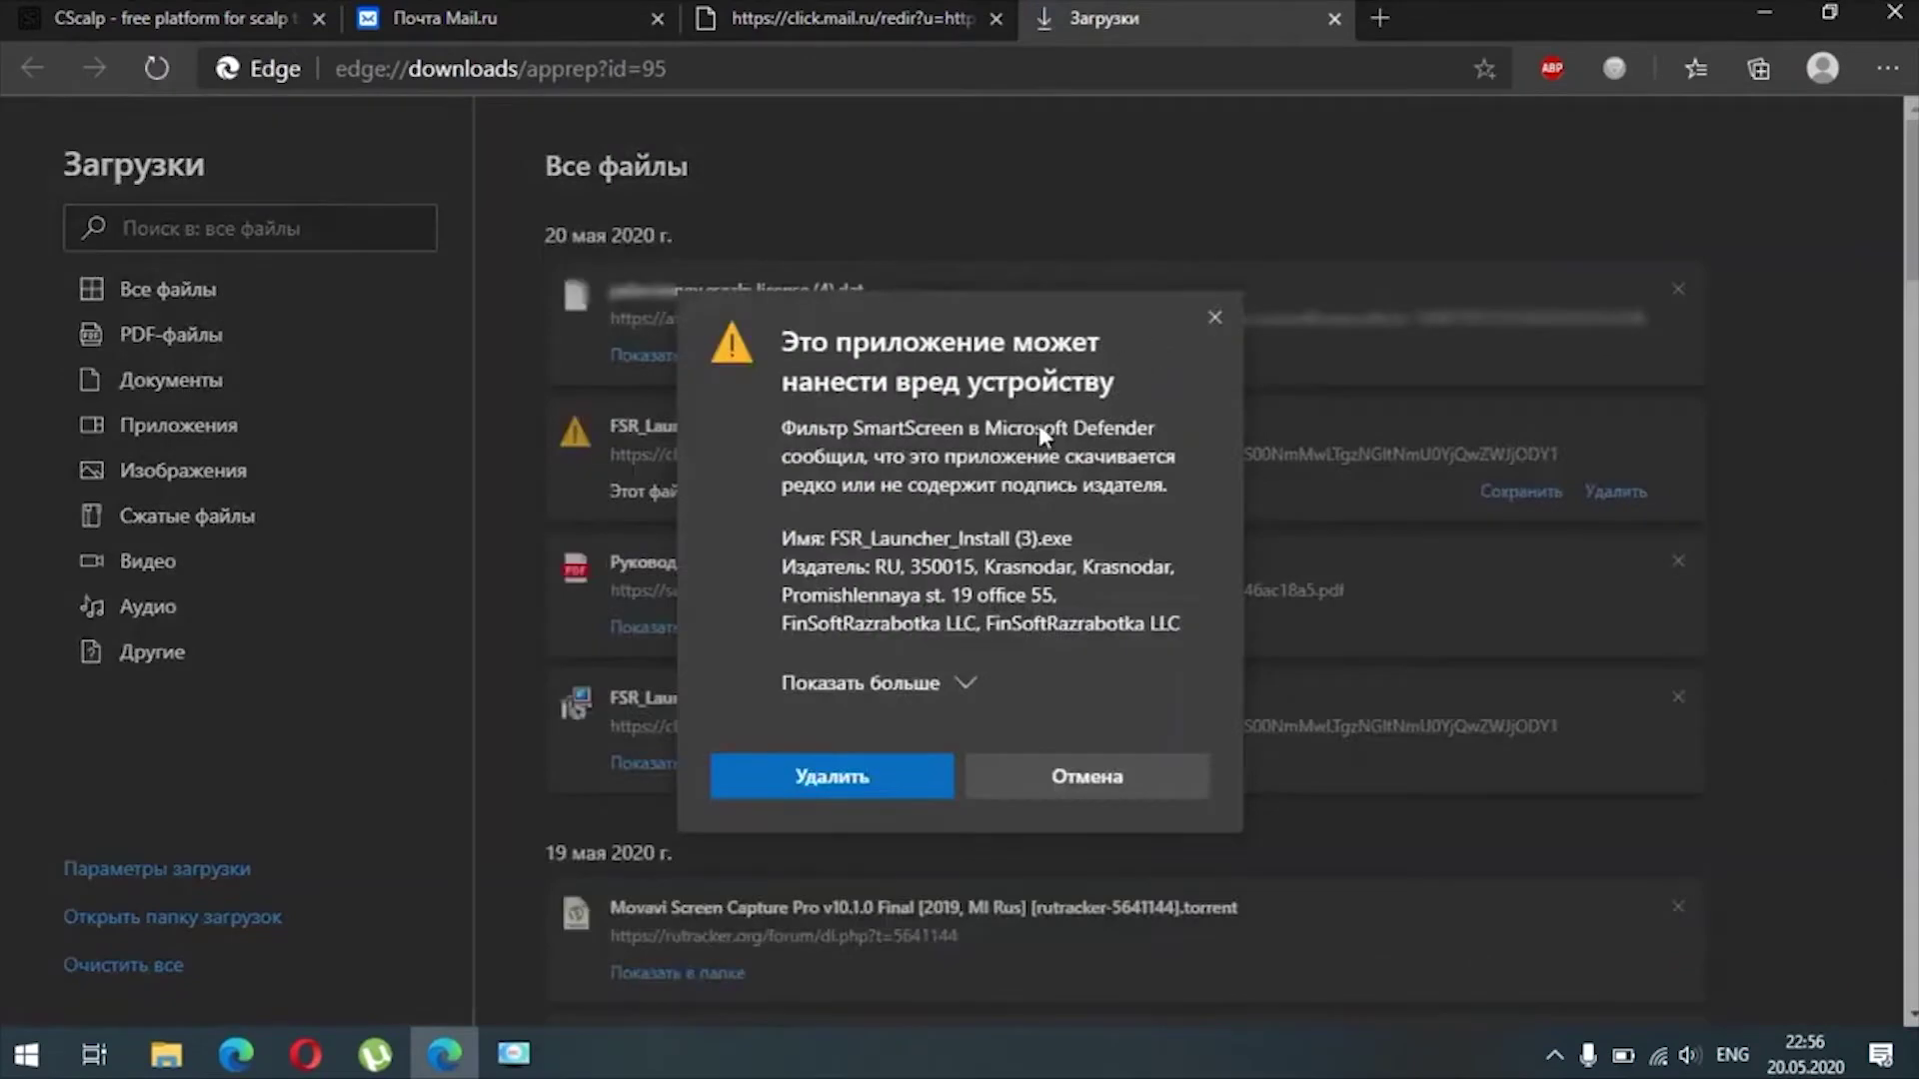
left_click(962, 685)
left_click(897, 666)
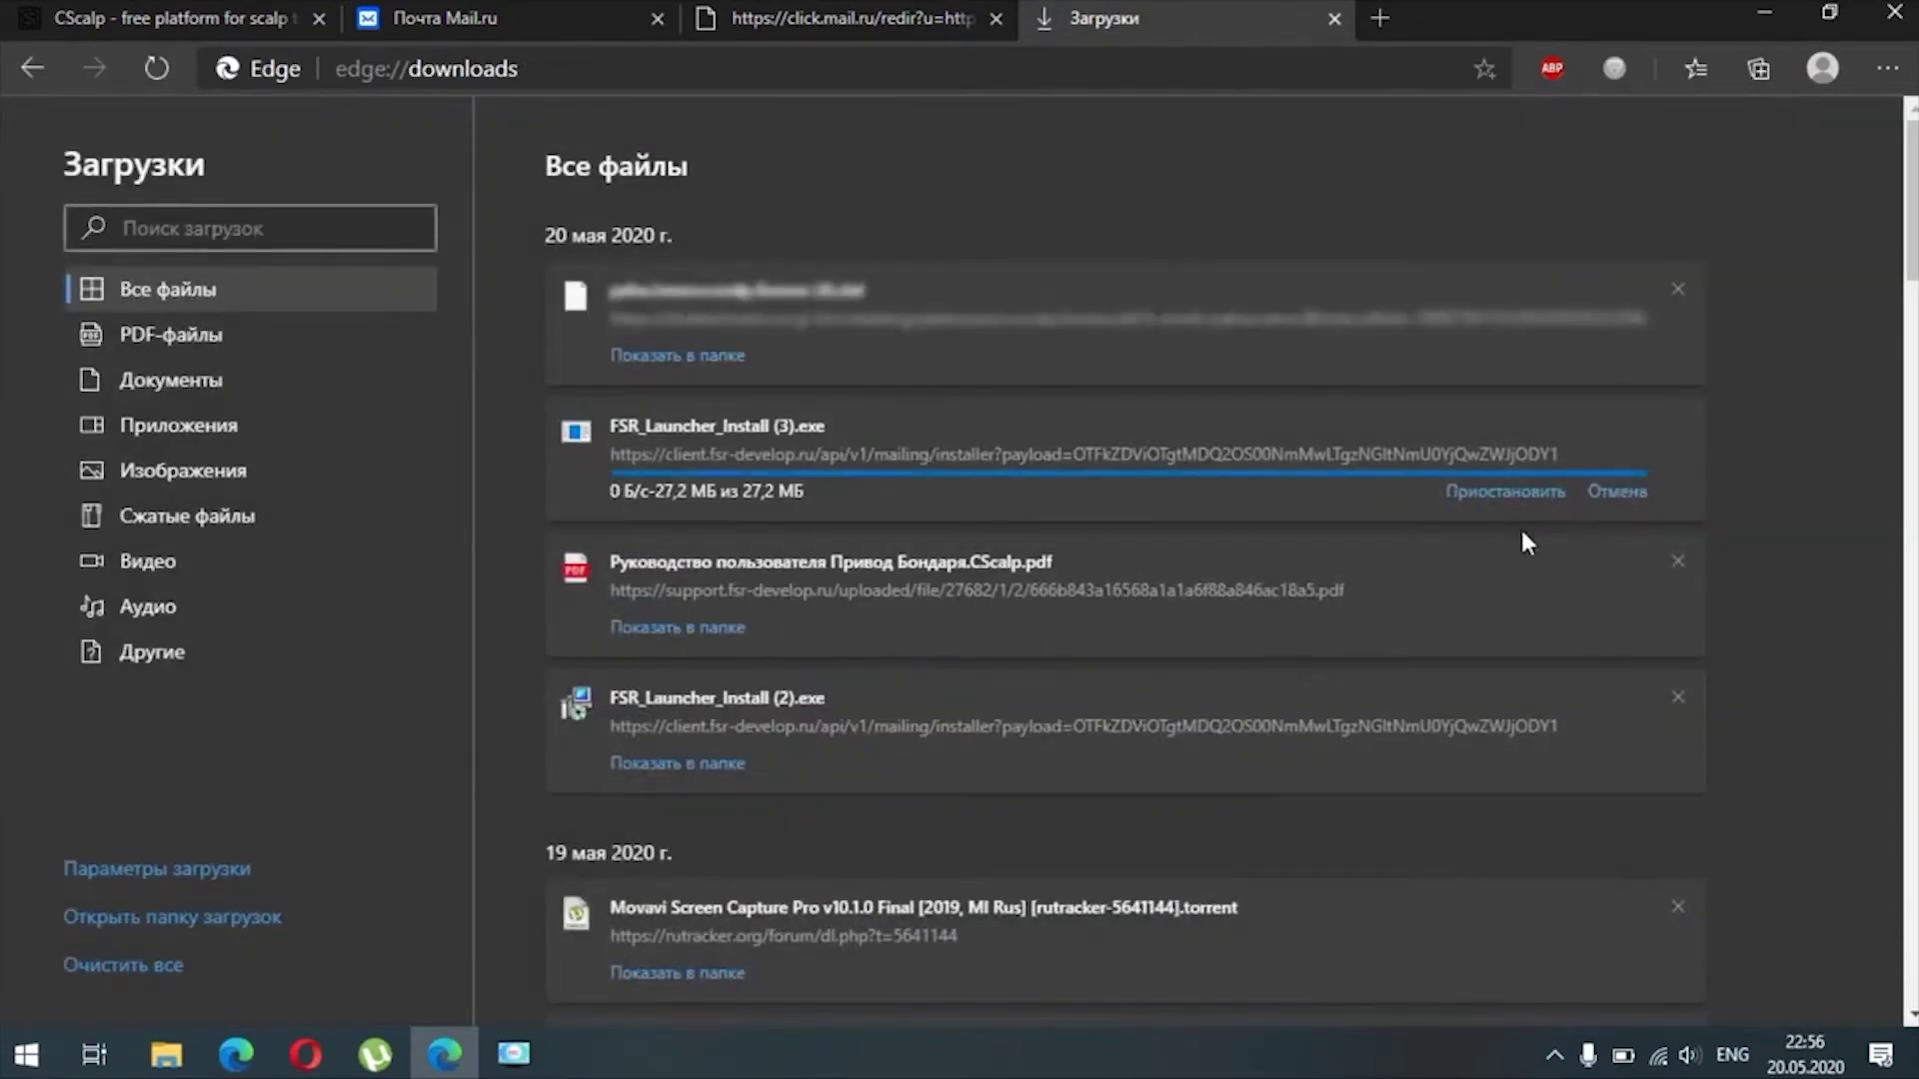
left_click(1769, 14)
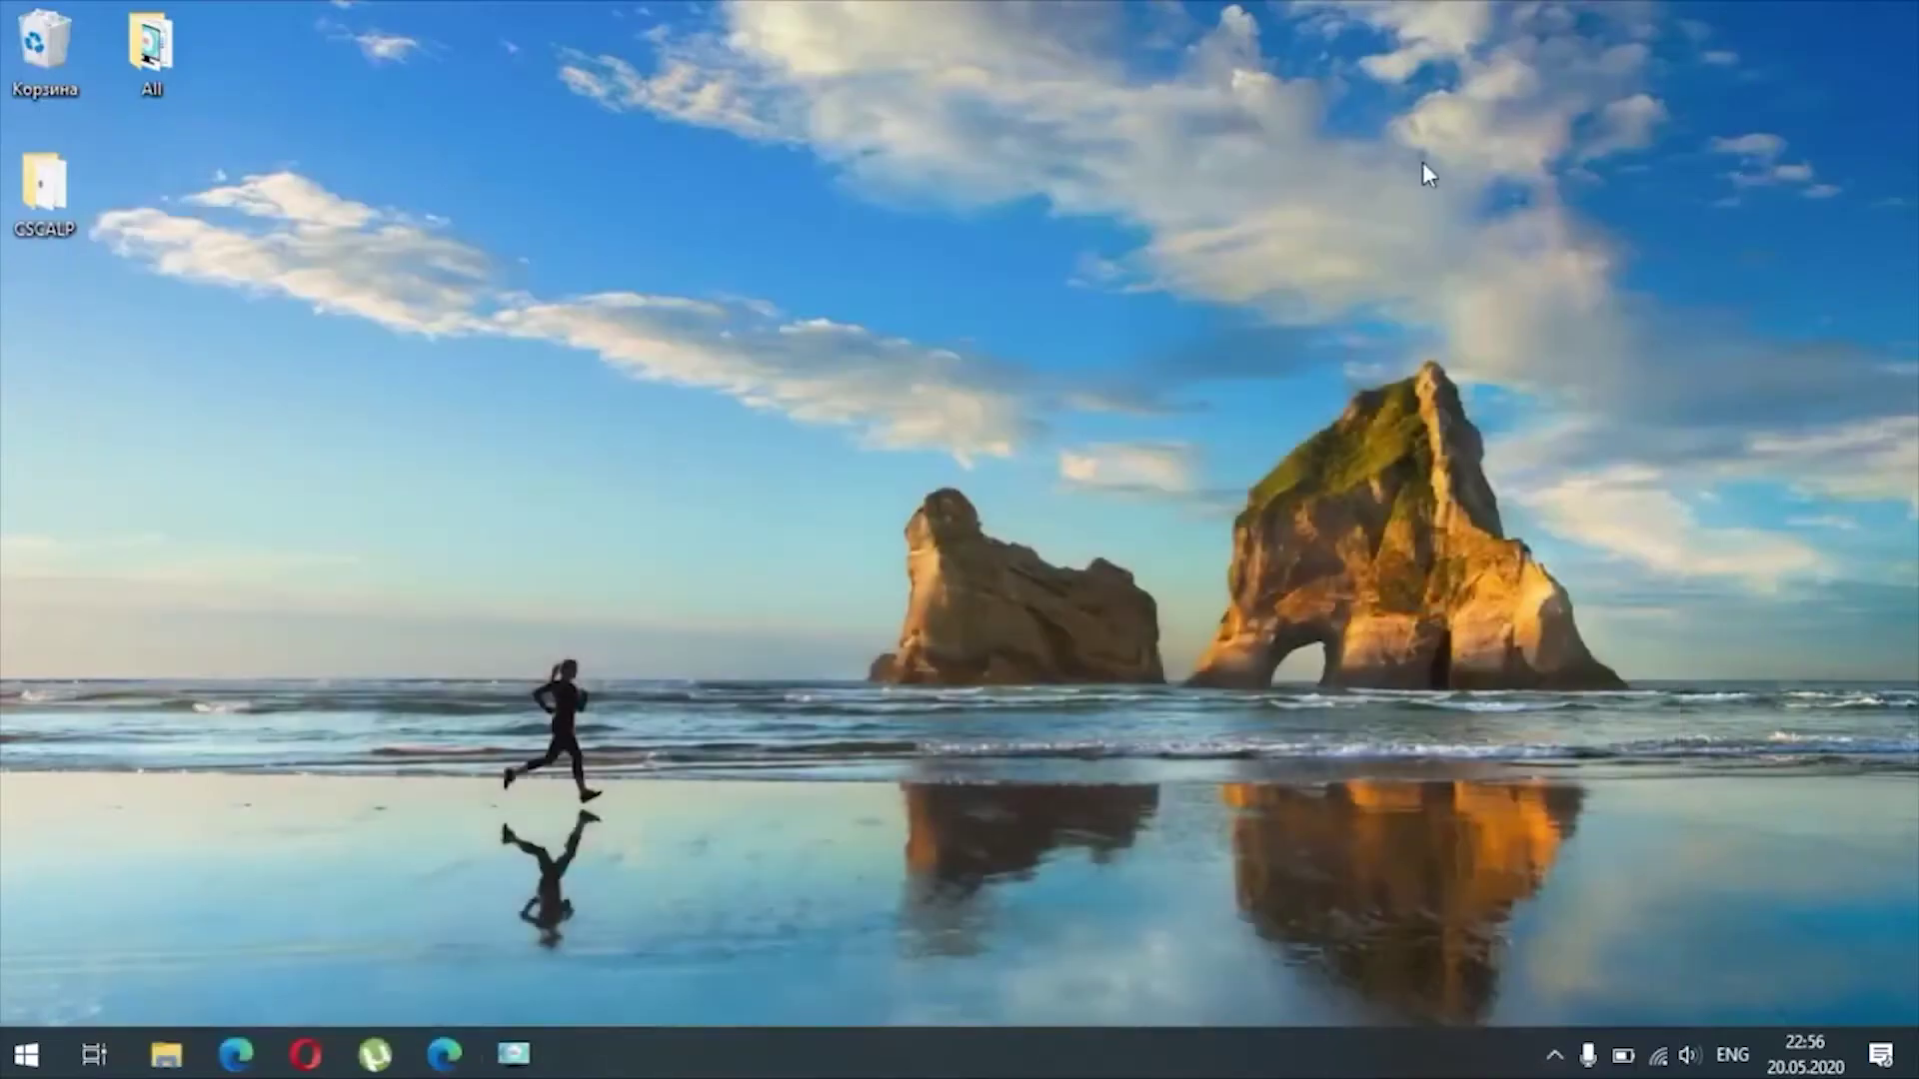
Step: Open the CSCALP desktop folder and run FSR_Launcher_Install from it
double_click(45, 186)
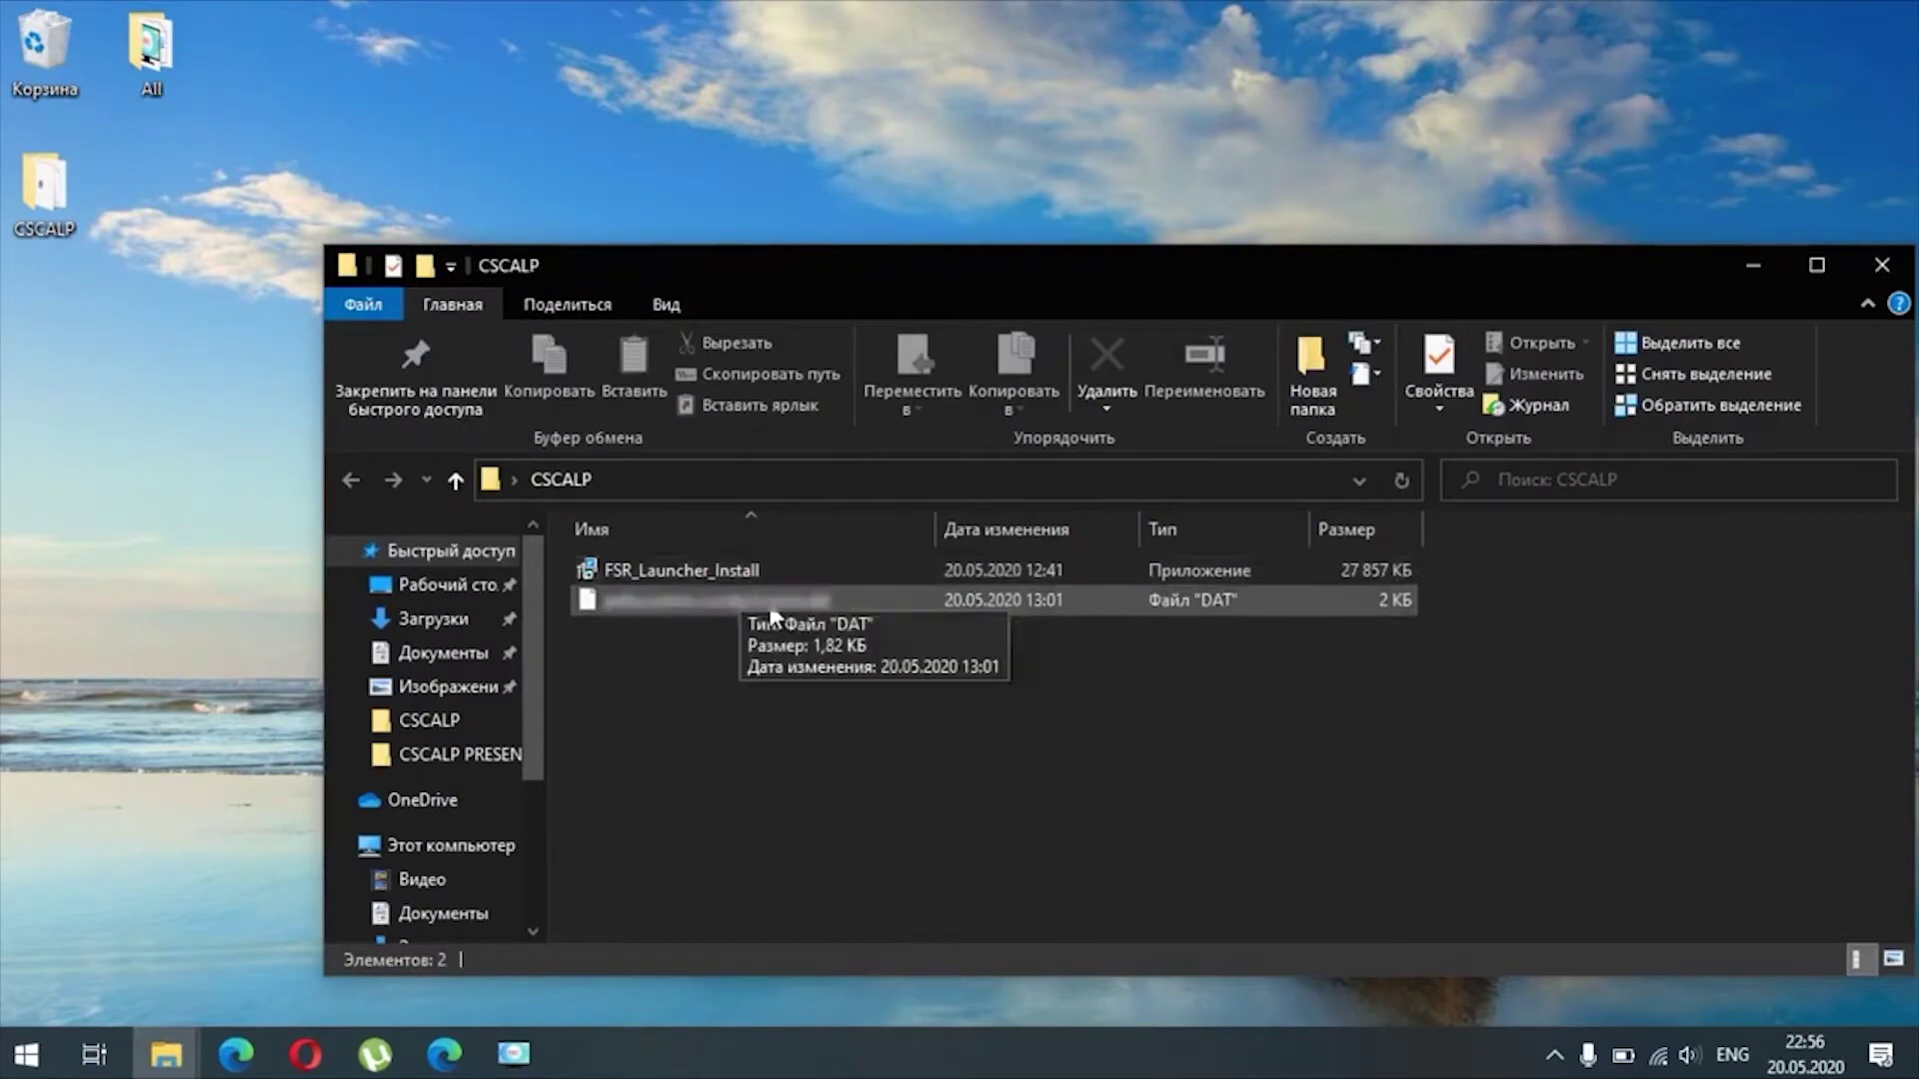
left_click(742, 574)
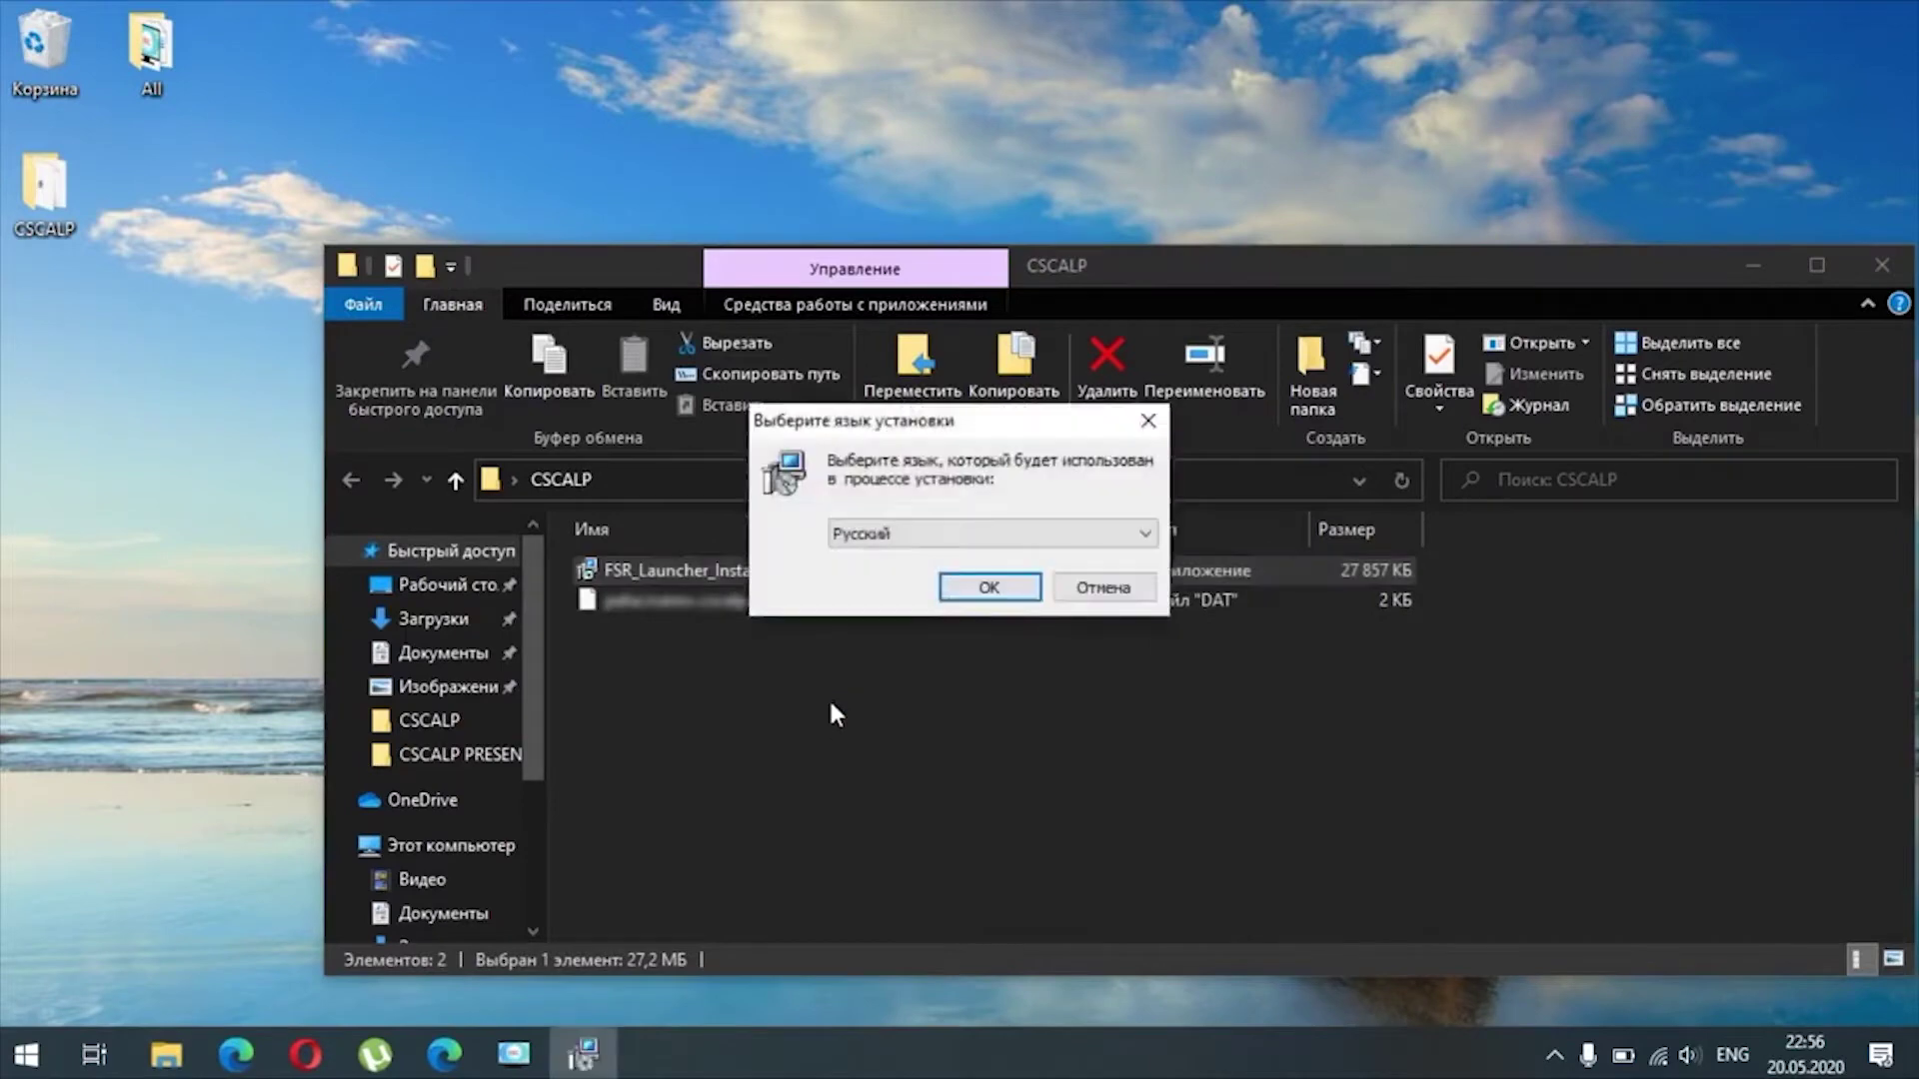
Step: Choose English as the setup language and start the wizard
left_click(931, 544)
left_click(914, 575)
left_click(919, 544)
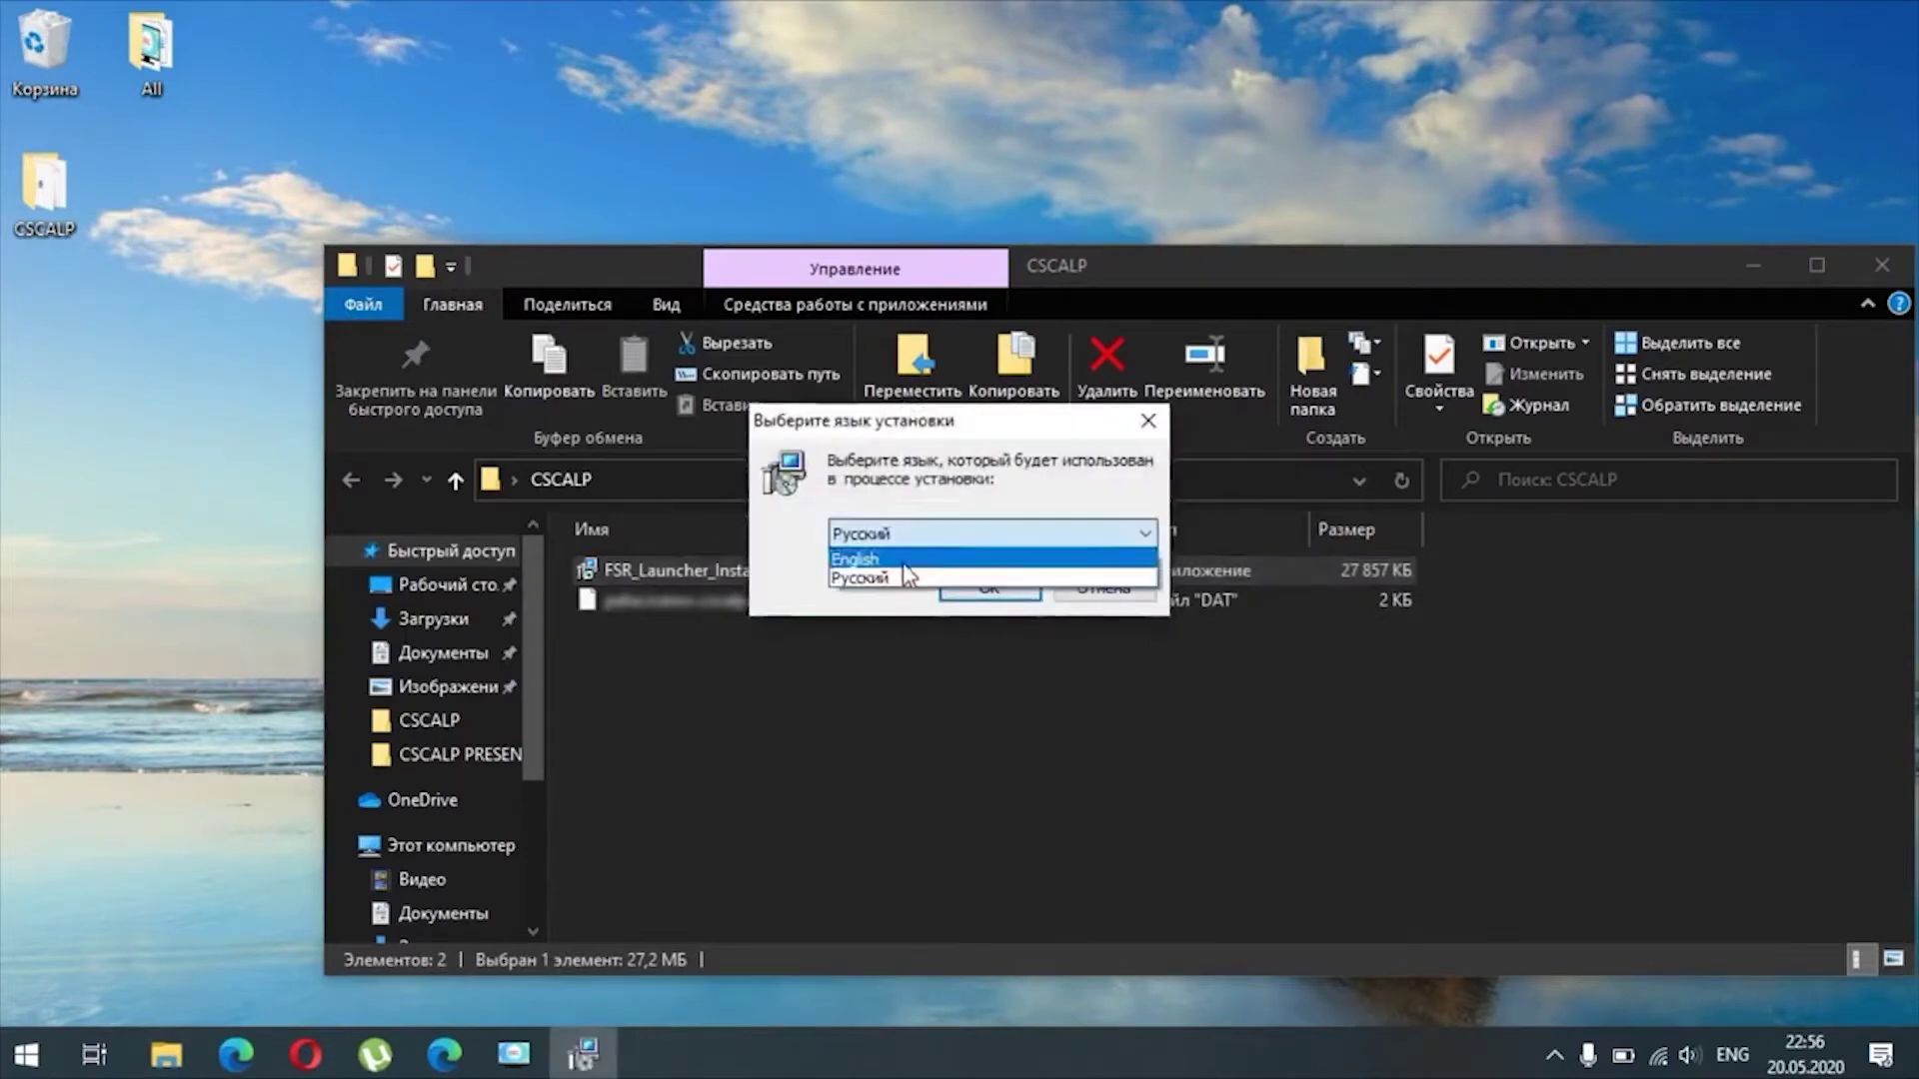
left_click(907, 559)
left_click(977, 585)
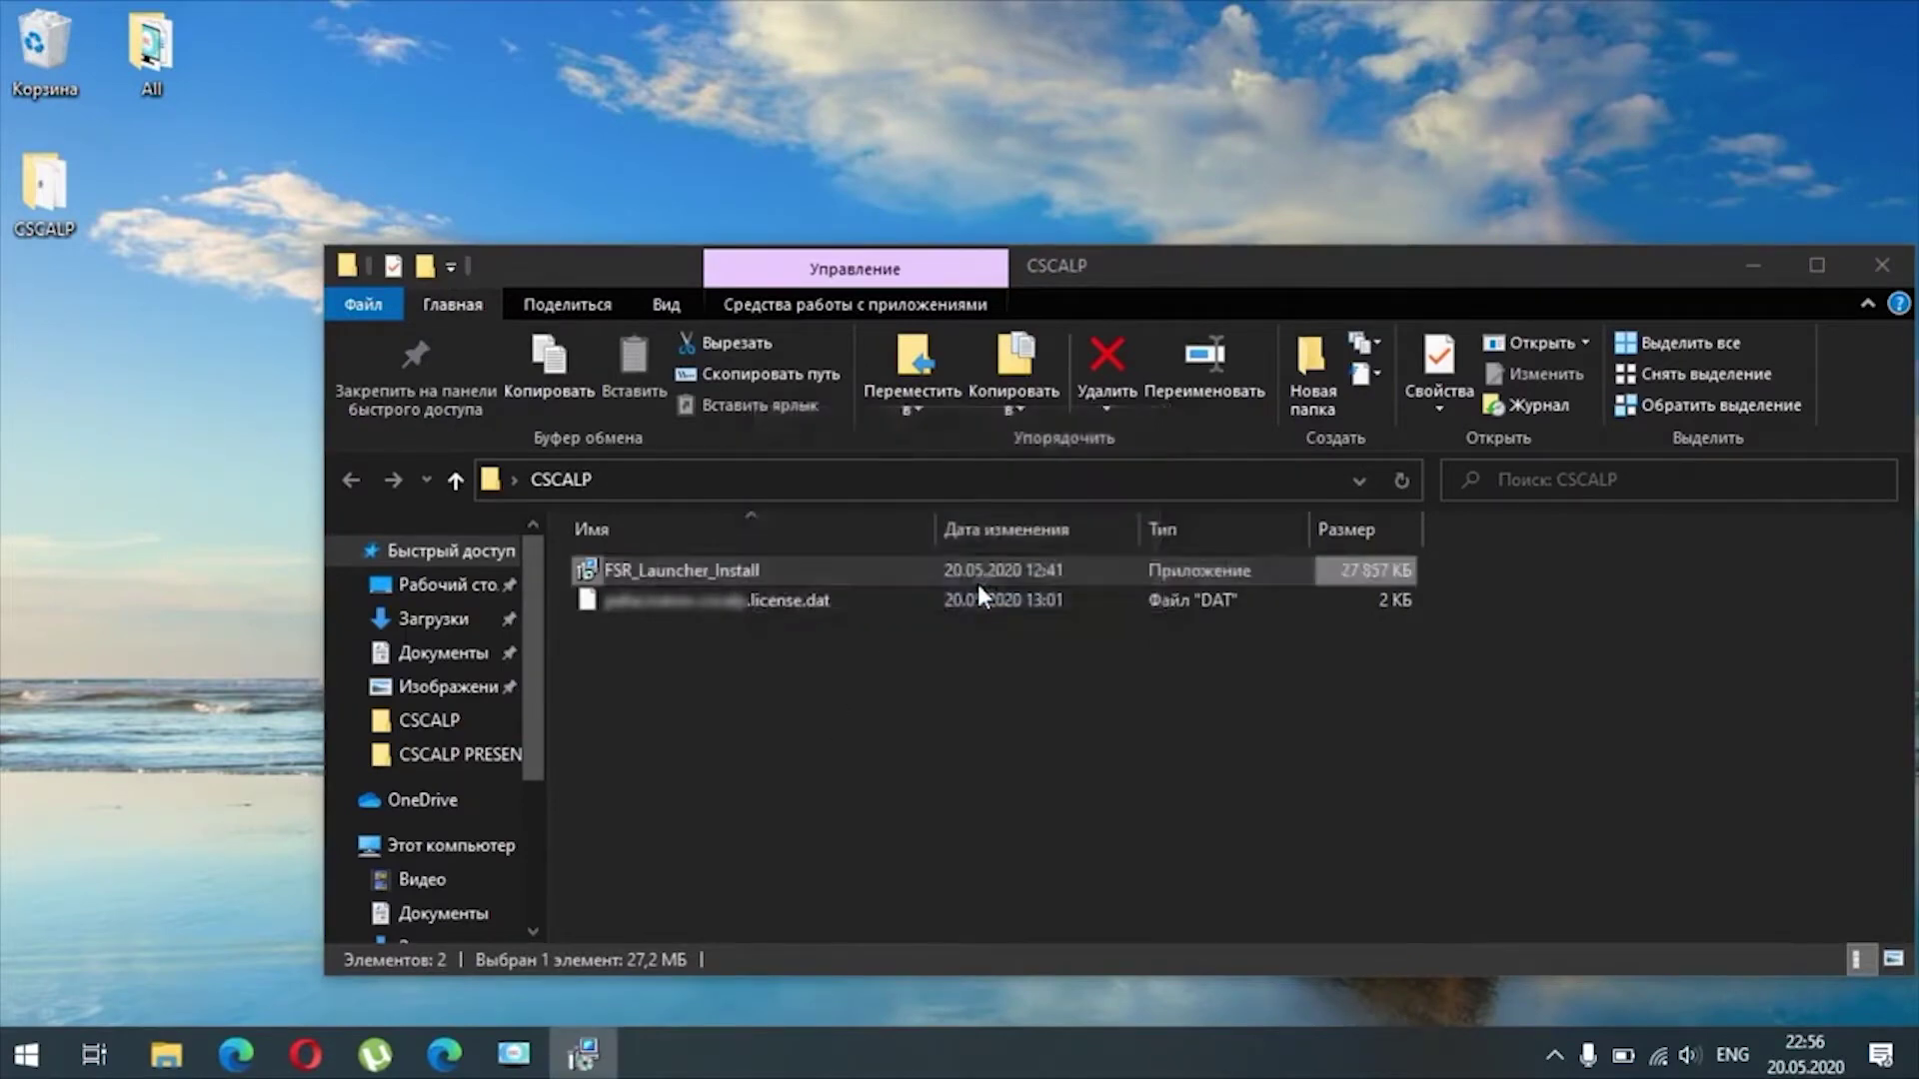
Step: Accept the licence agreement and keep the default, existing install folder
left_click(1117, 751)
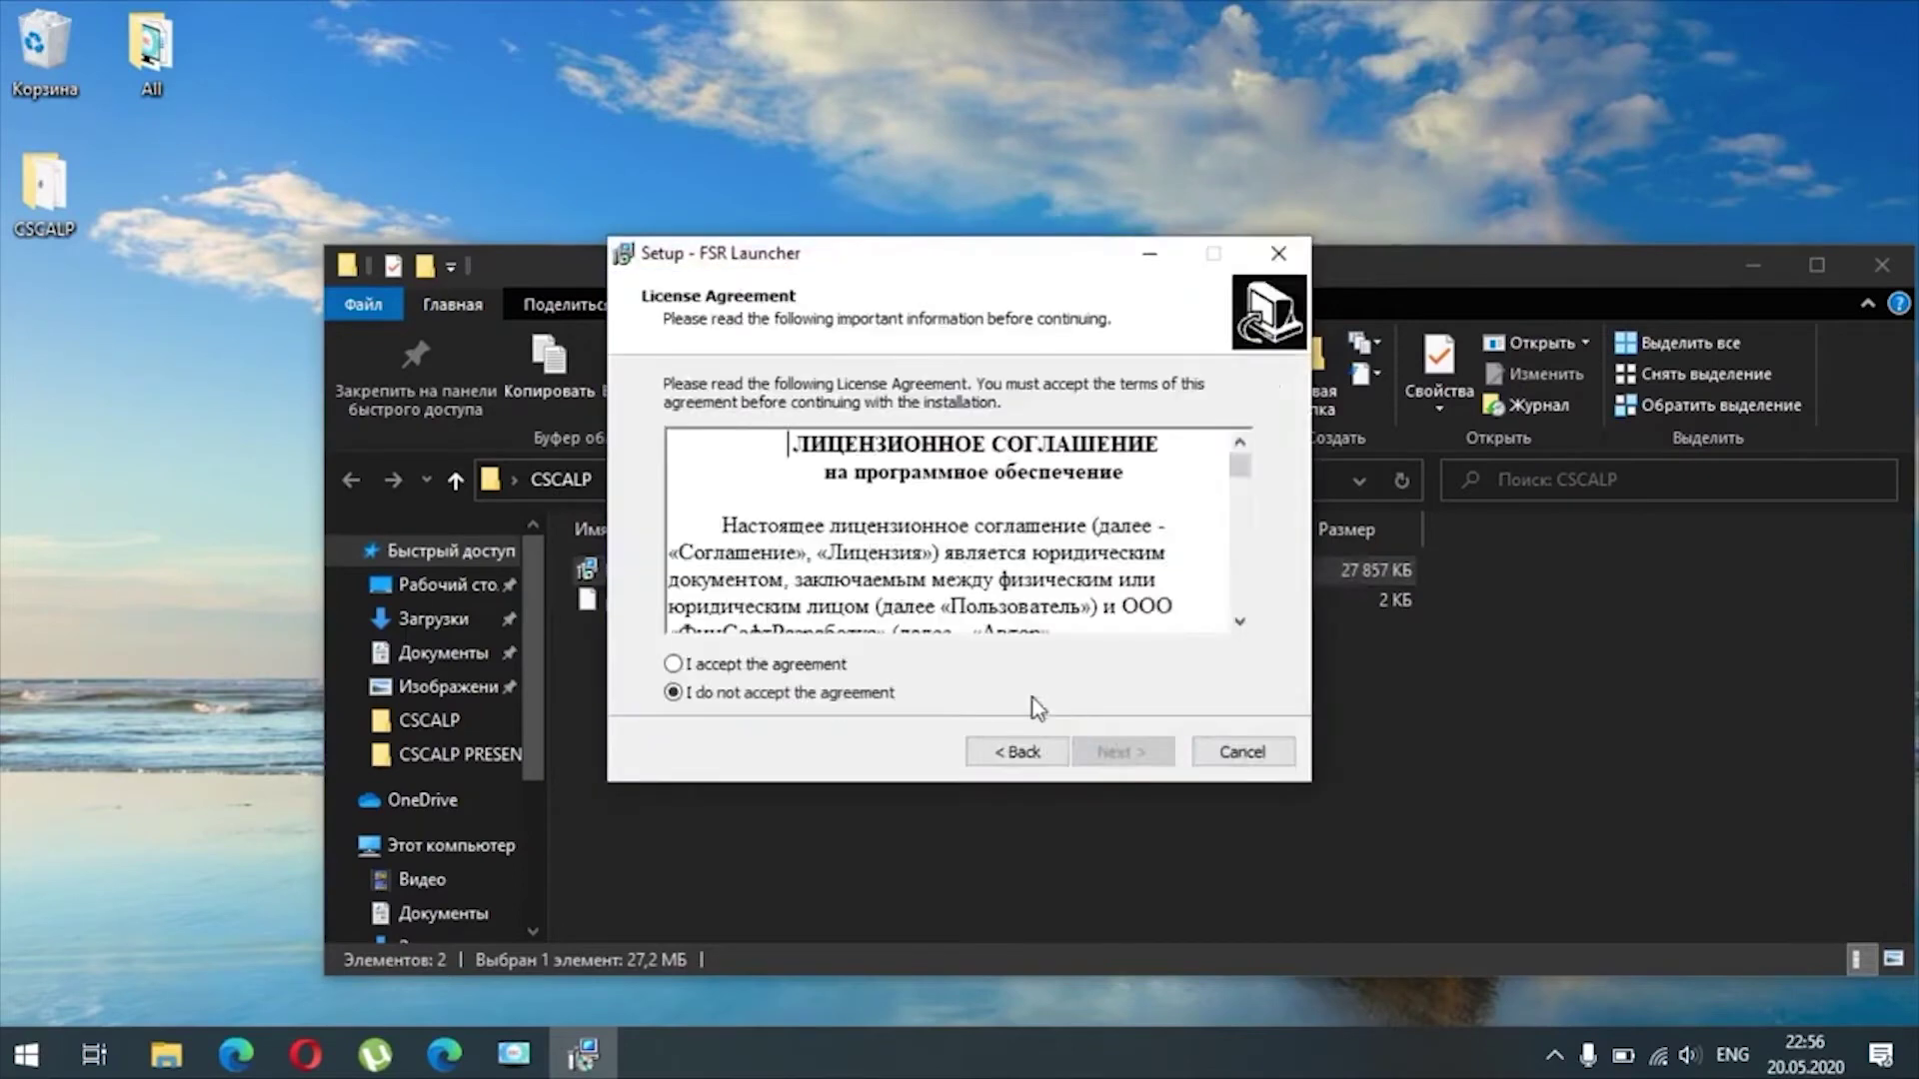
left_click(752, 668)
left_click(1150, 765)
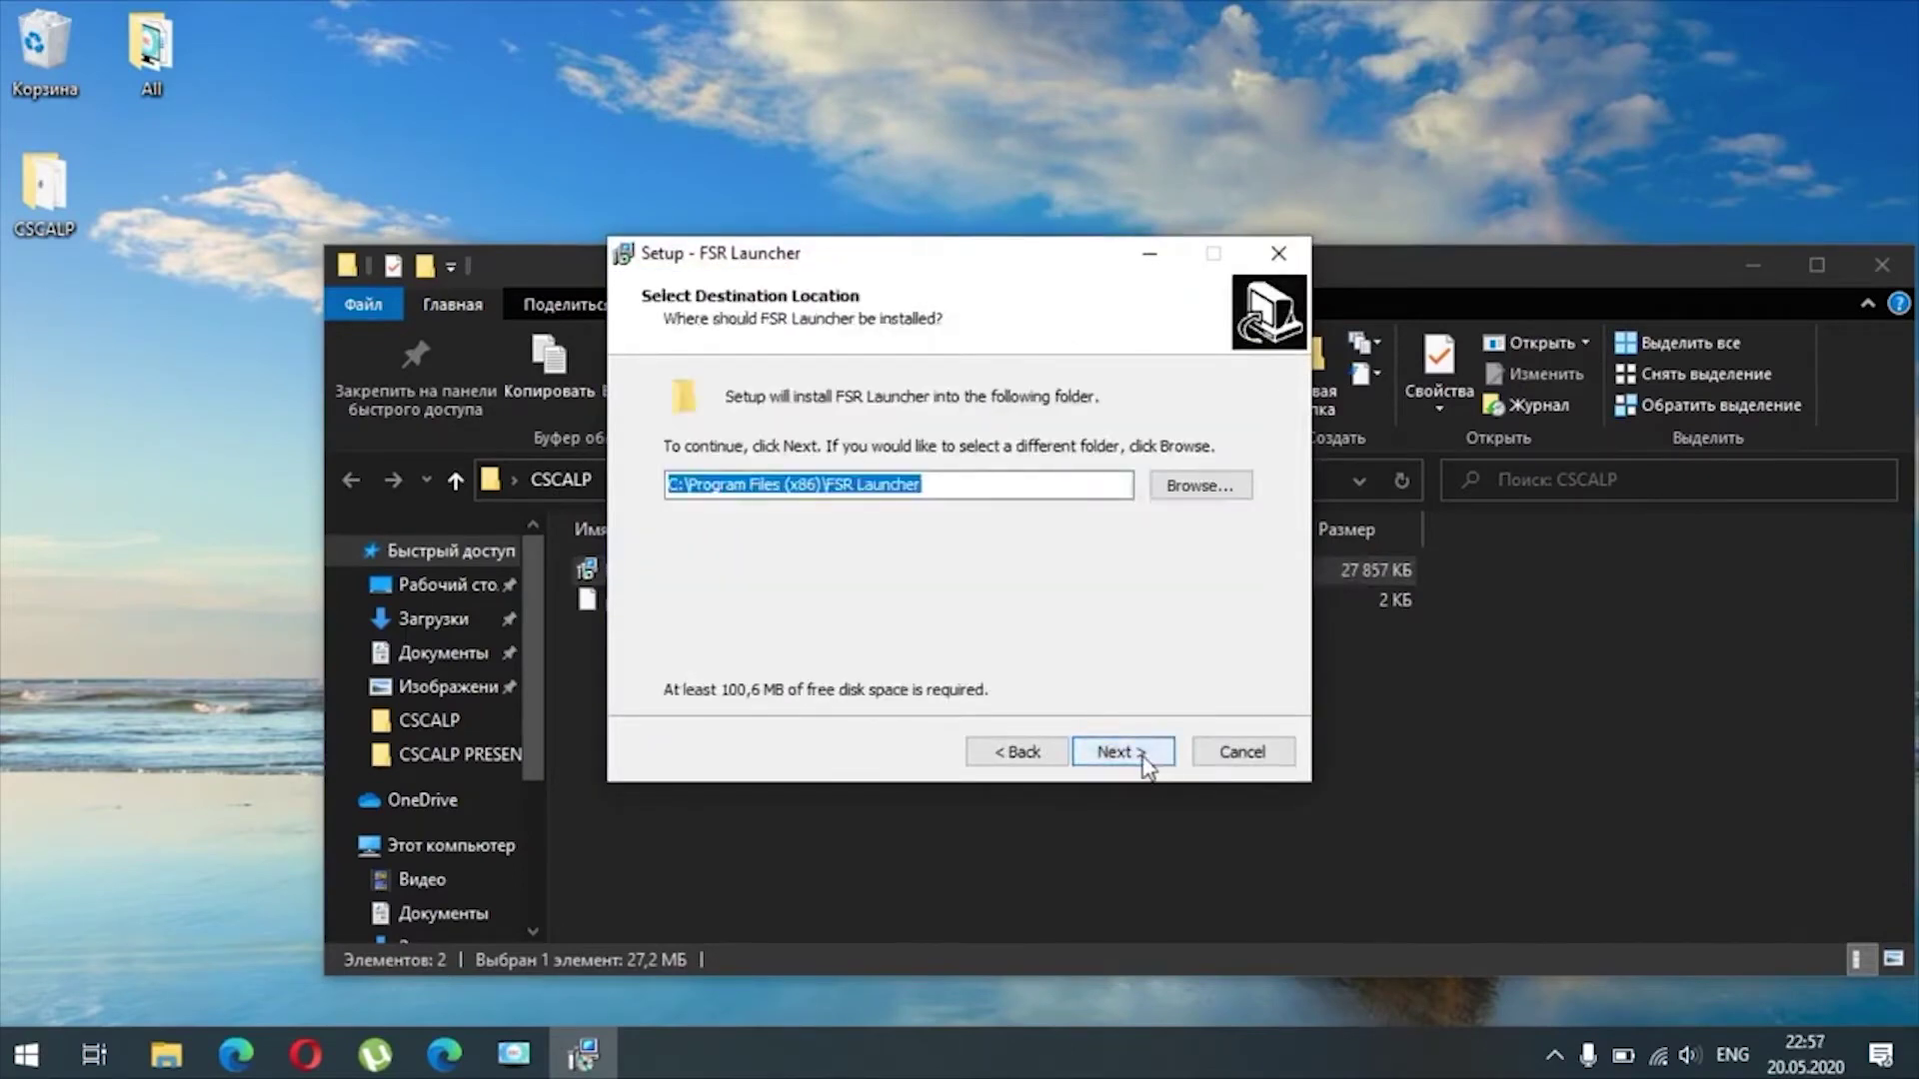
left_click(1144, 765)
left_click(1071, 649)
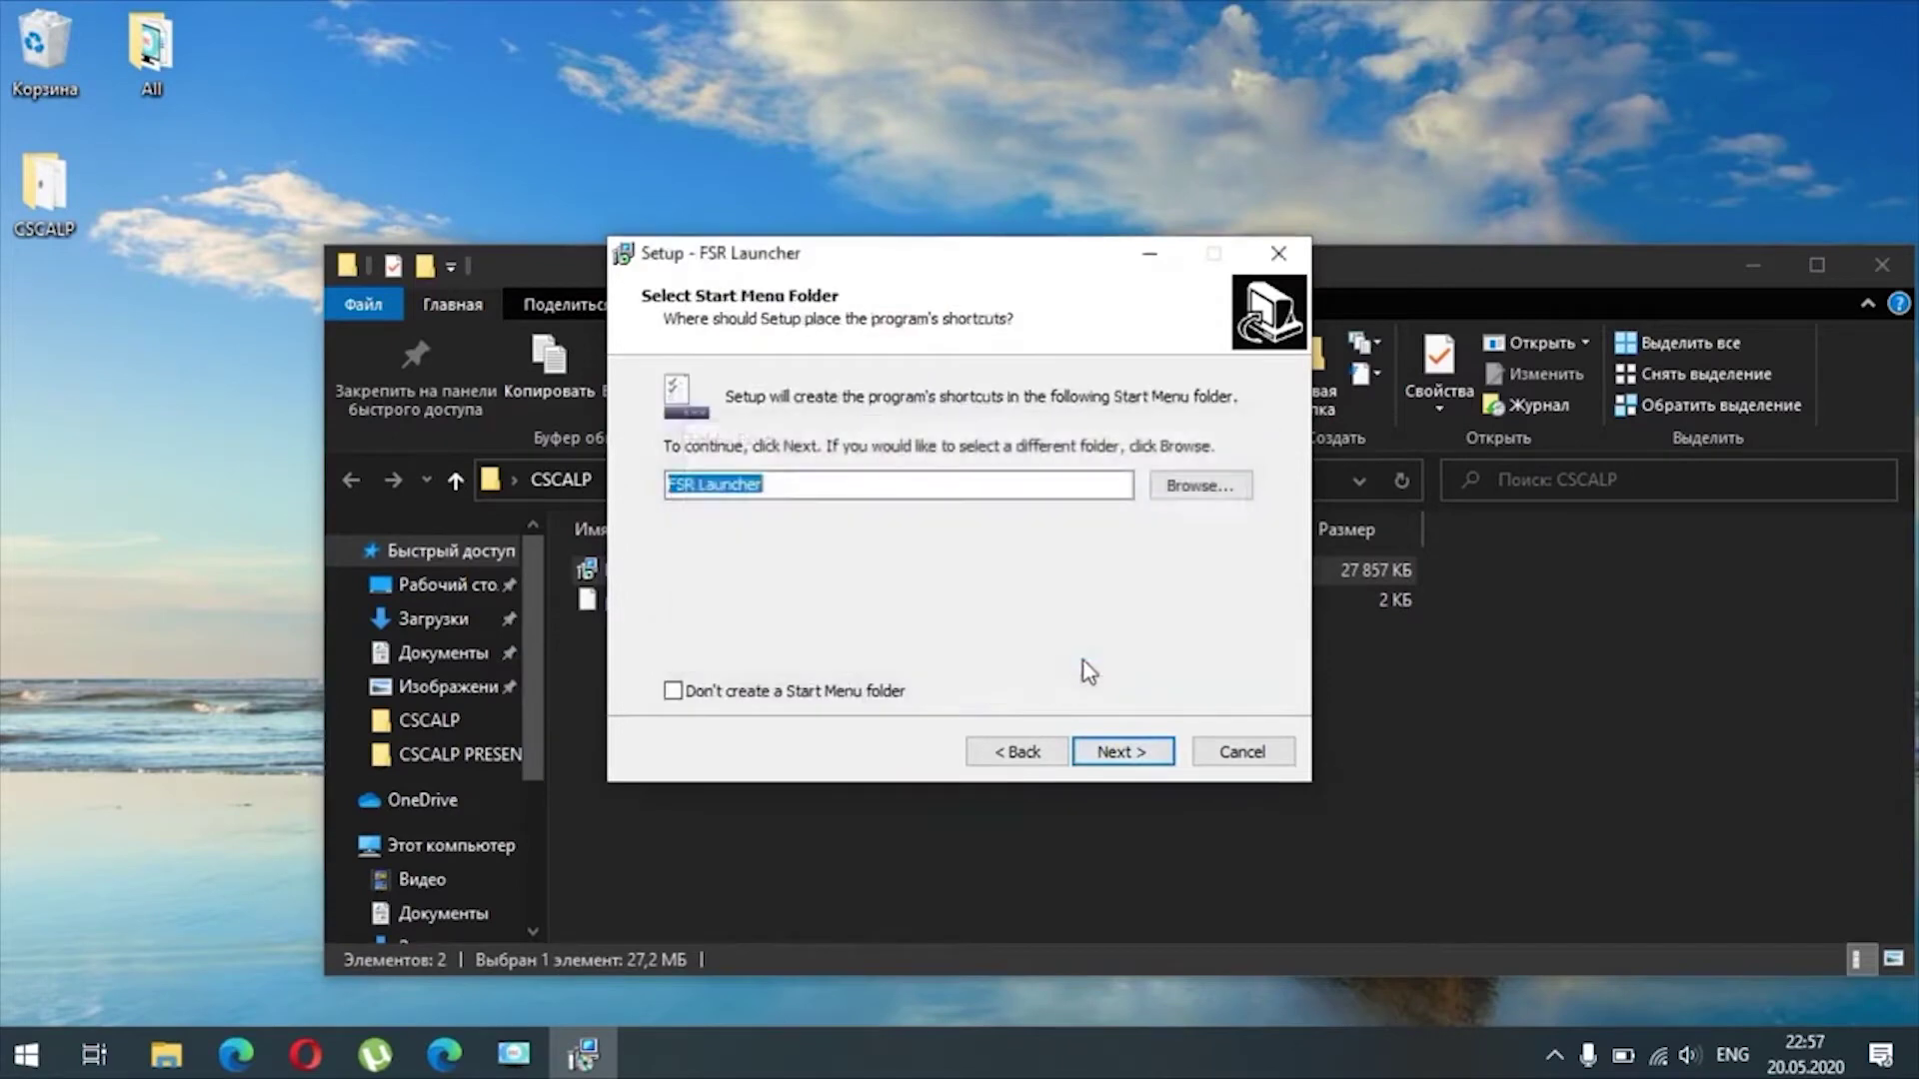
Step: Tick 'Create a desktop icon' and start installing FSR Launcher
left_click(1117, 757)
left_click(679, 474)
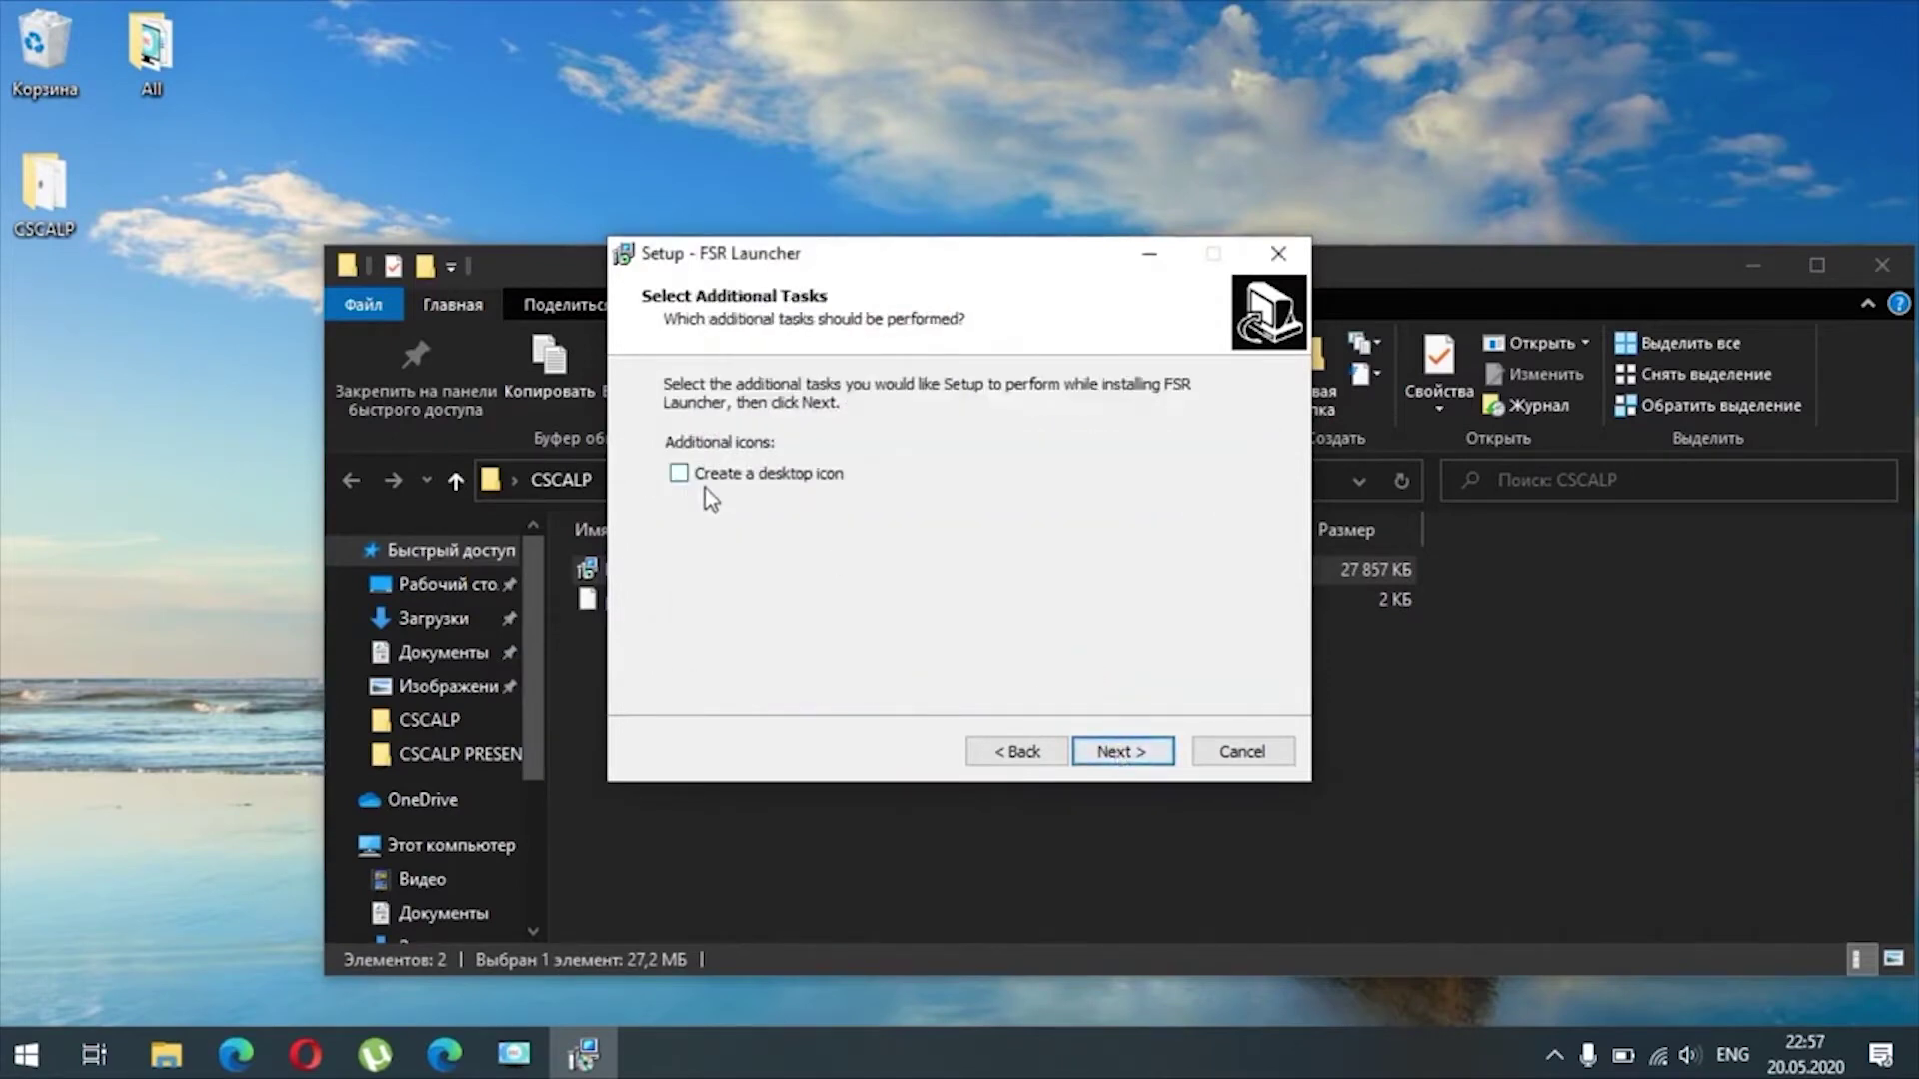
left_click(1114, 760)
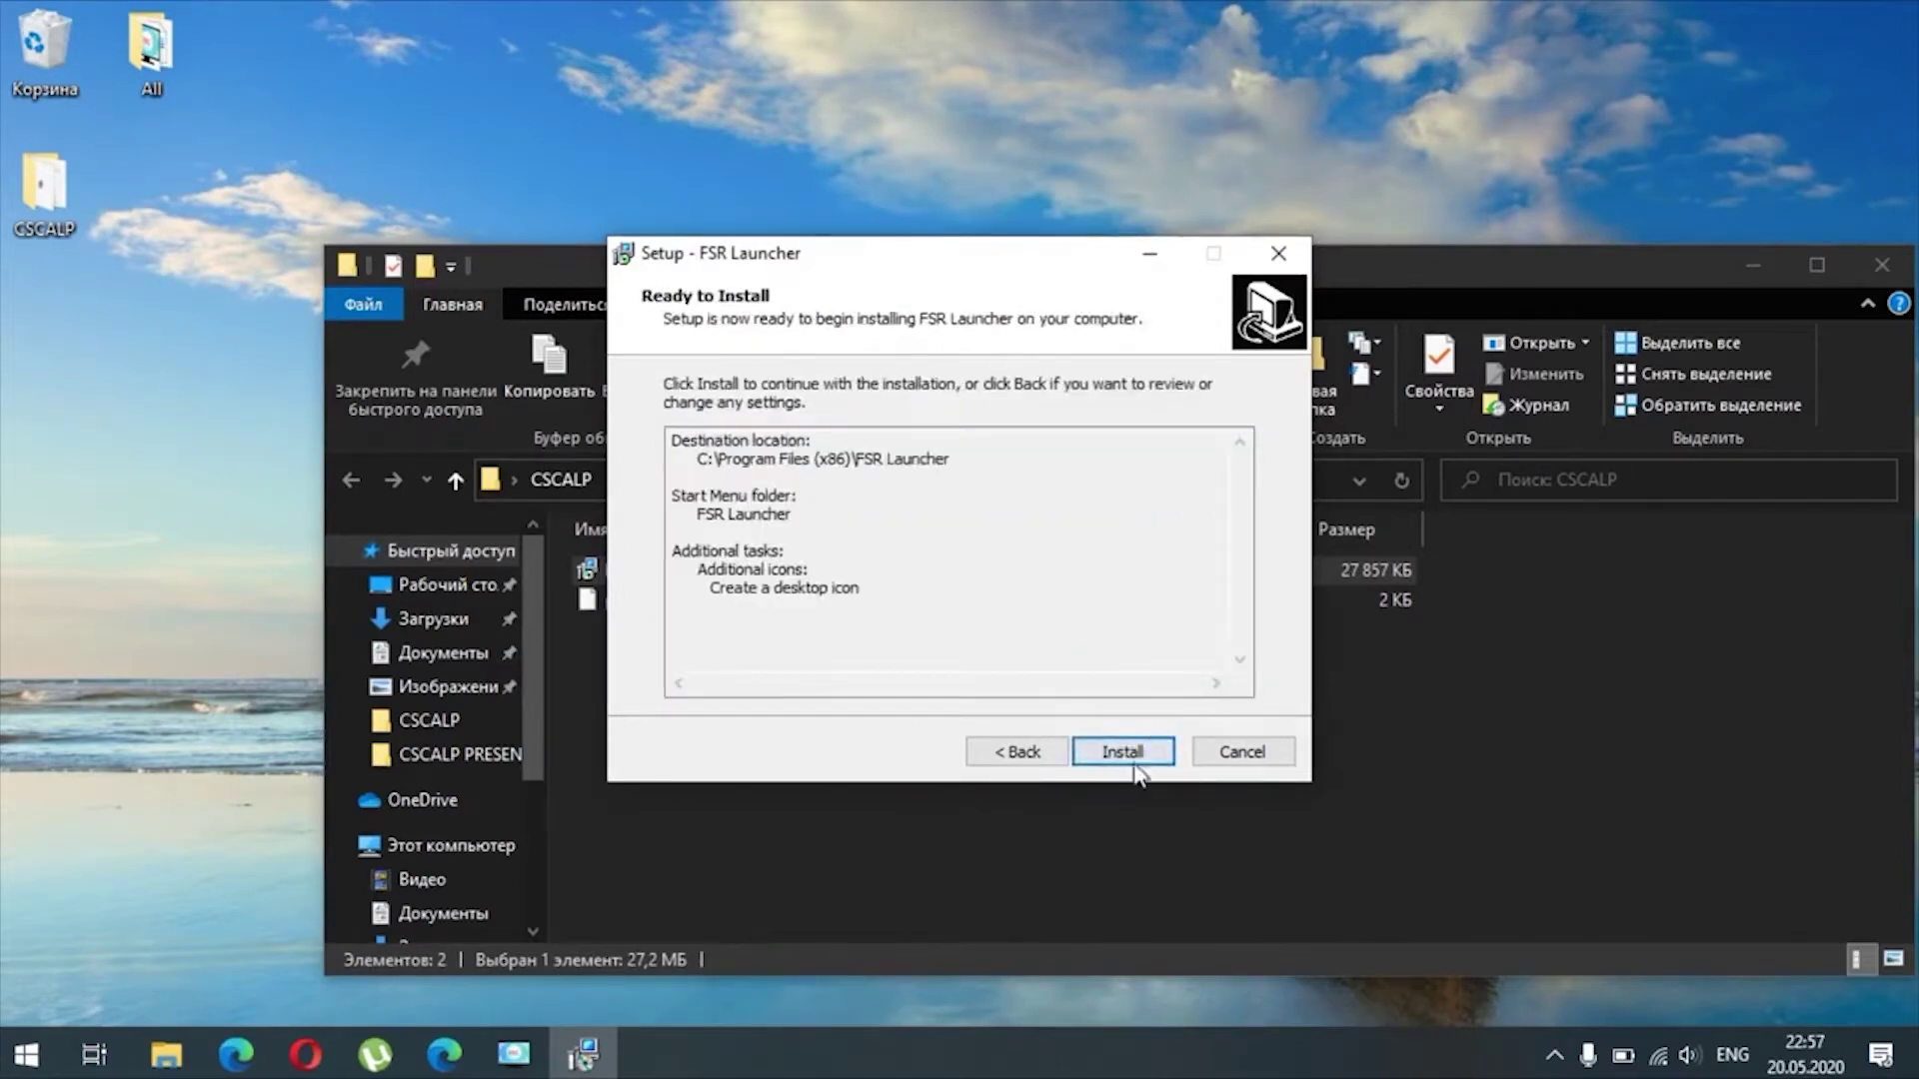
left_click(1135, 765)
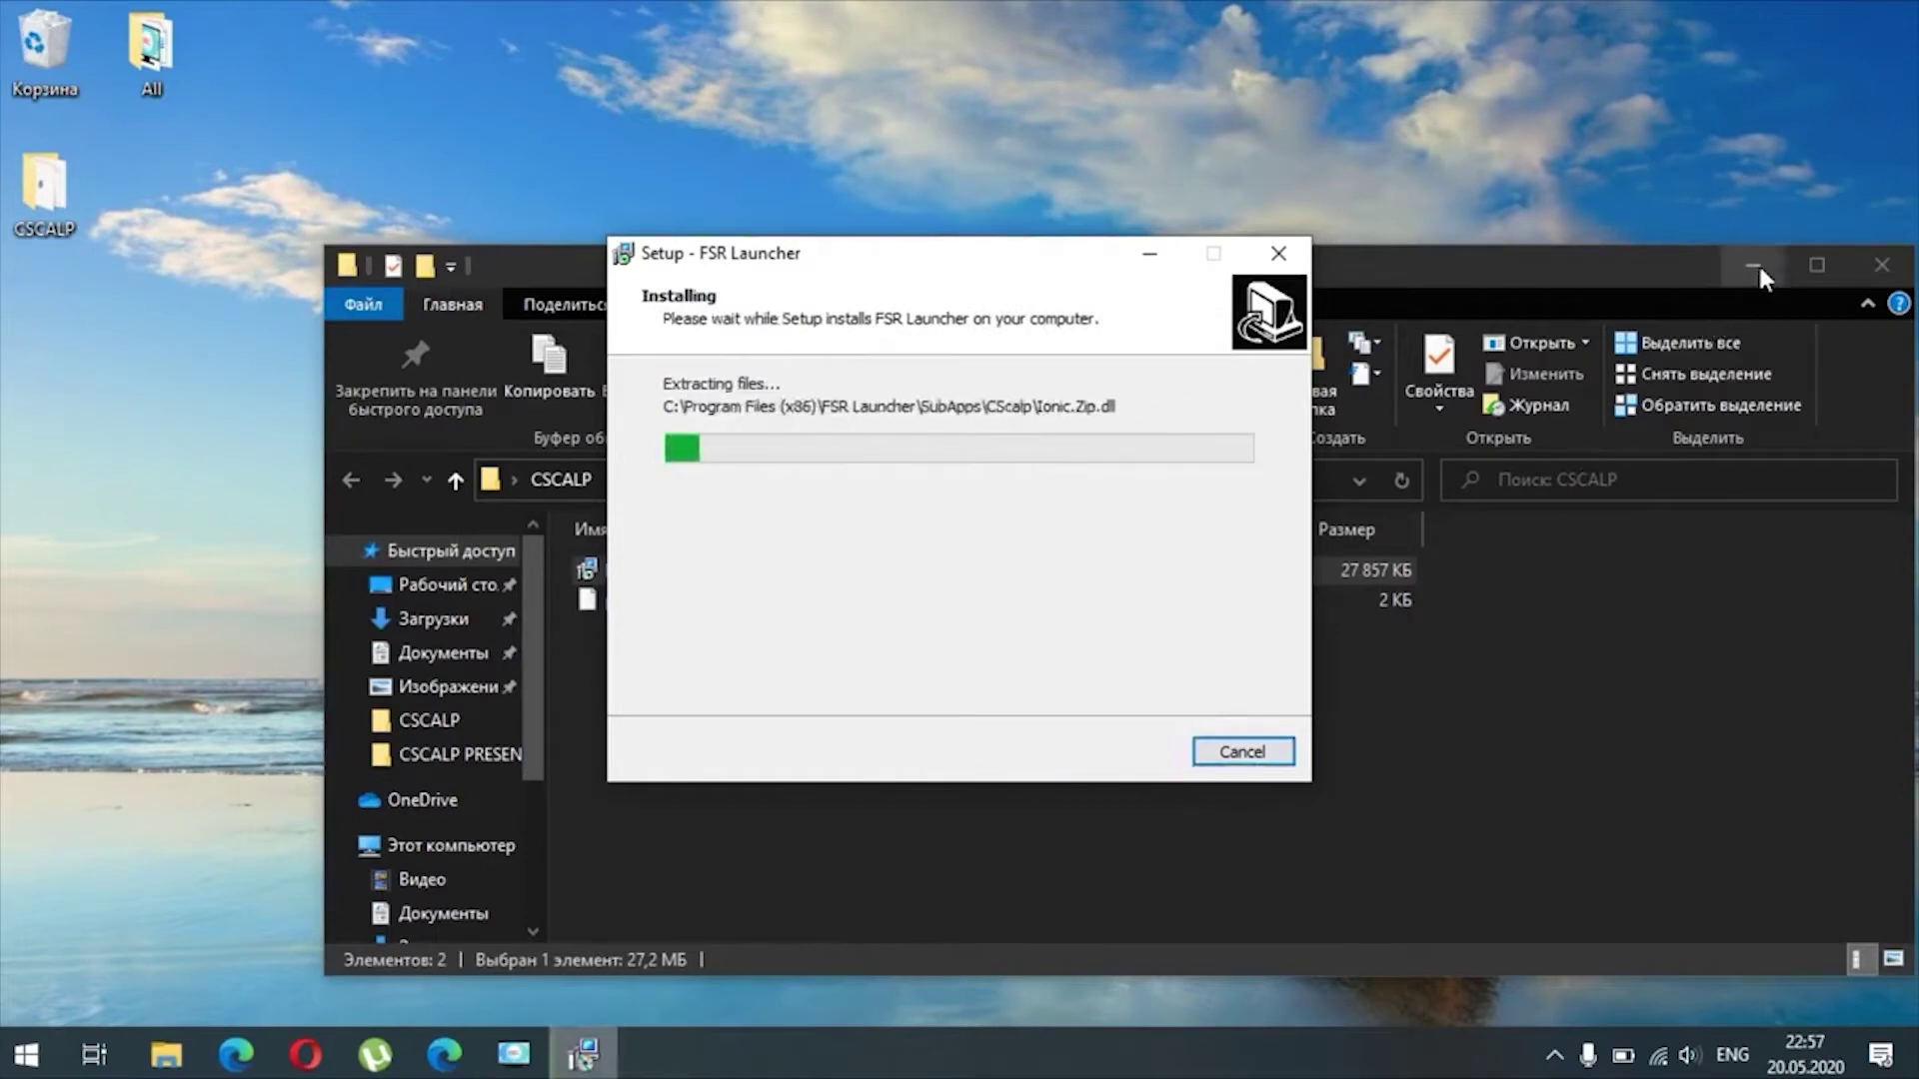
left_click(1755, 264)
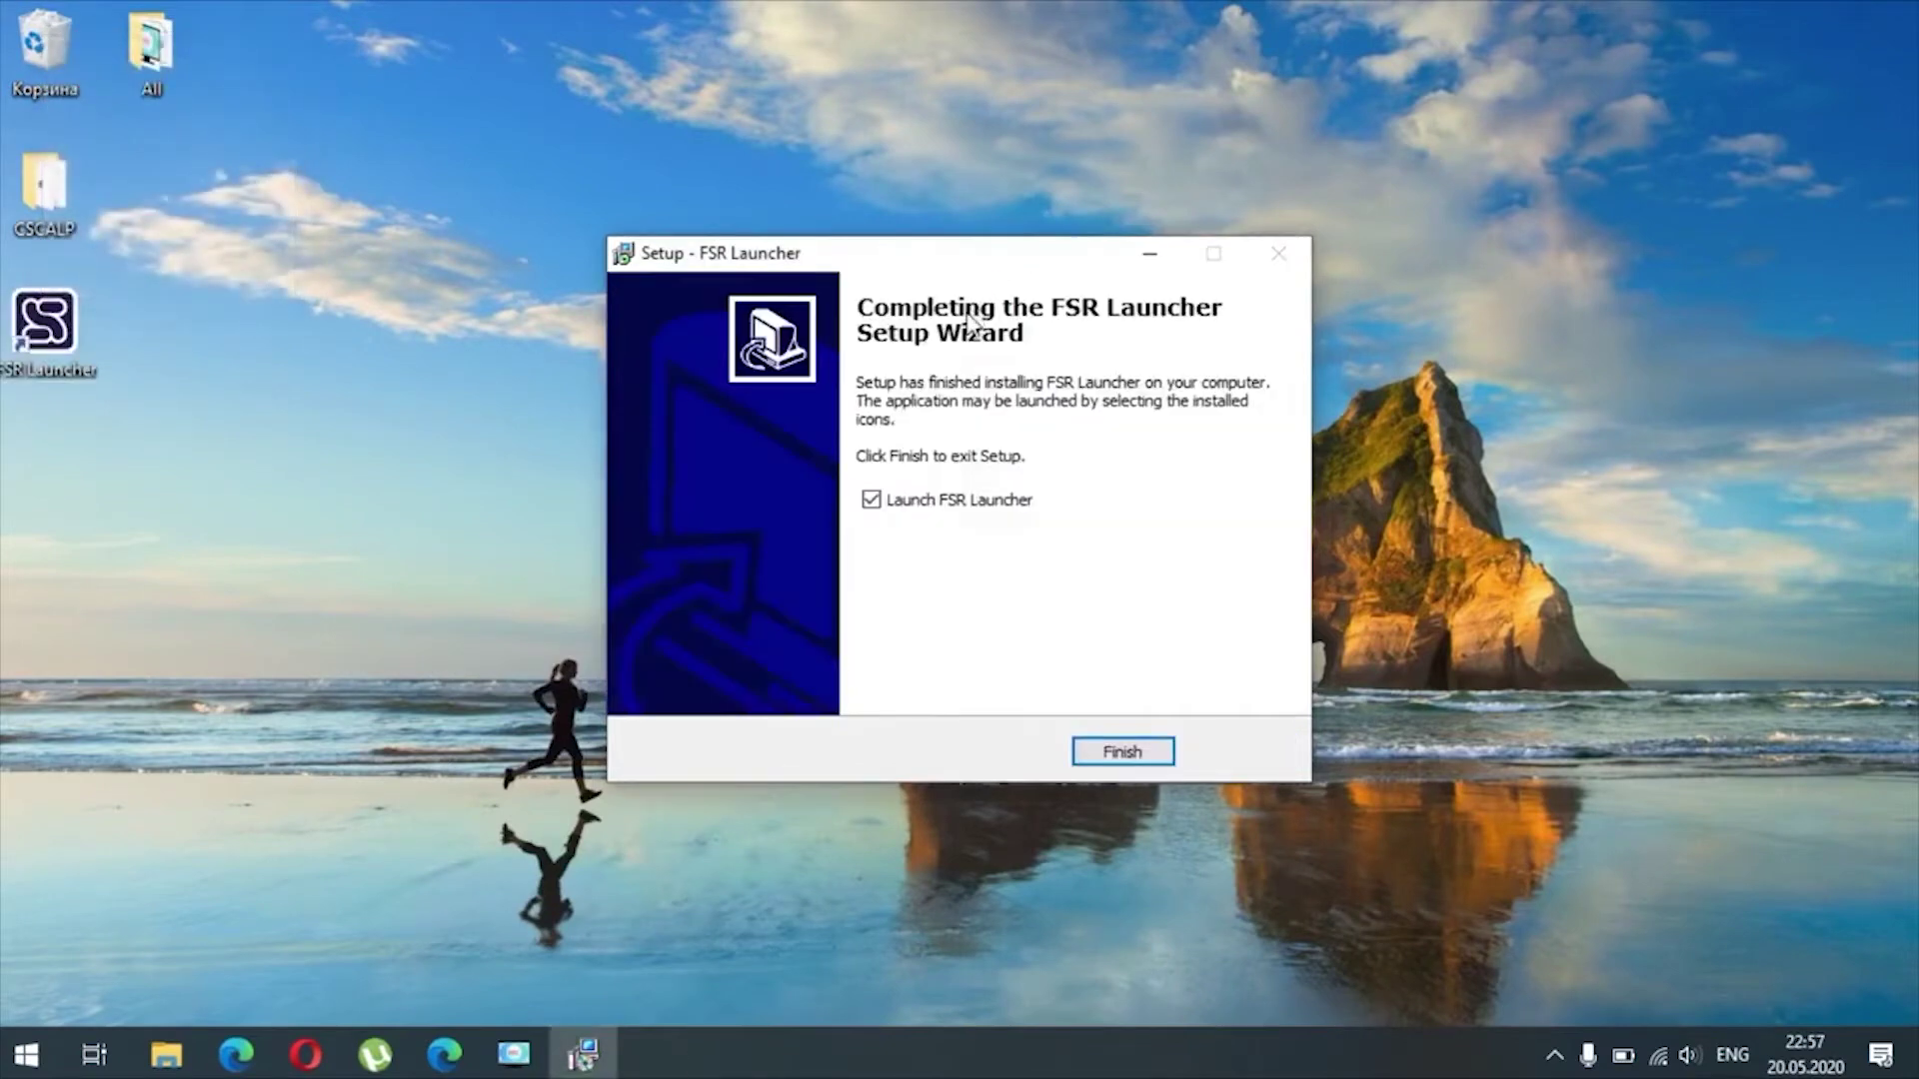
Step: Finish setup with 'Launch FSR Launcher' ticked to open FSR Launcher v1.0.10
left_click(1102, 753)
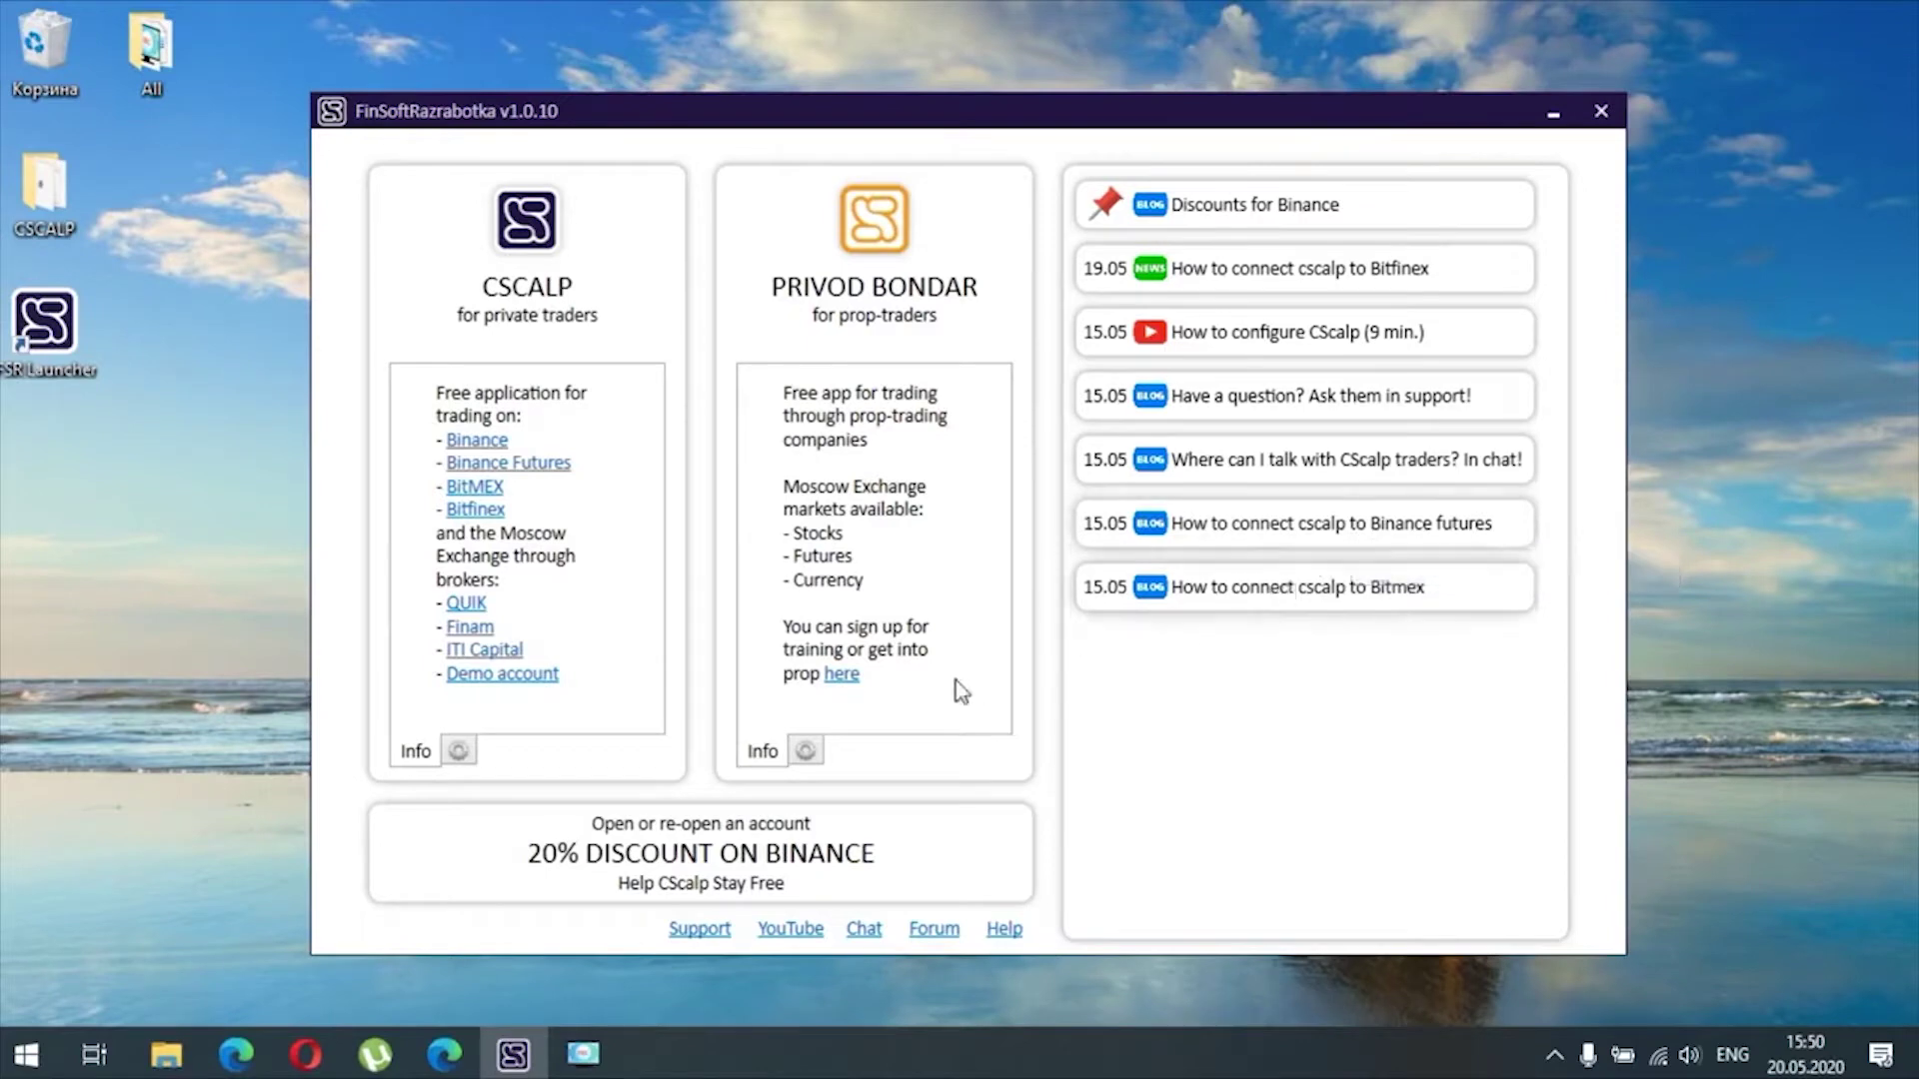
left_click(698, 940)
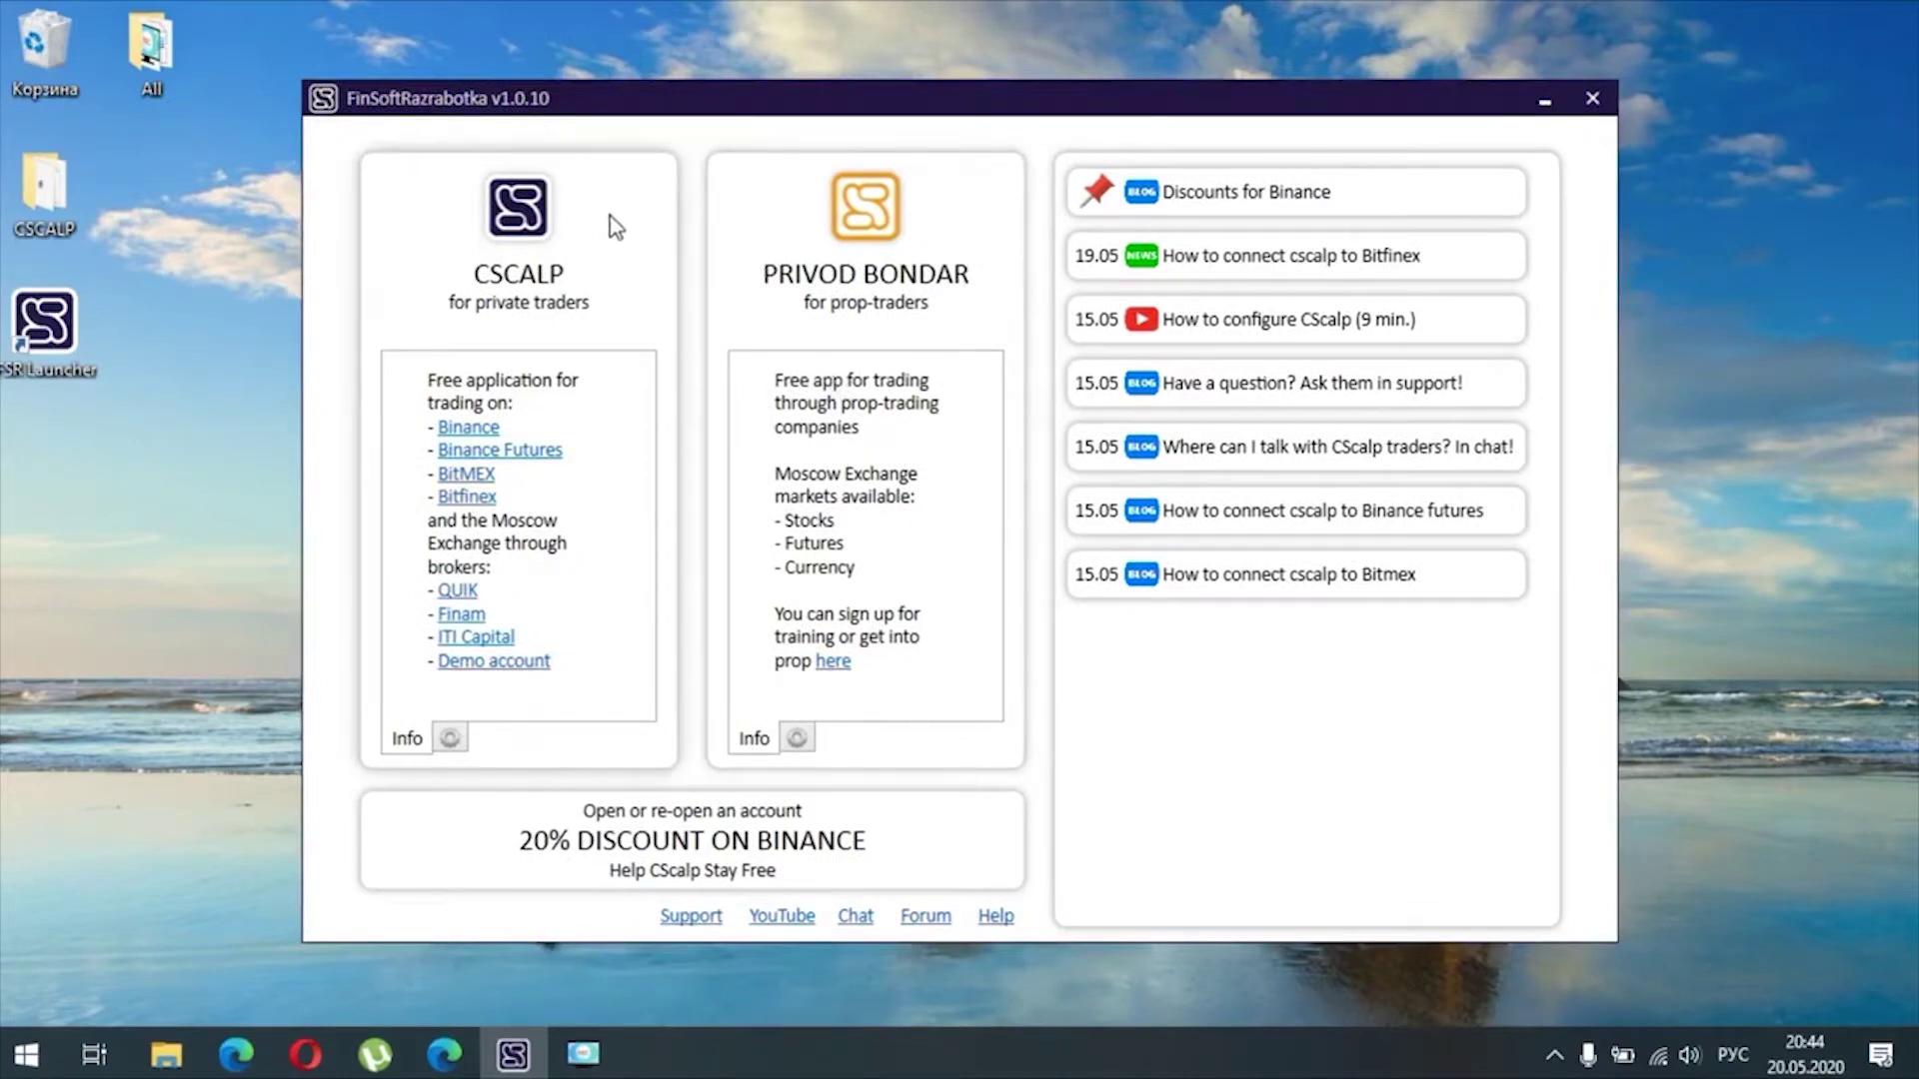
Step: Launch CScalp from the launcher and load the .DAT license file
left_click(533, 228)
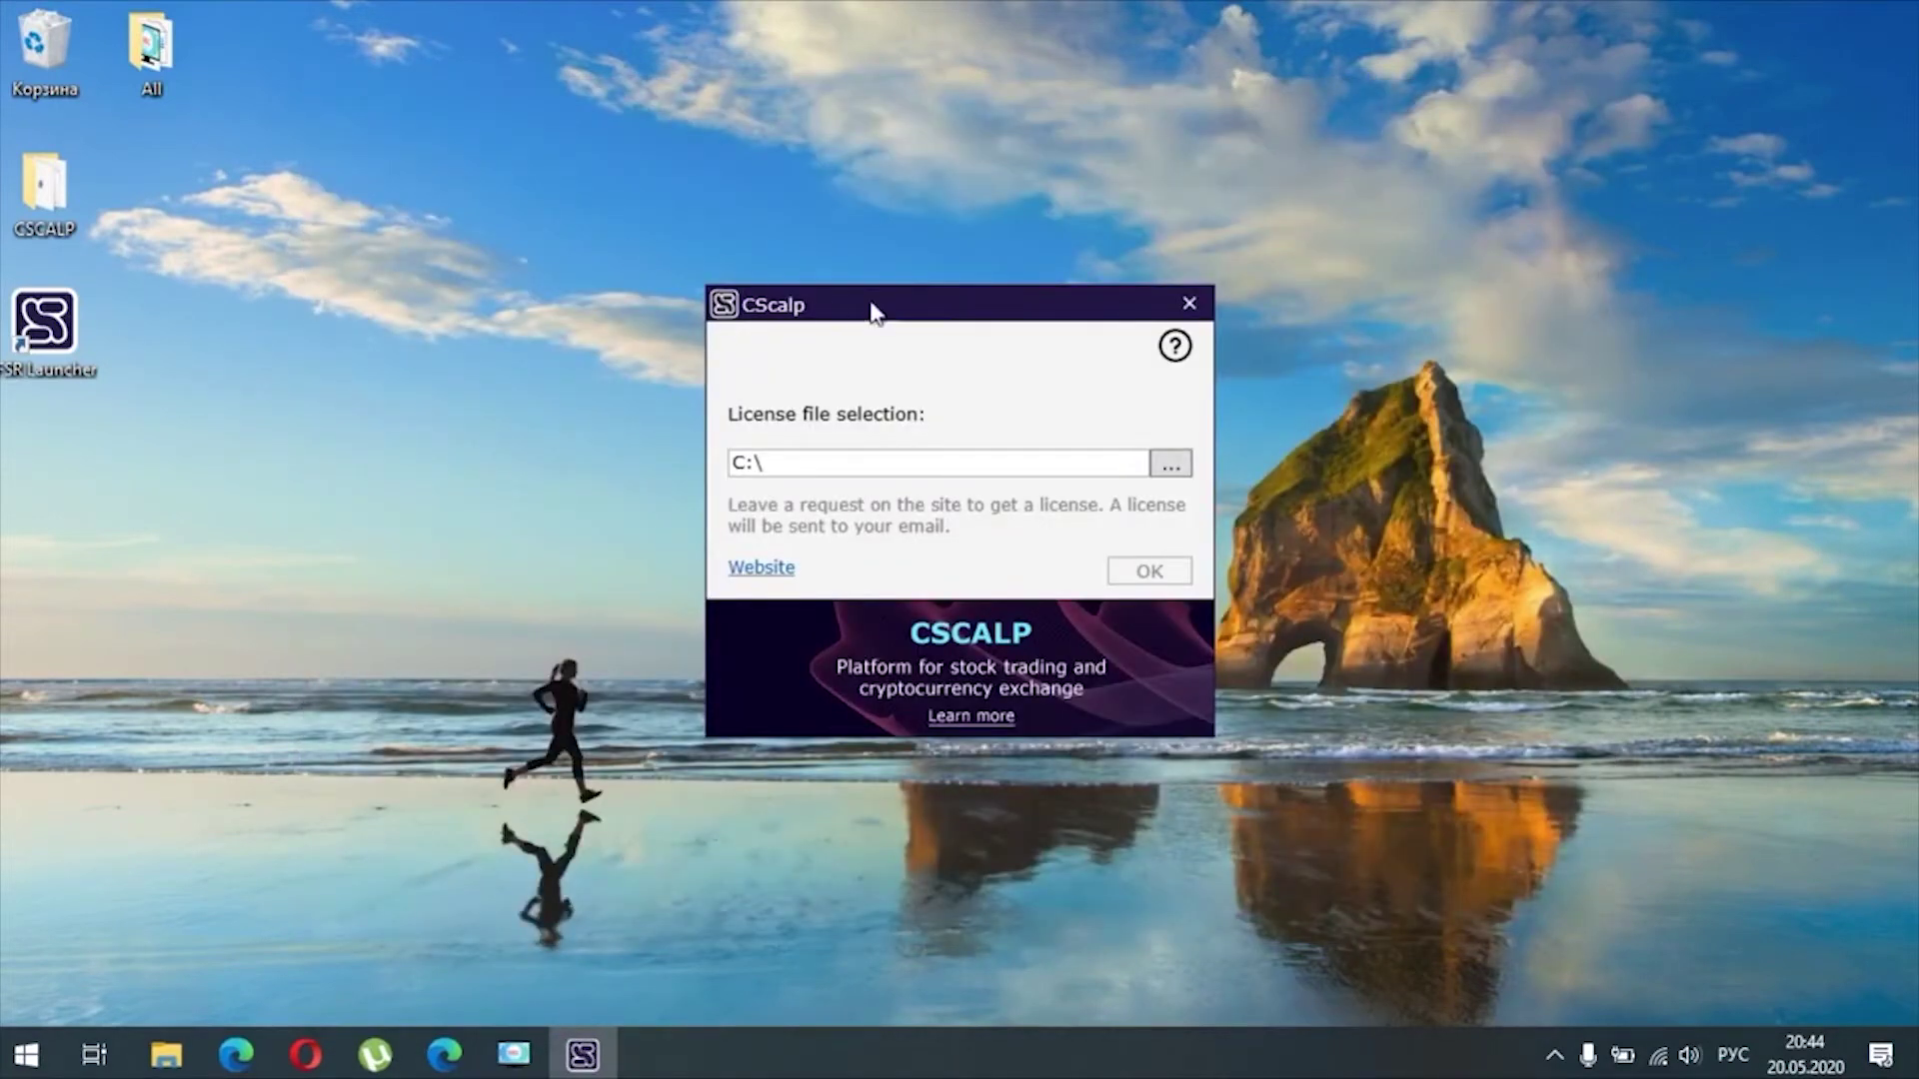
left_click(1171, 468)
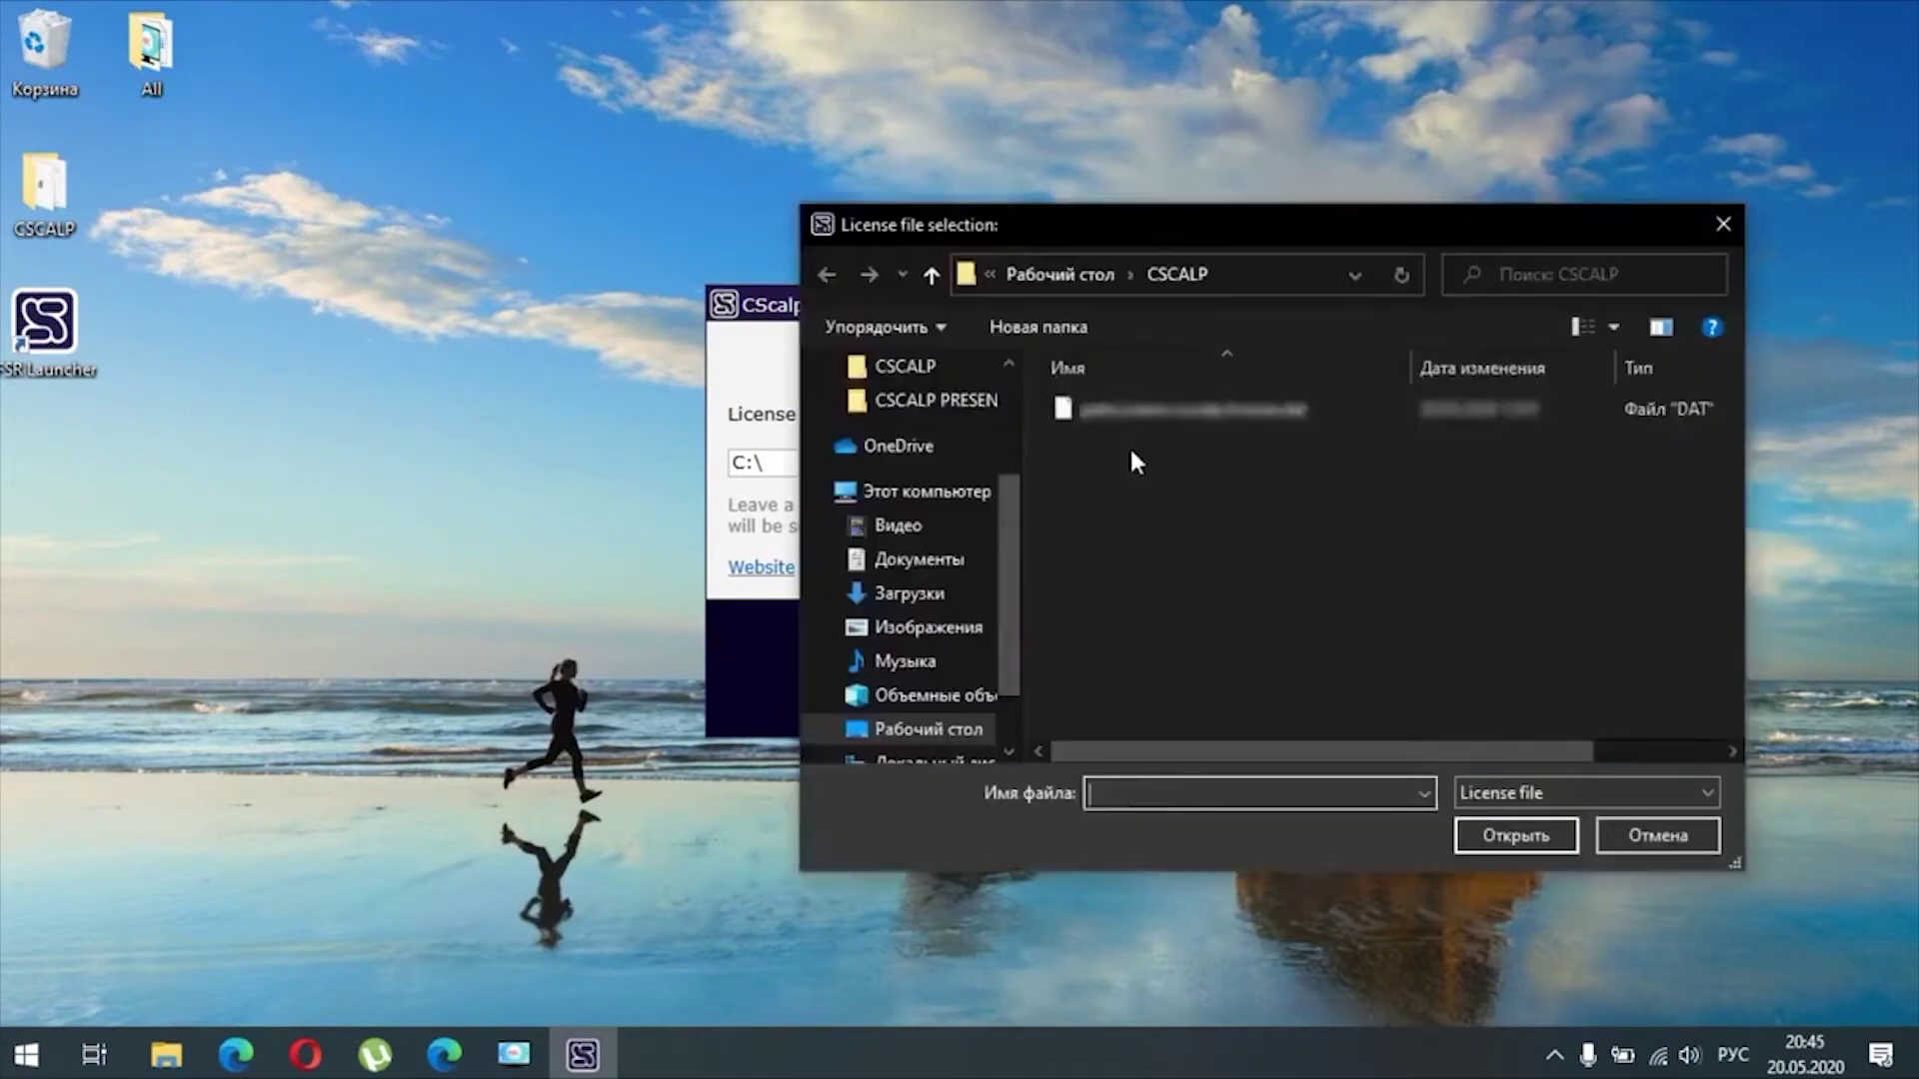
left_click(1147, 414)
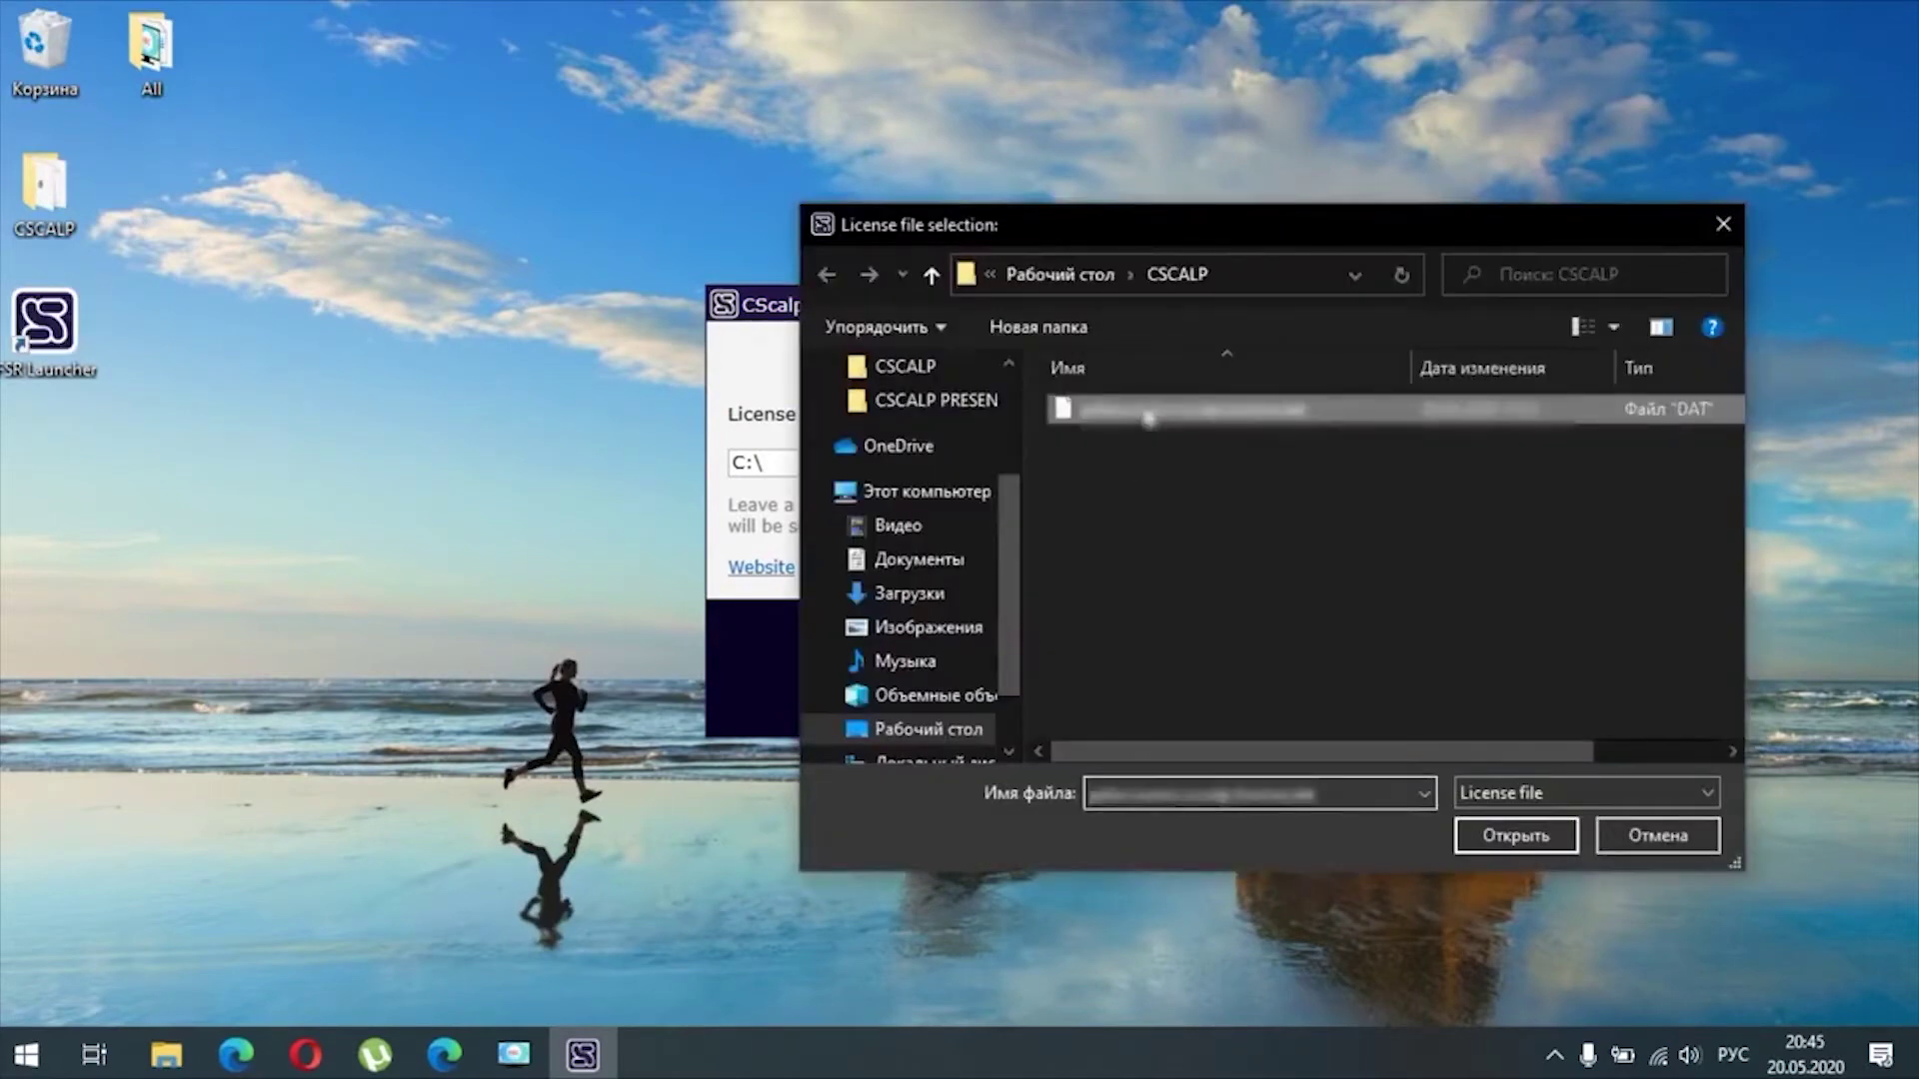
double_click(1149, 417)
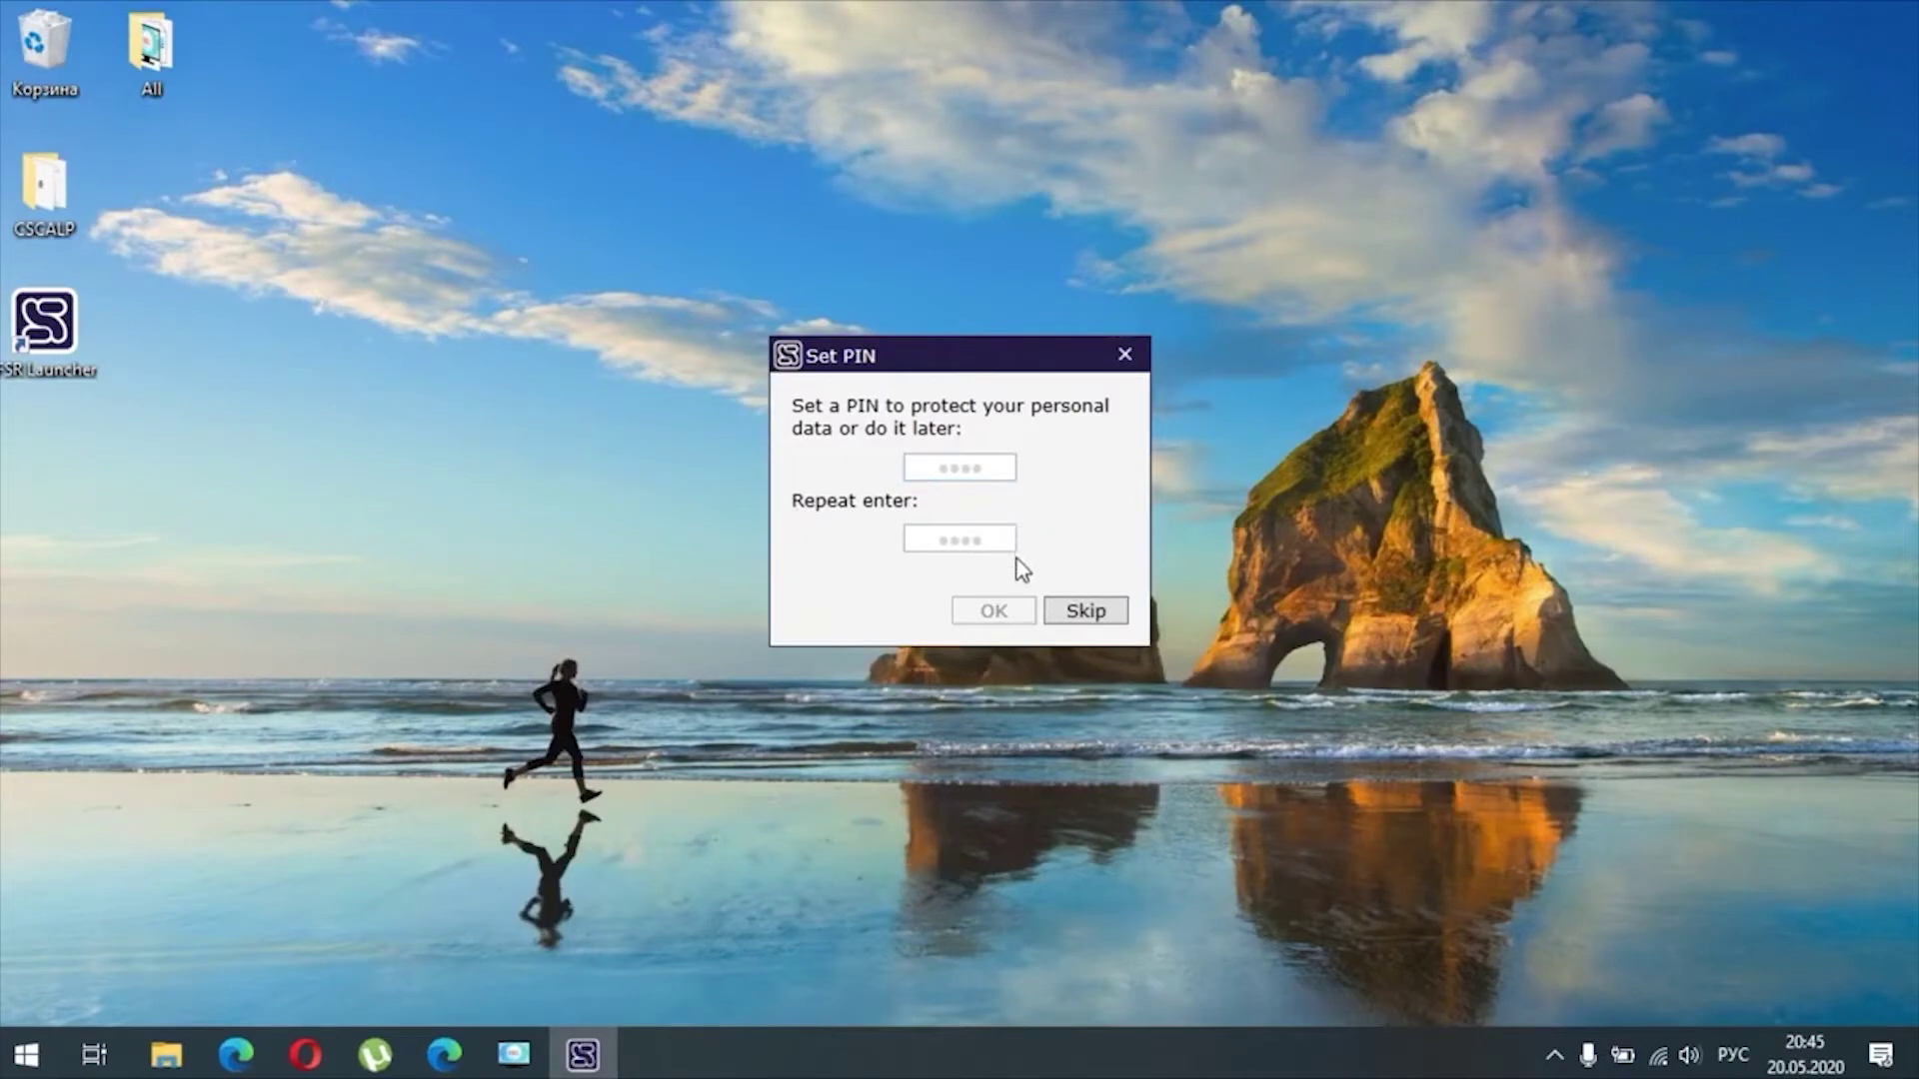
Step: Skip the Set PIN dialog to open the CScalp trading terminal
left_click(1065, 608)
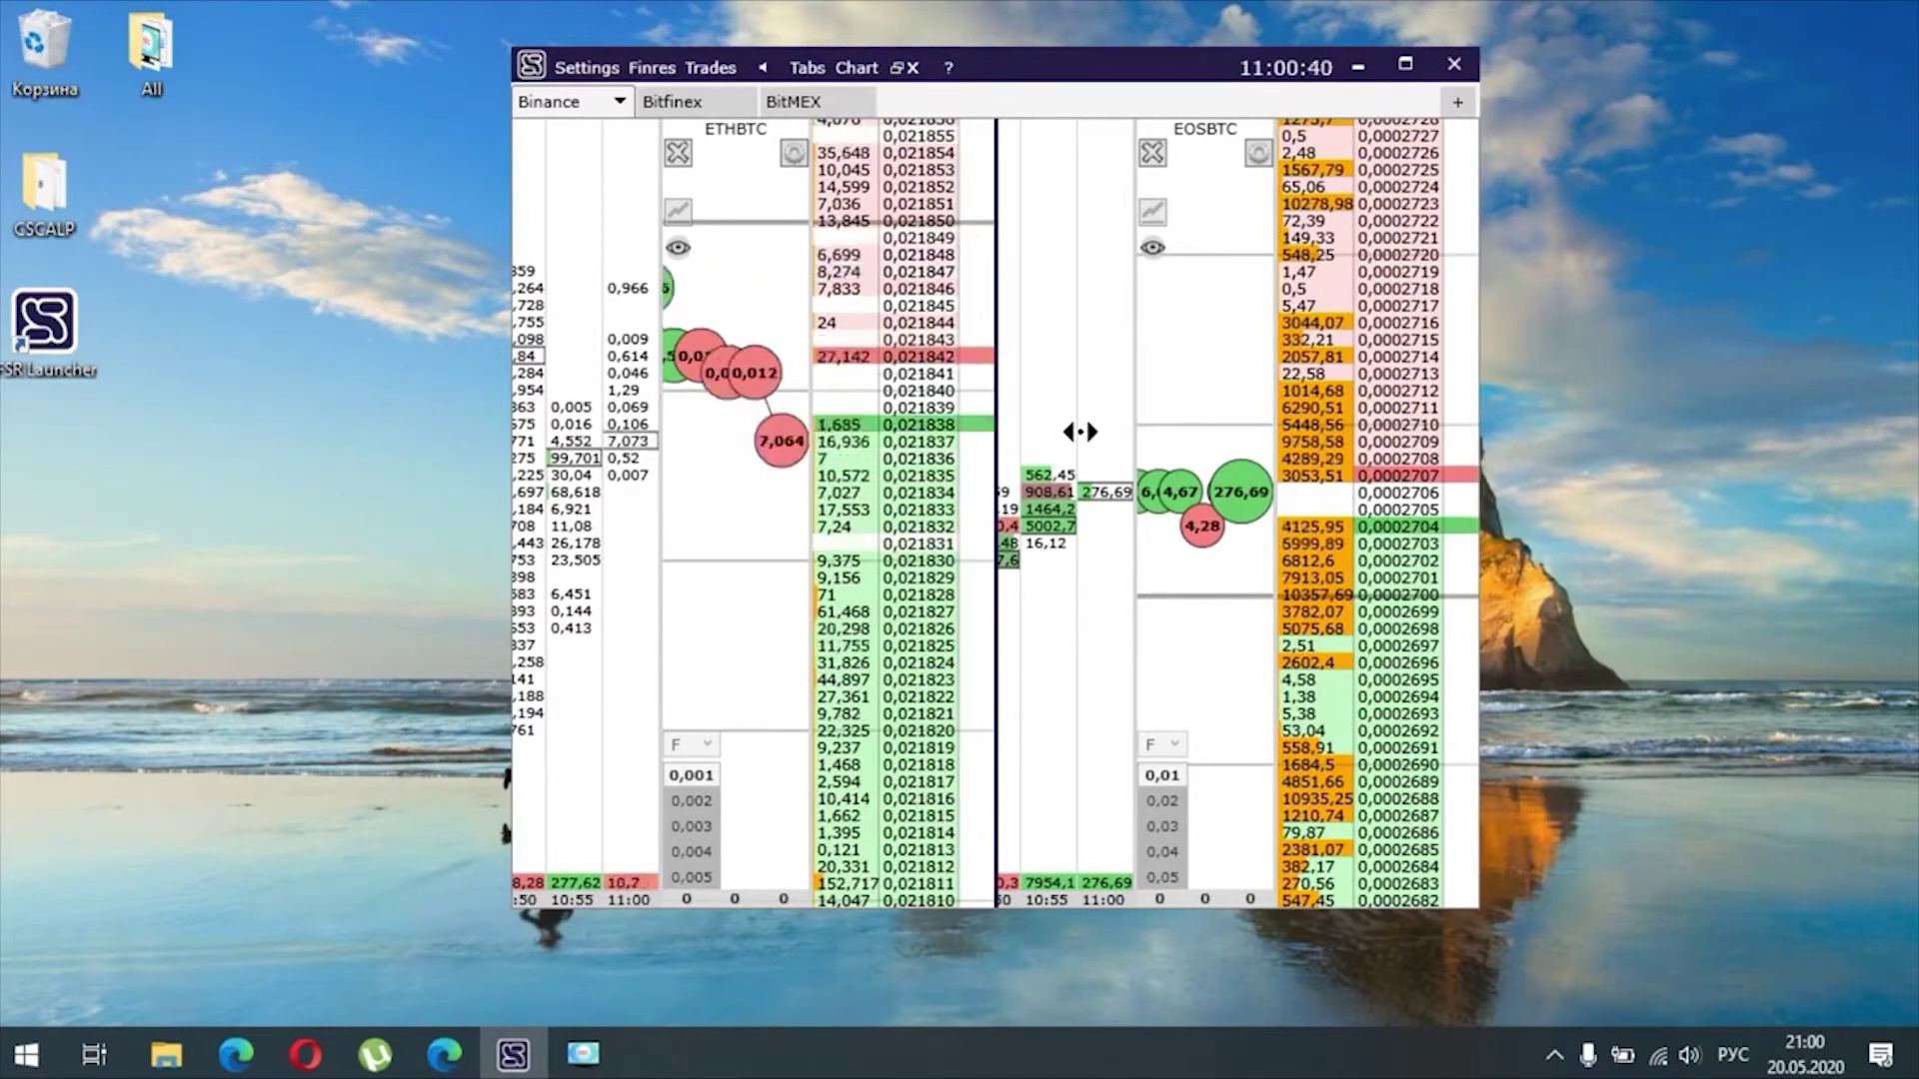
Step: Switch to Edge and pick Margin Wallet from the Binance Wallet menu
left_click(445, 1054)
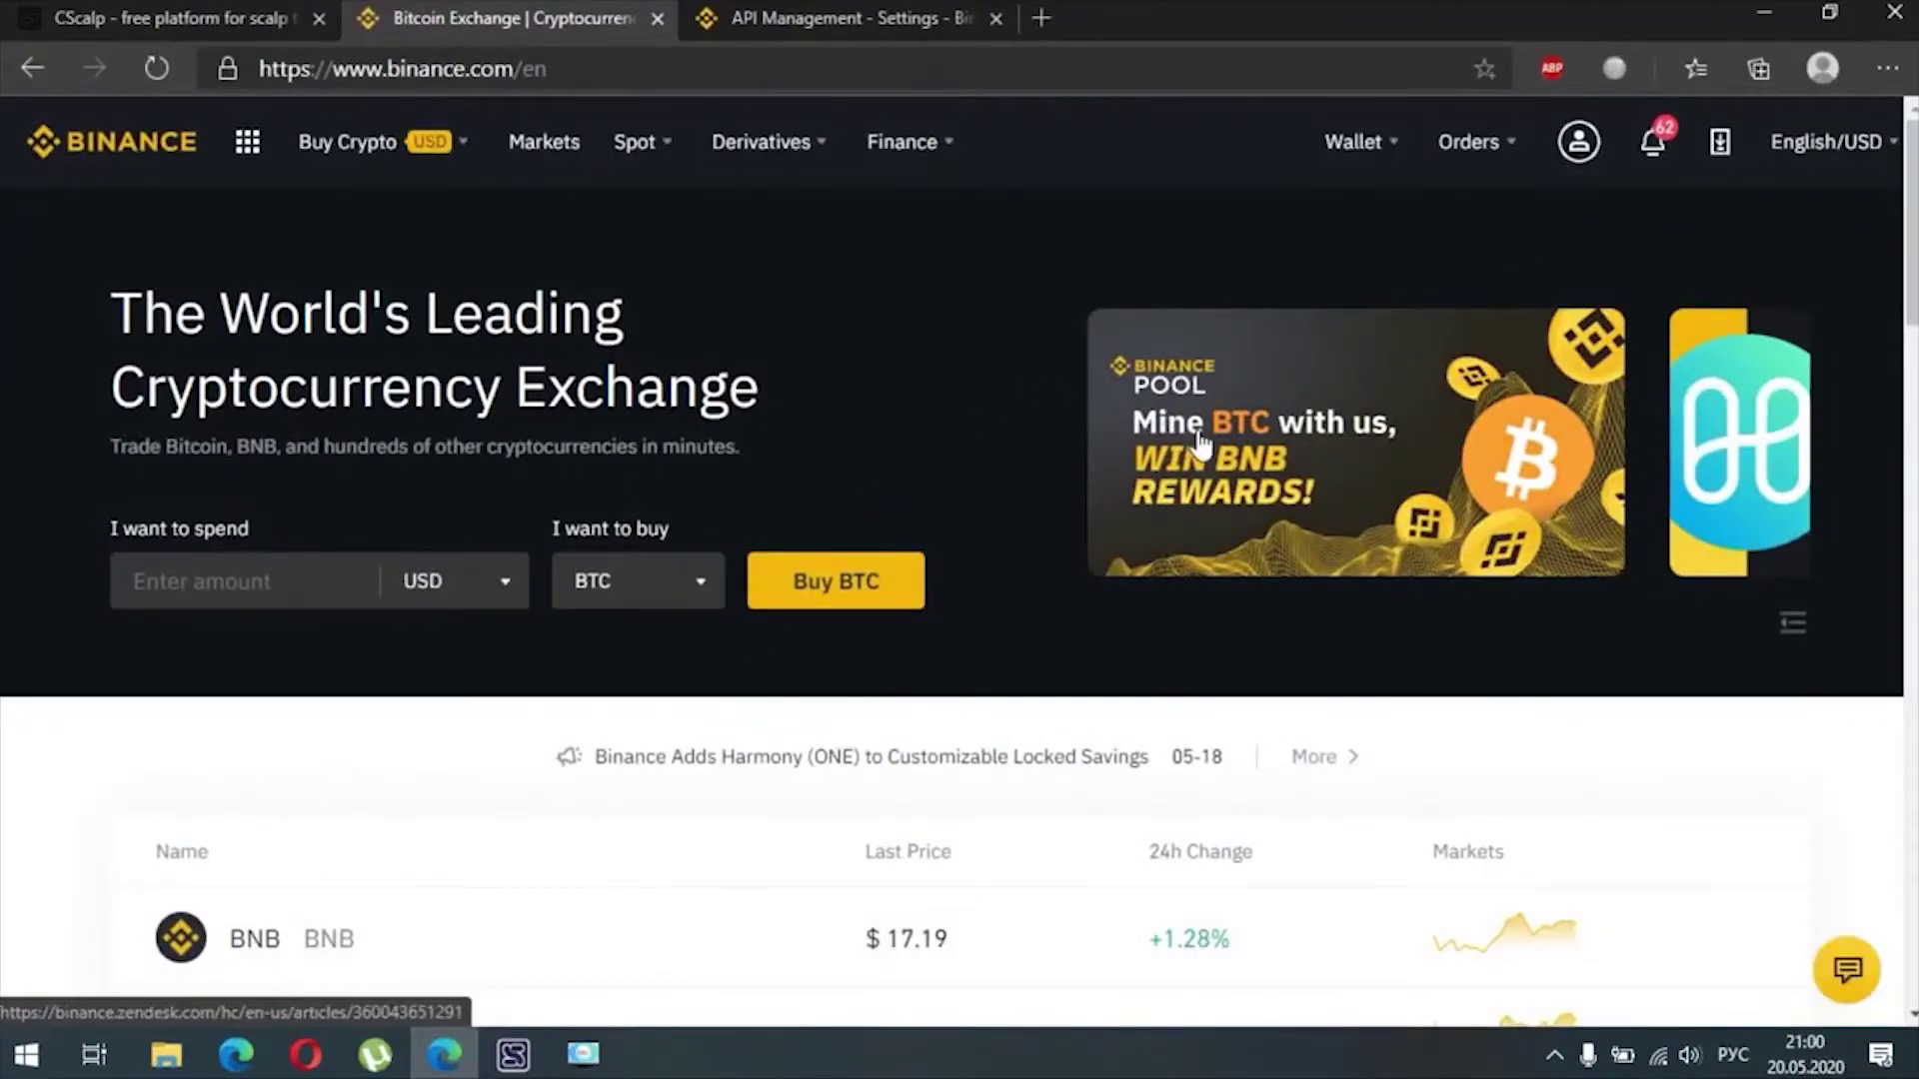
mouse_move(1363, 158)
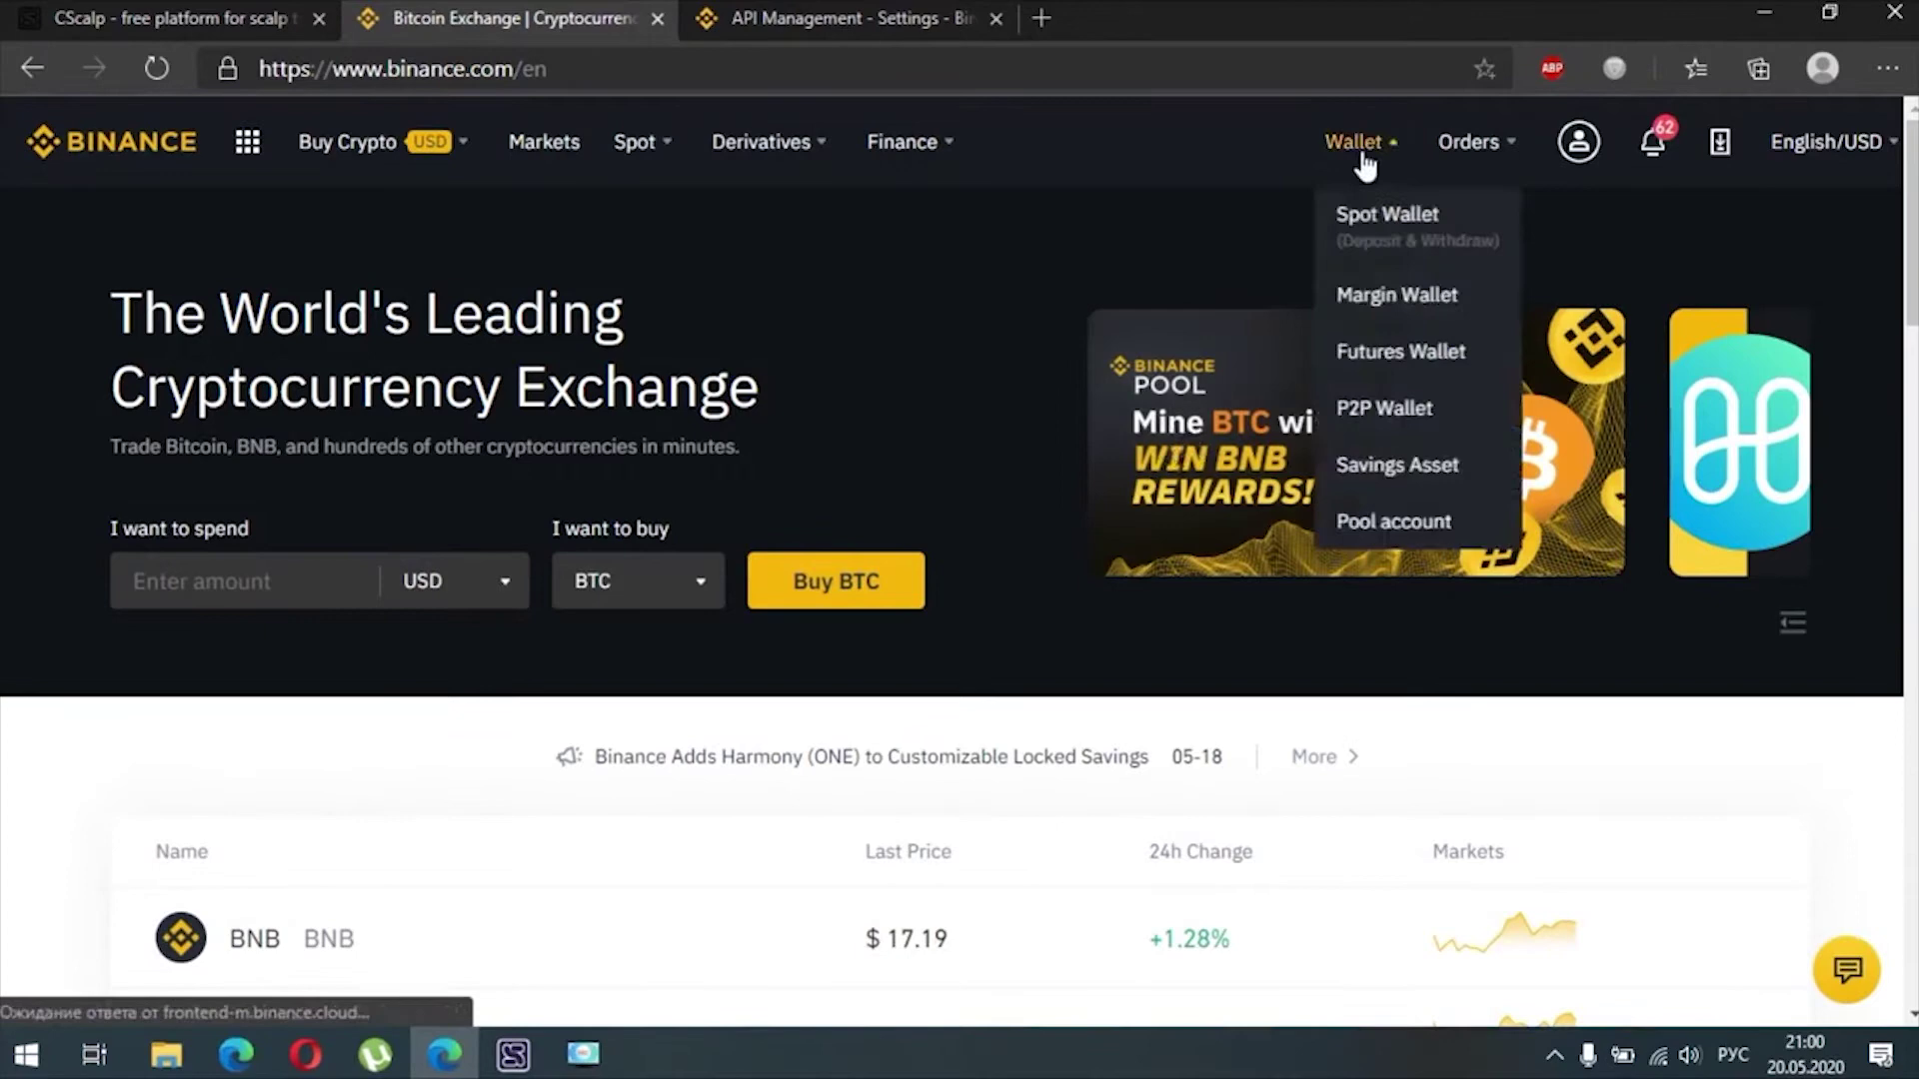
left_click(1394, 298)
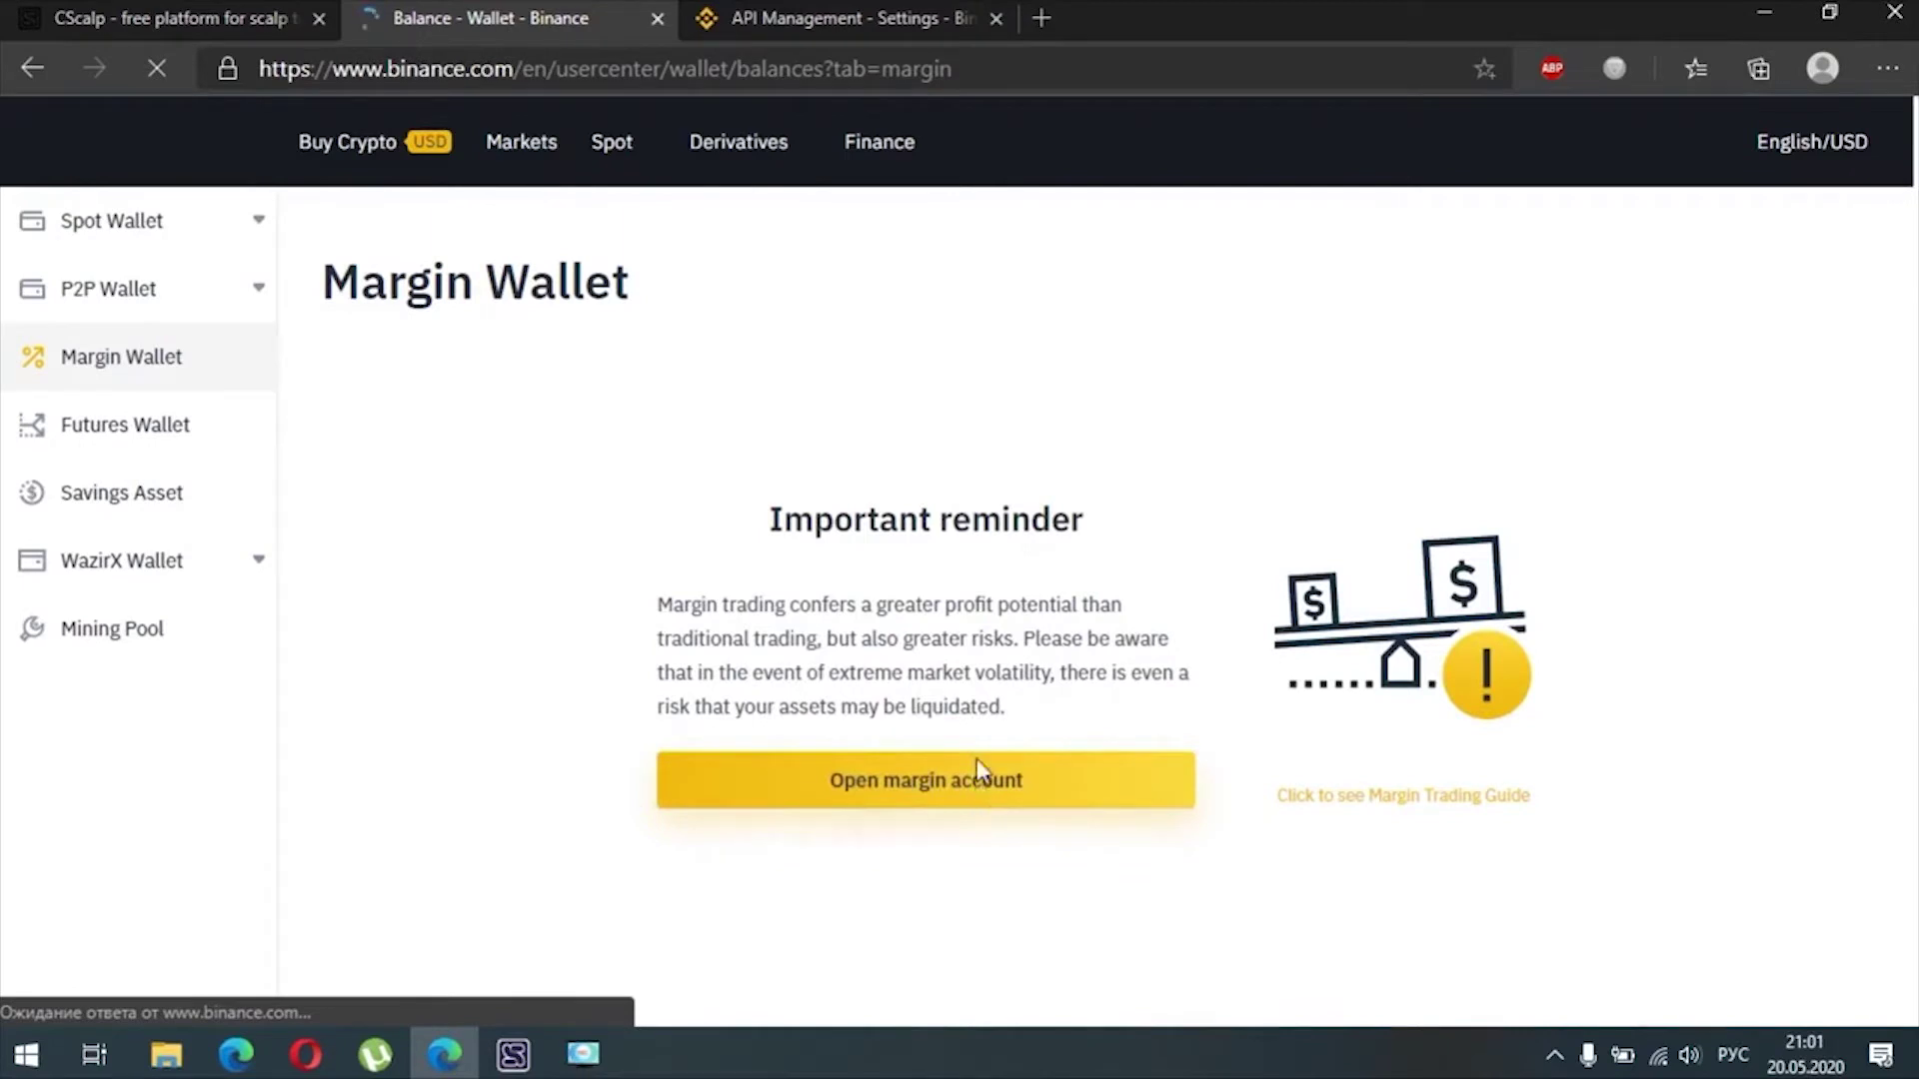
Step: Open the Binance margin account, skipping 2FA setup in both the prompt and its confirmation
left_click(967, 752)
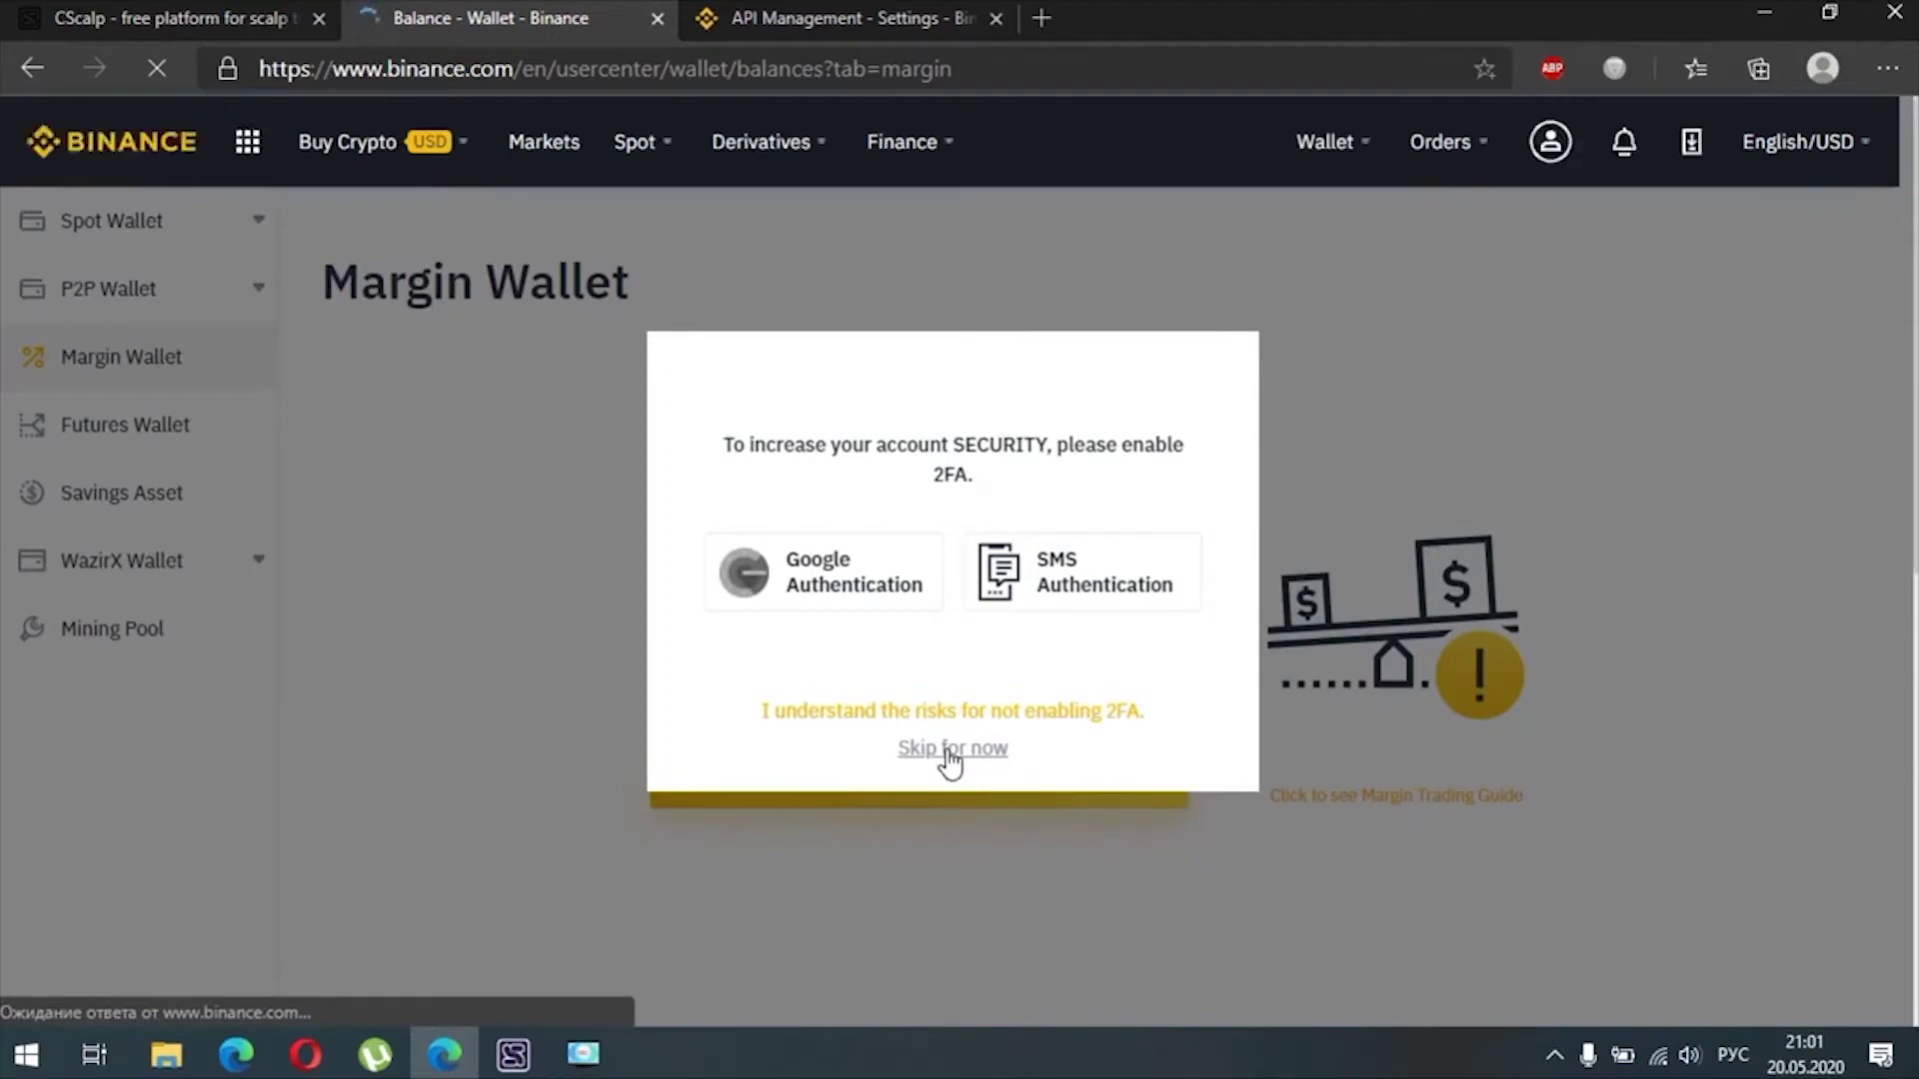
left_click(949, 751)
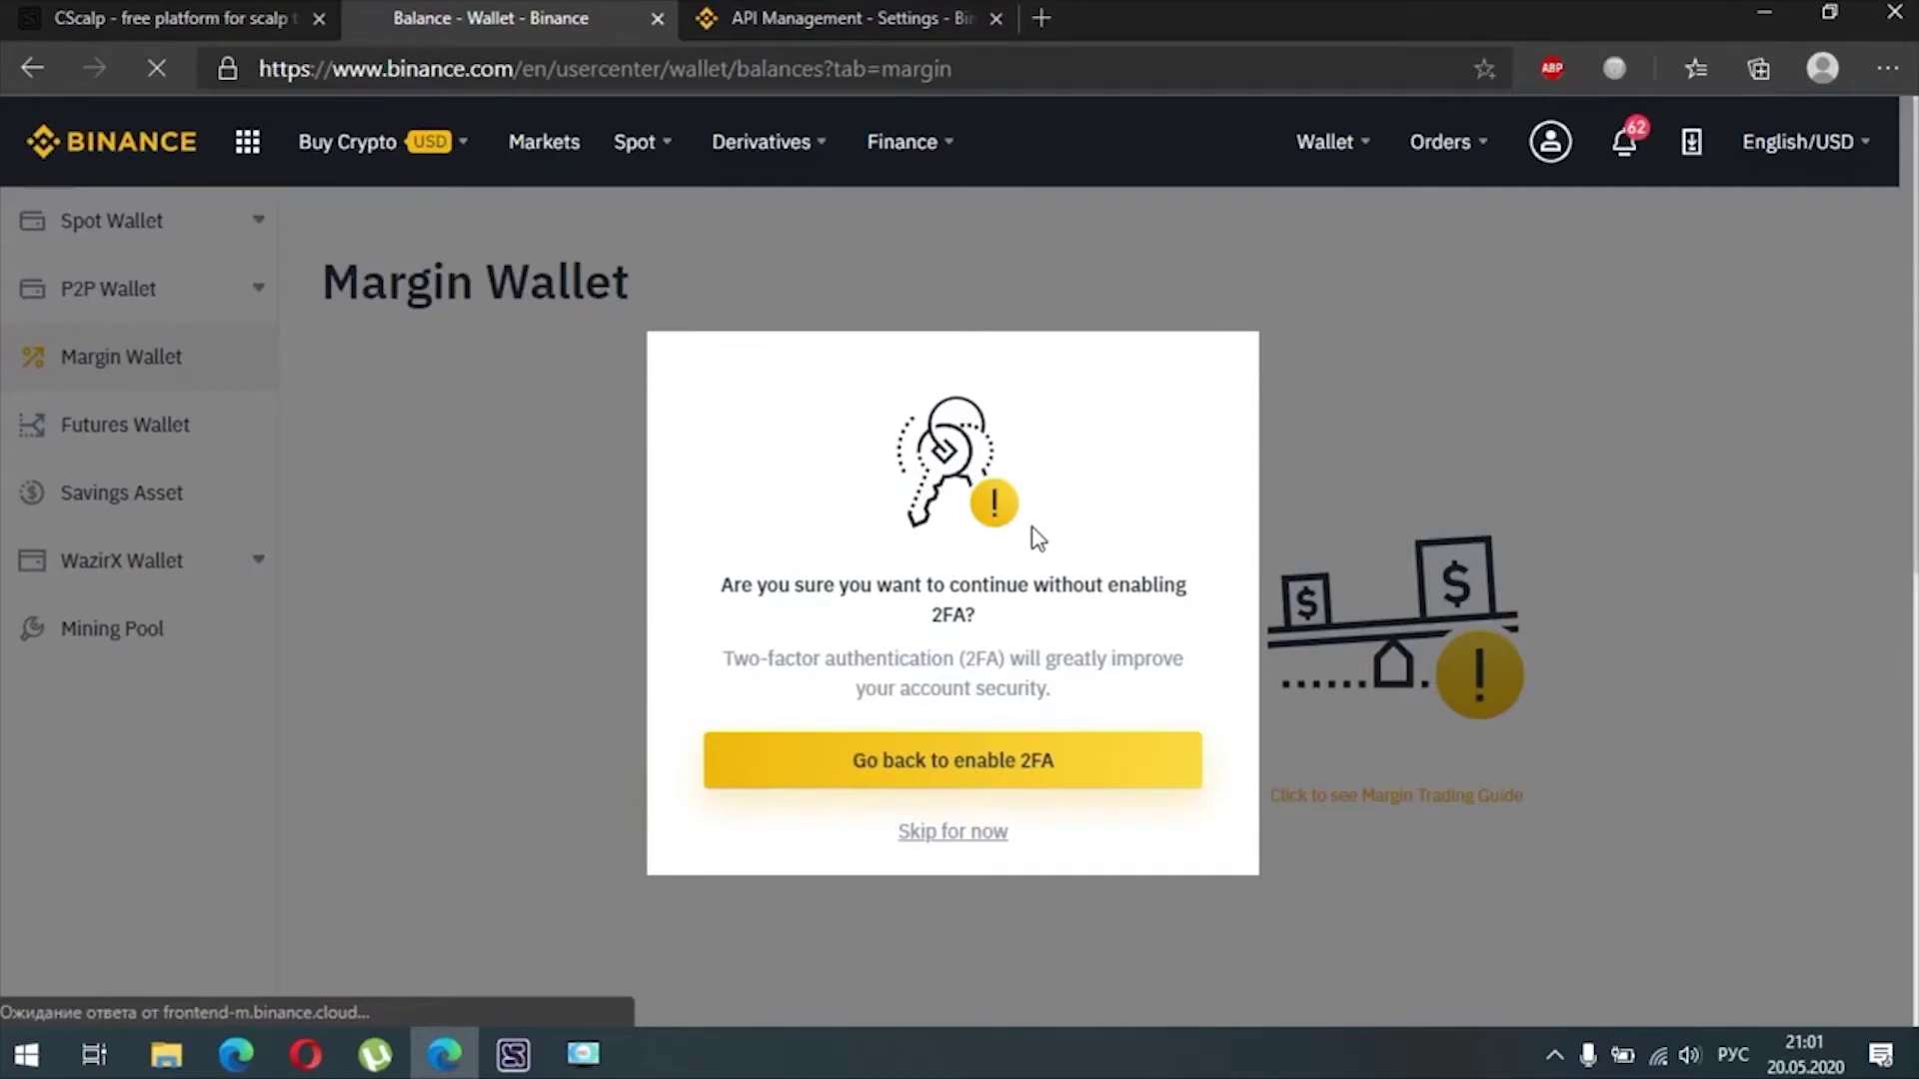
left_click(952, 834)
Step: Scroll the Margin Wallet to inspect the 3X level, 5.50 margin gauge and Funds coin list
scroll(977, 790, "down", 3)
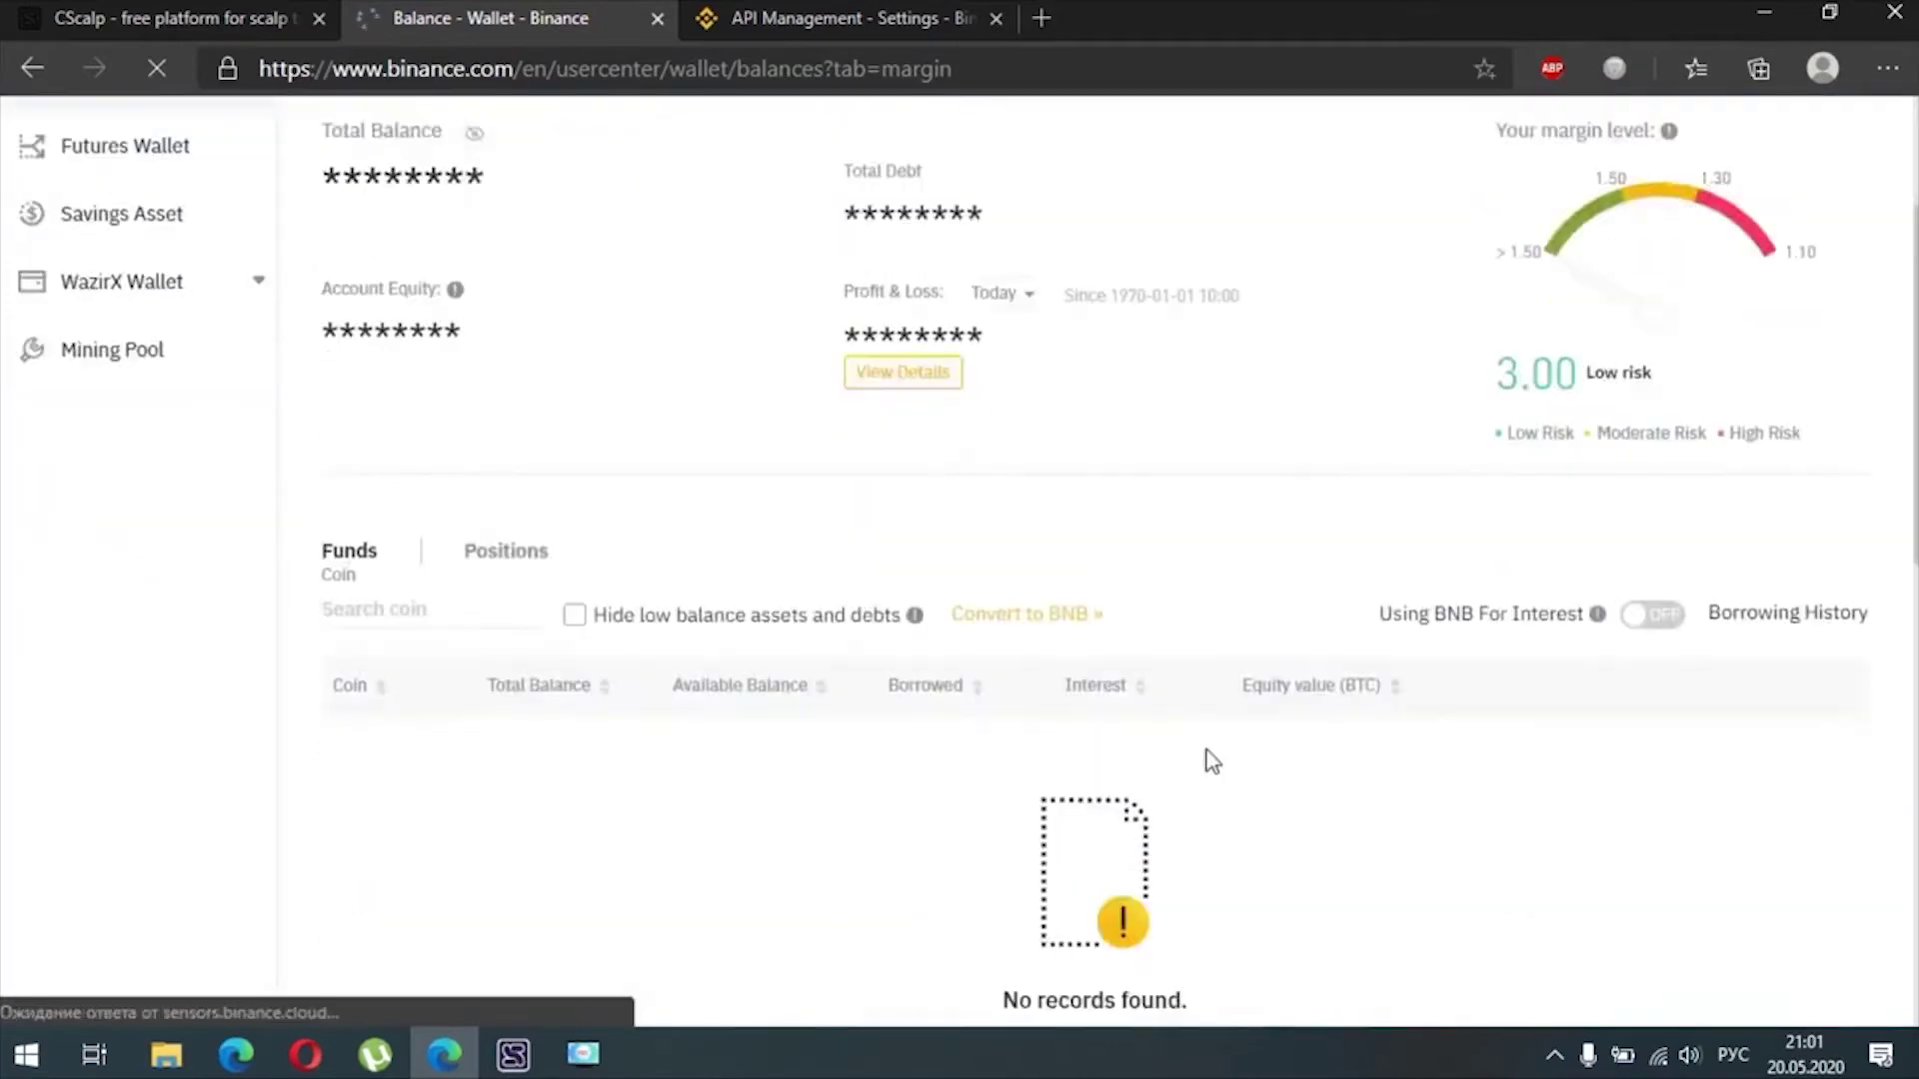
scroll(1230, 750, "down", 3)
scroll(1235, 749, "down", 1)
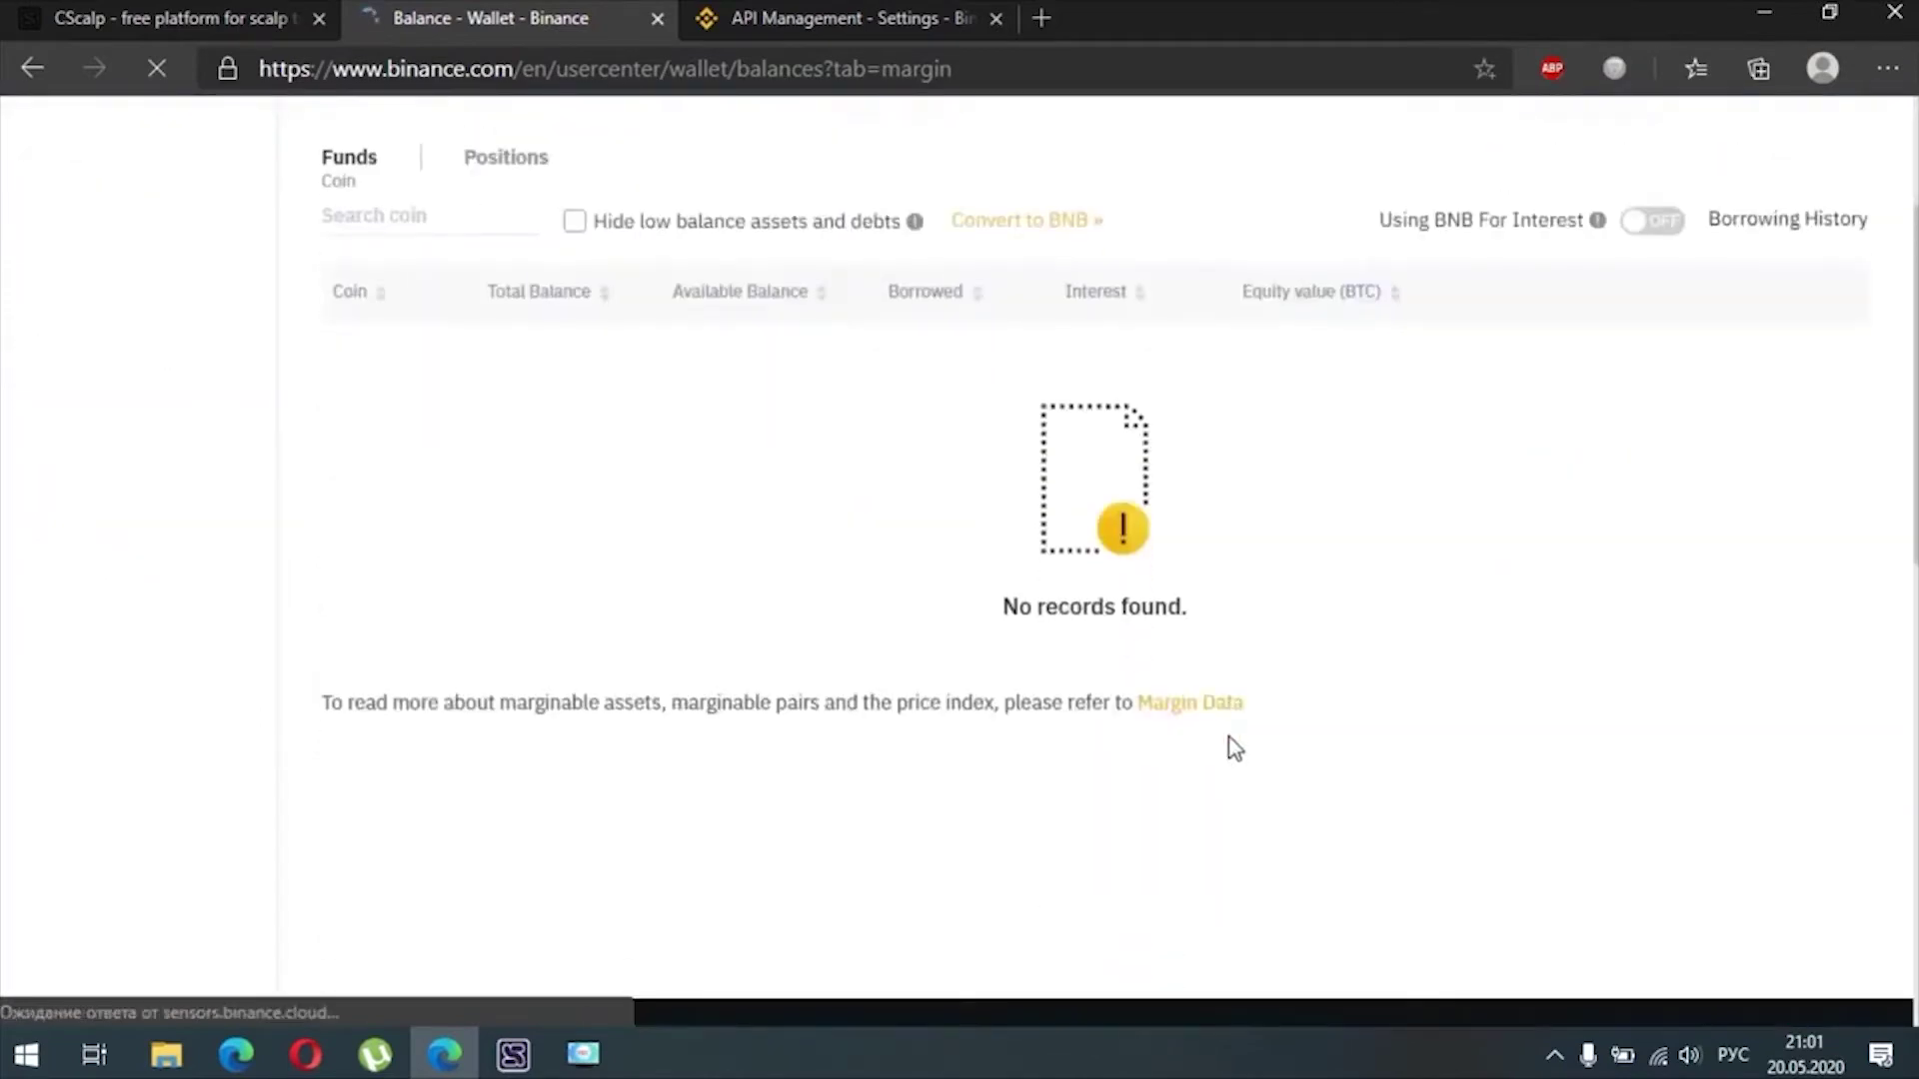
scroll(1235, 750, "up", 5)
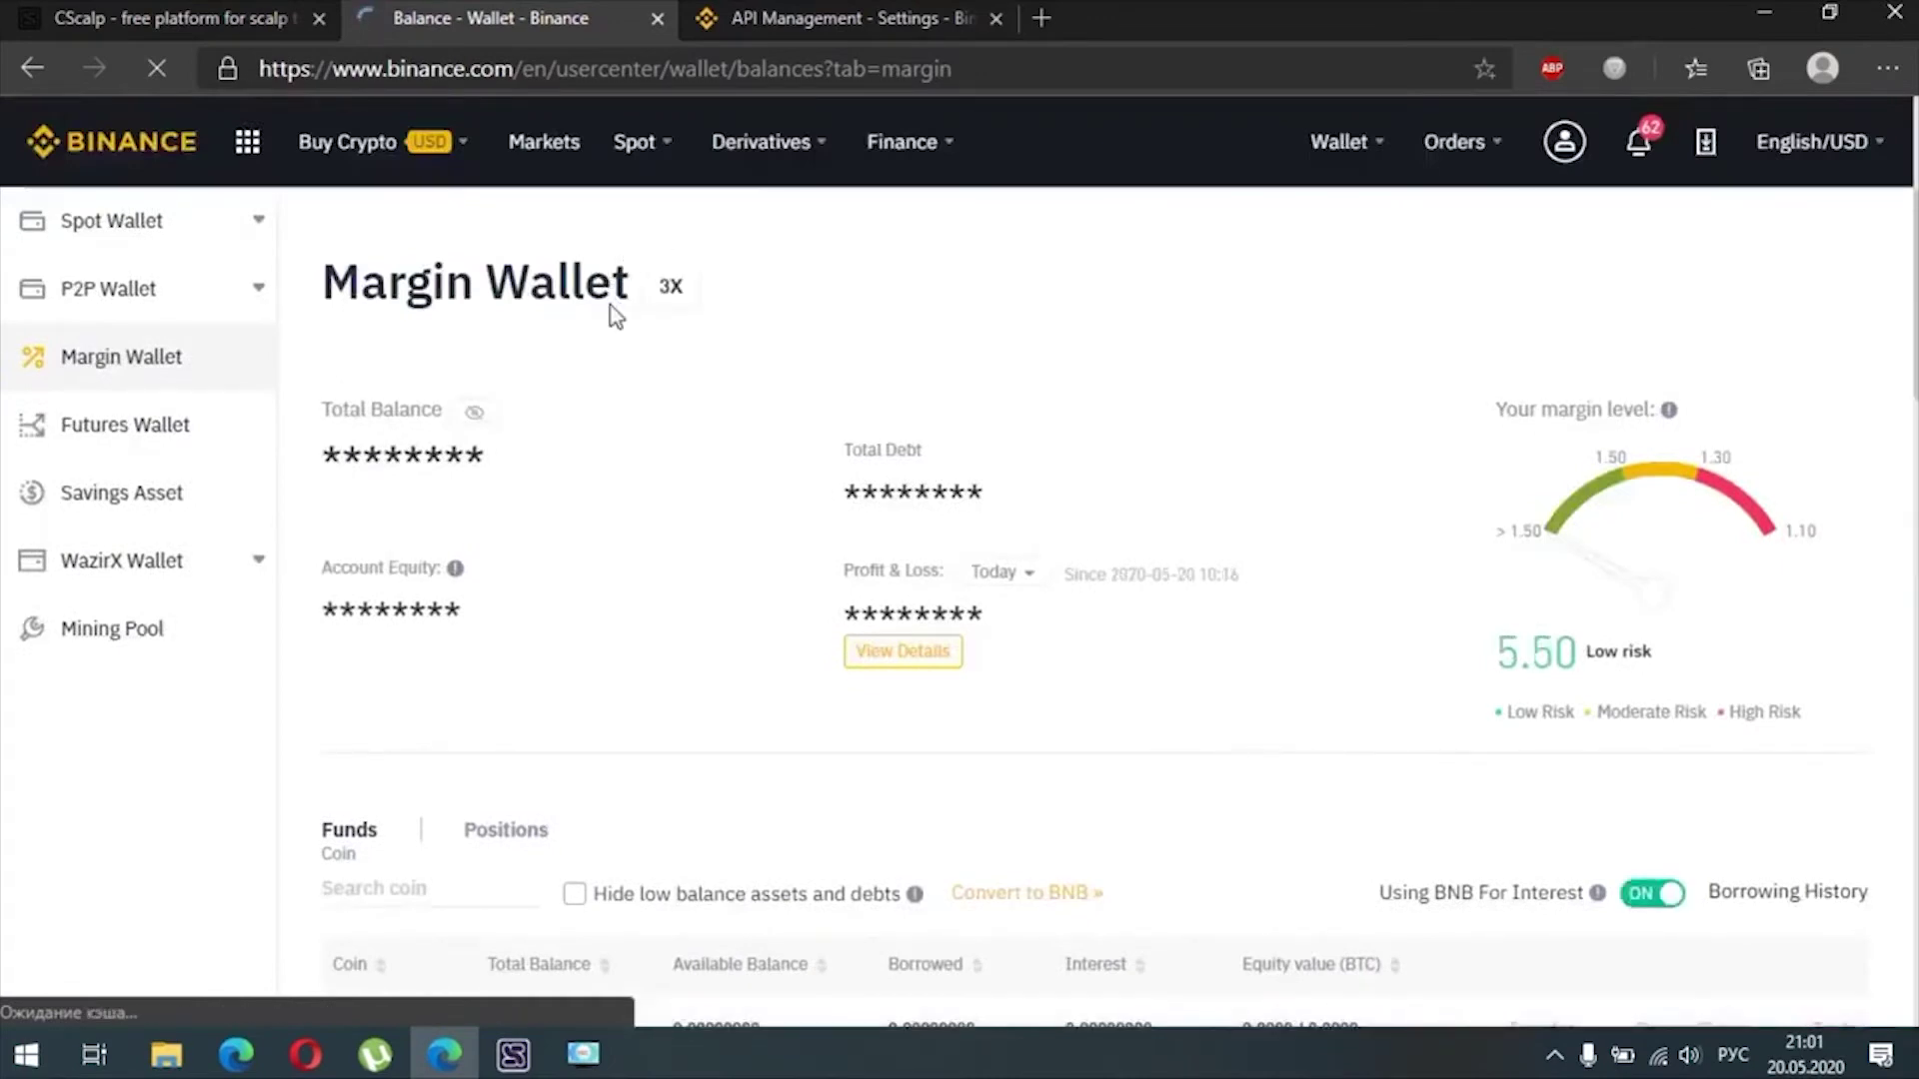
scroll(800, 405, "down", 3)
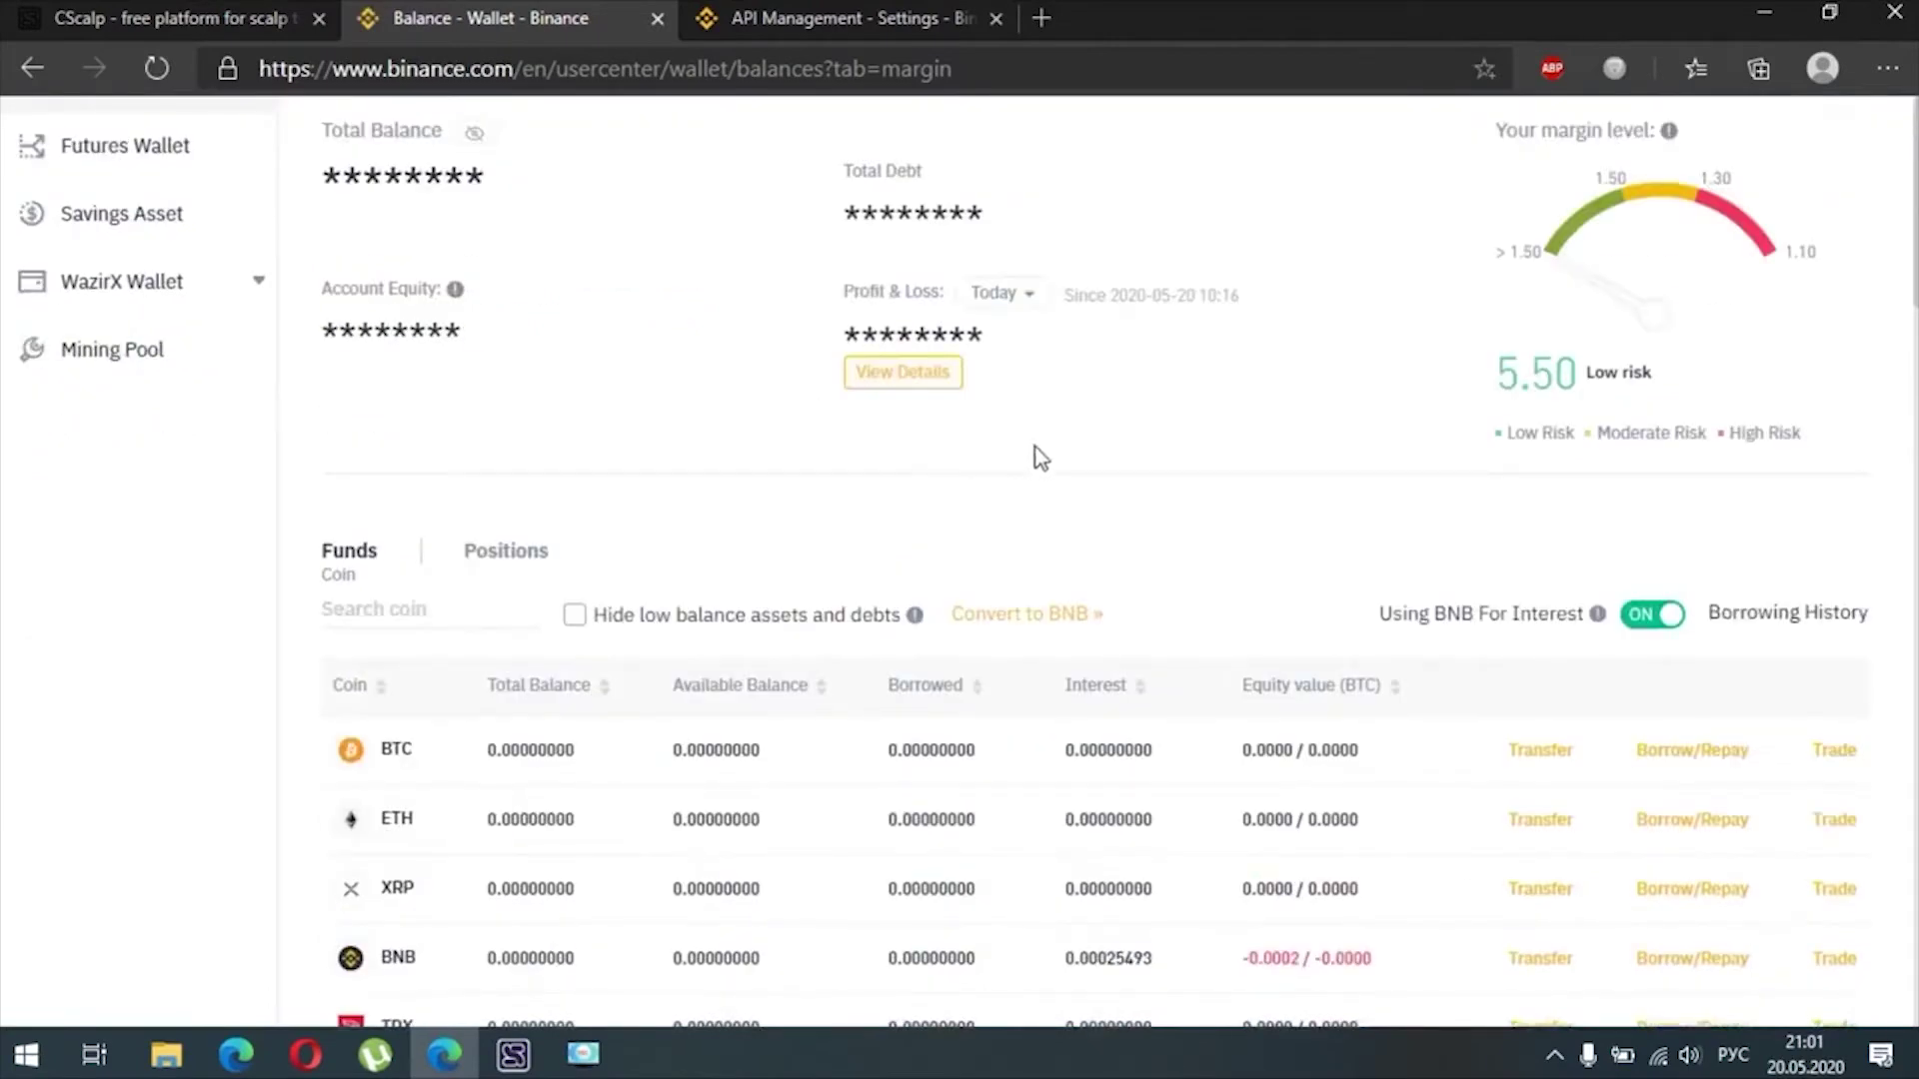
scroll(1276, 536, "down", 4)
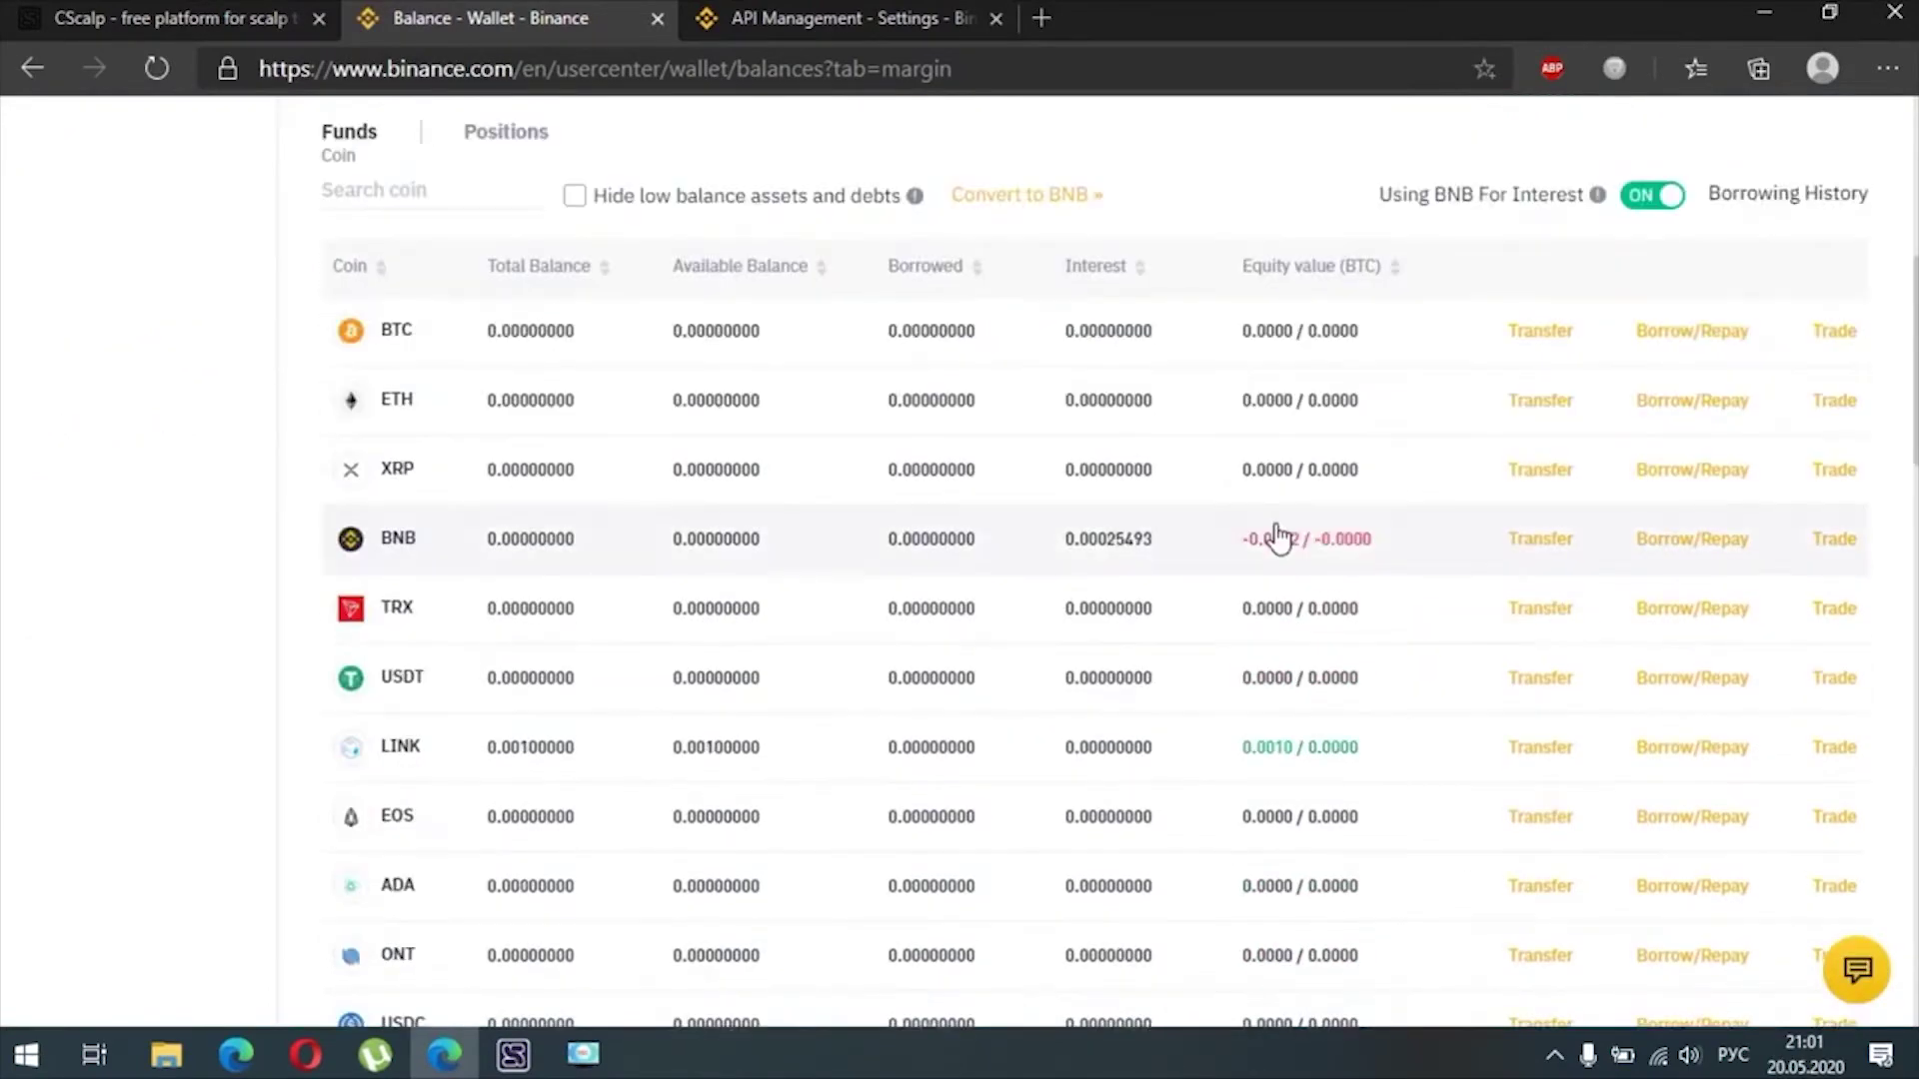
scroll(1508, 557, "up", 7)
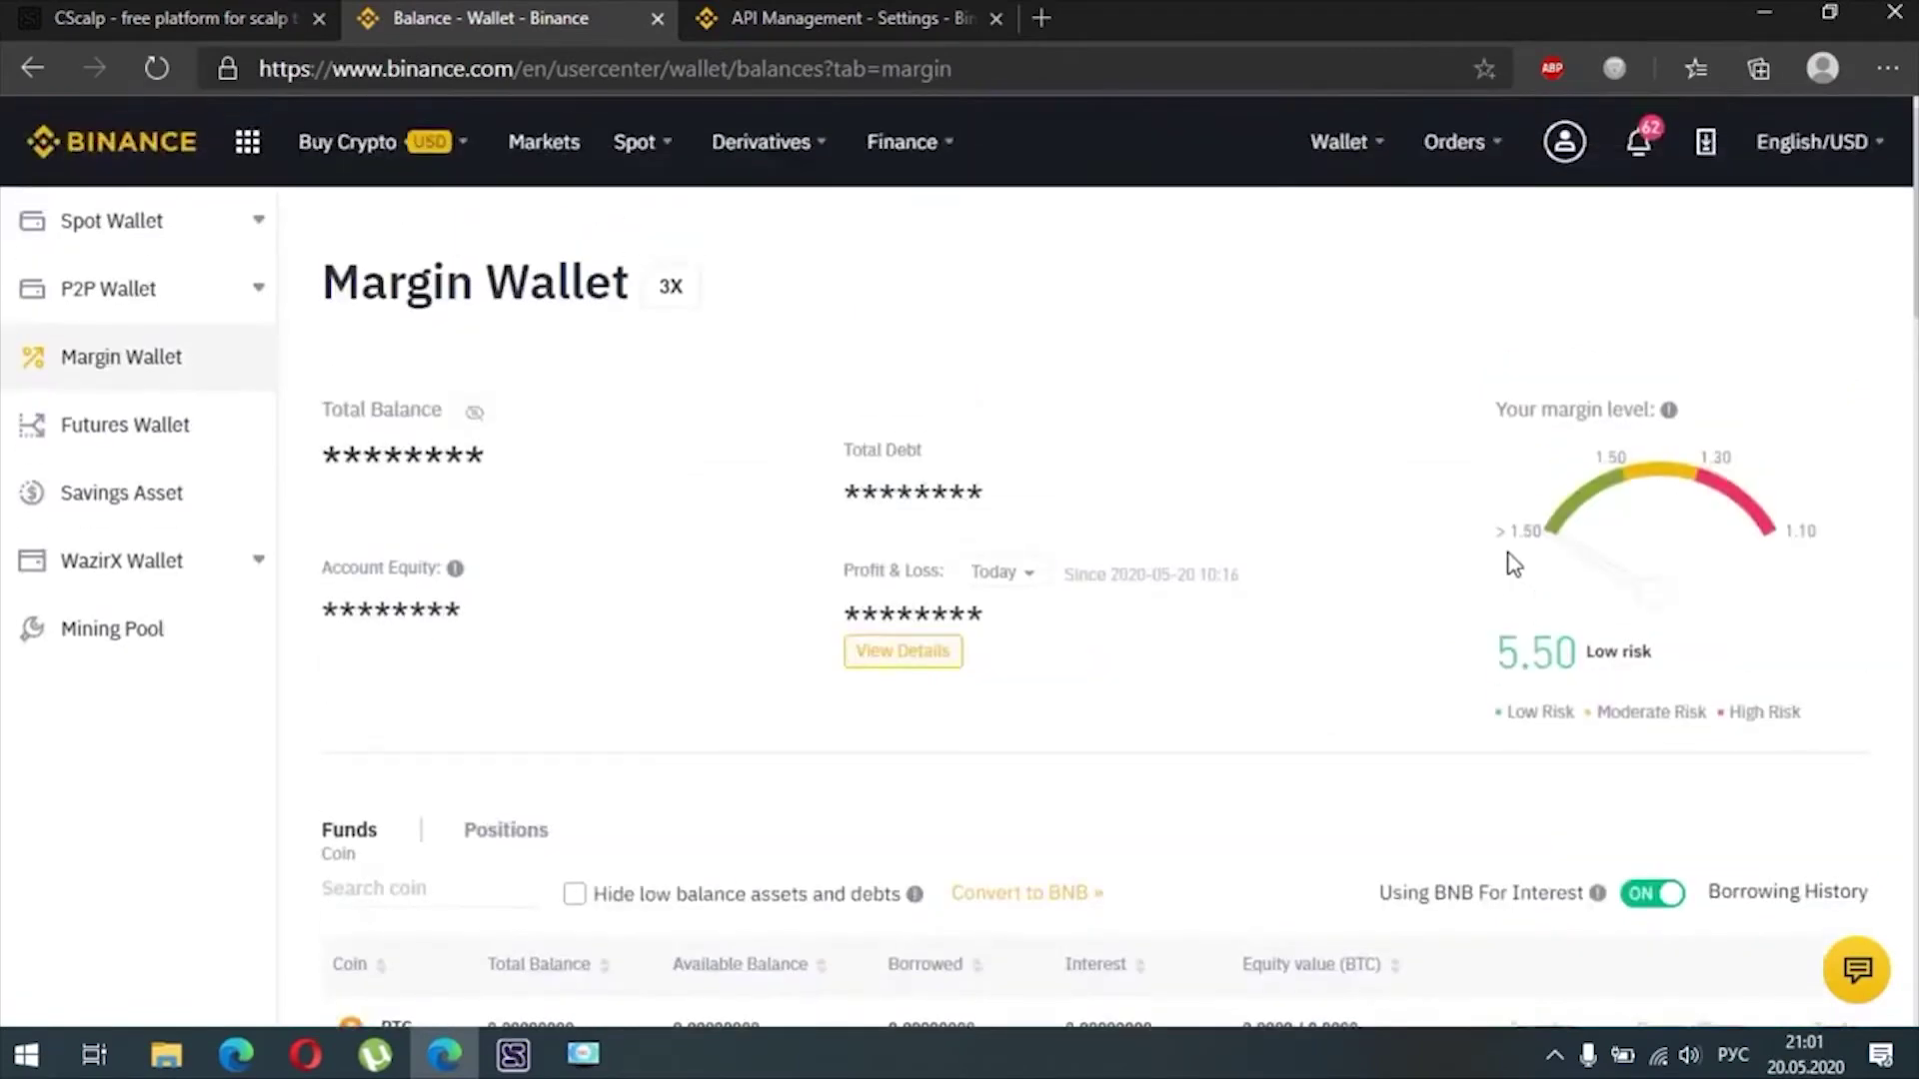
scroll(1508, 561, "down", 6)
scroll(1497, 587, "up", 2)
scroll(1496, 590, "down", 5)
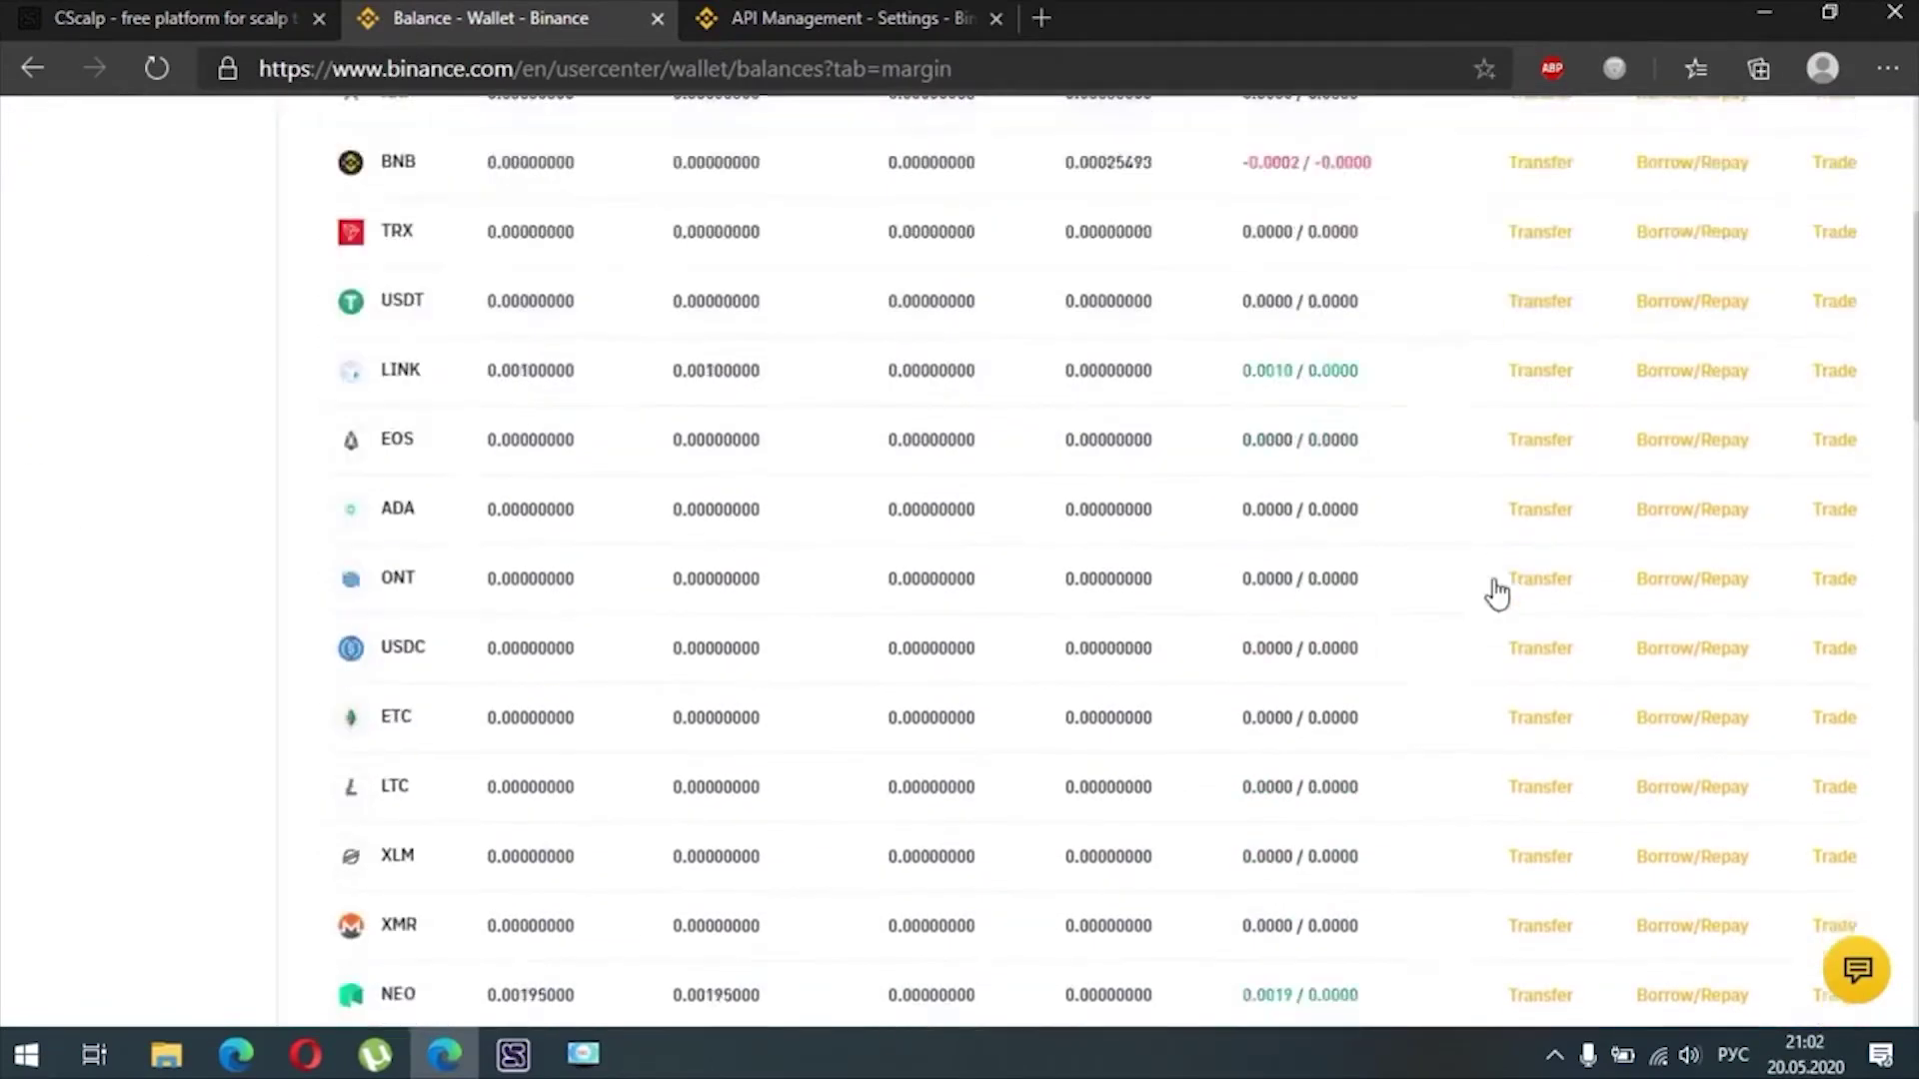
scroll(1496, 592, "down", 8)
scroll(1489, 595, "up", 11)
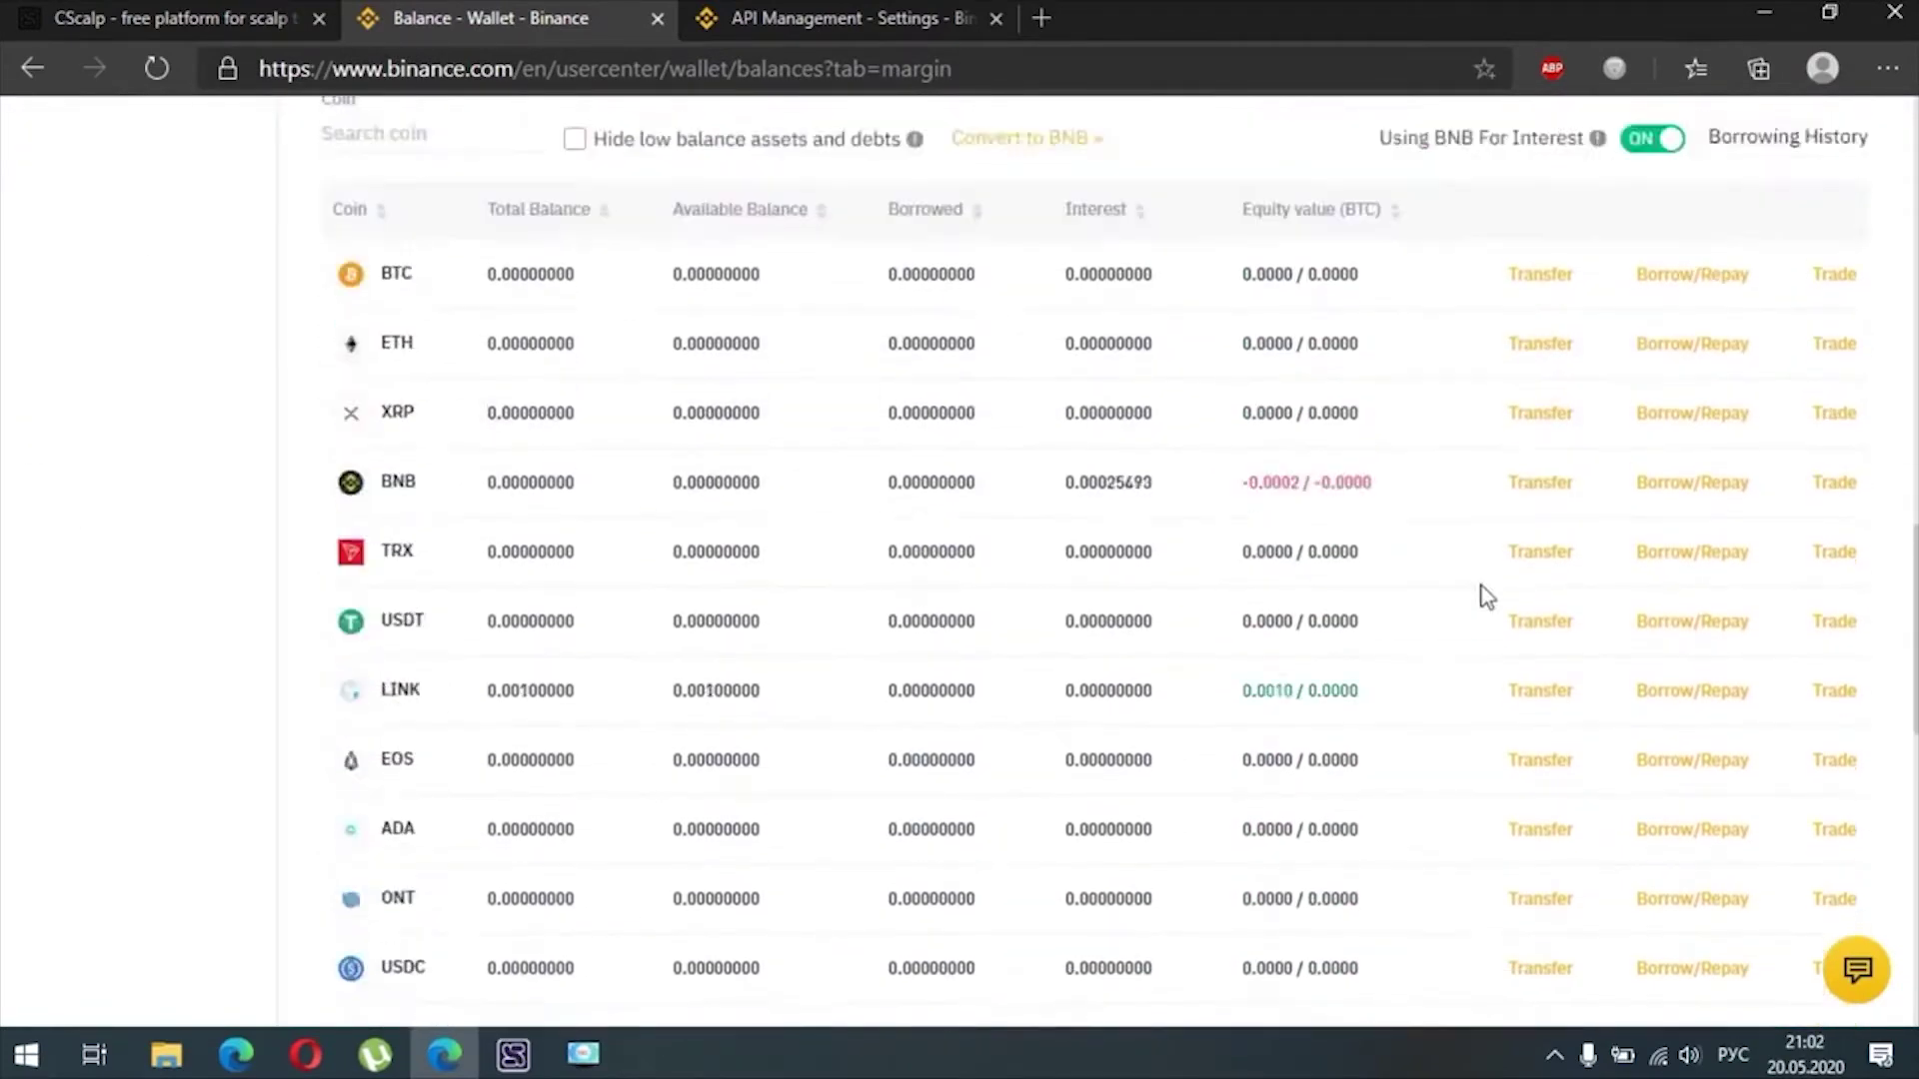
scroll(1486, 596, "up", 7)
scroll(1494, 605, "down", 4)
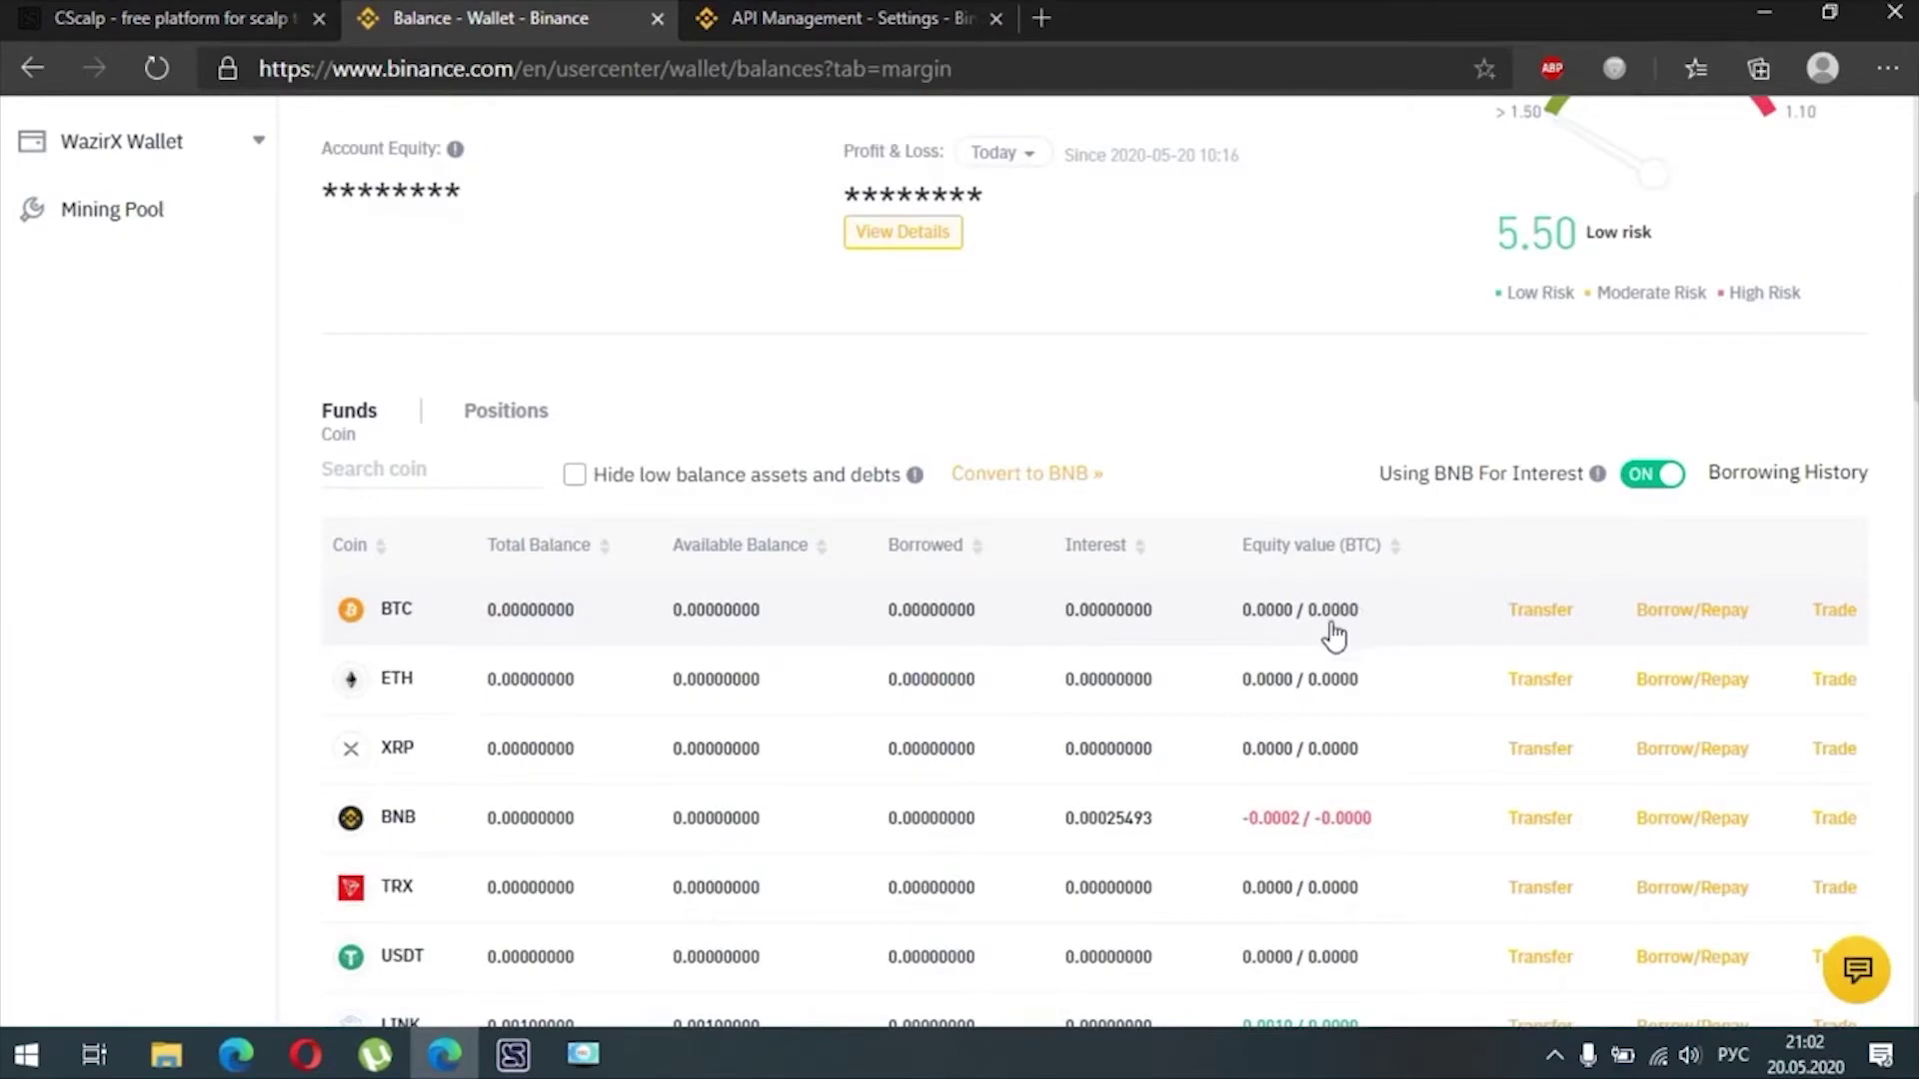
scroll(1332, 634, "up", 2)
scroll(1334, 635, "down", 3)
scroll(1334, 634, "down", 1)
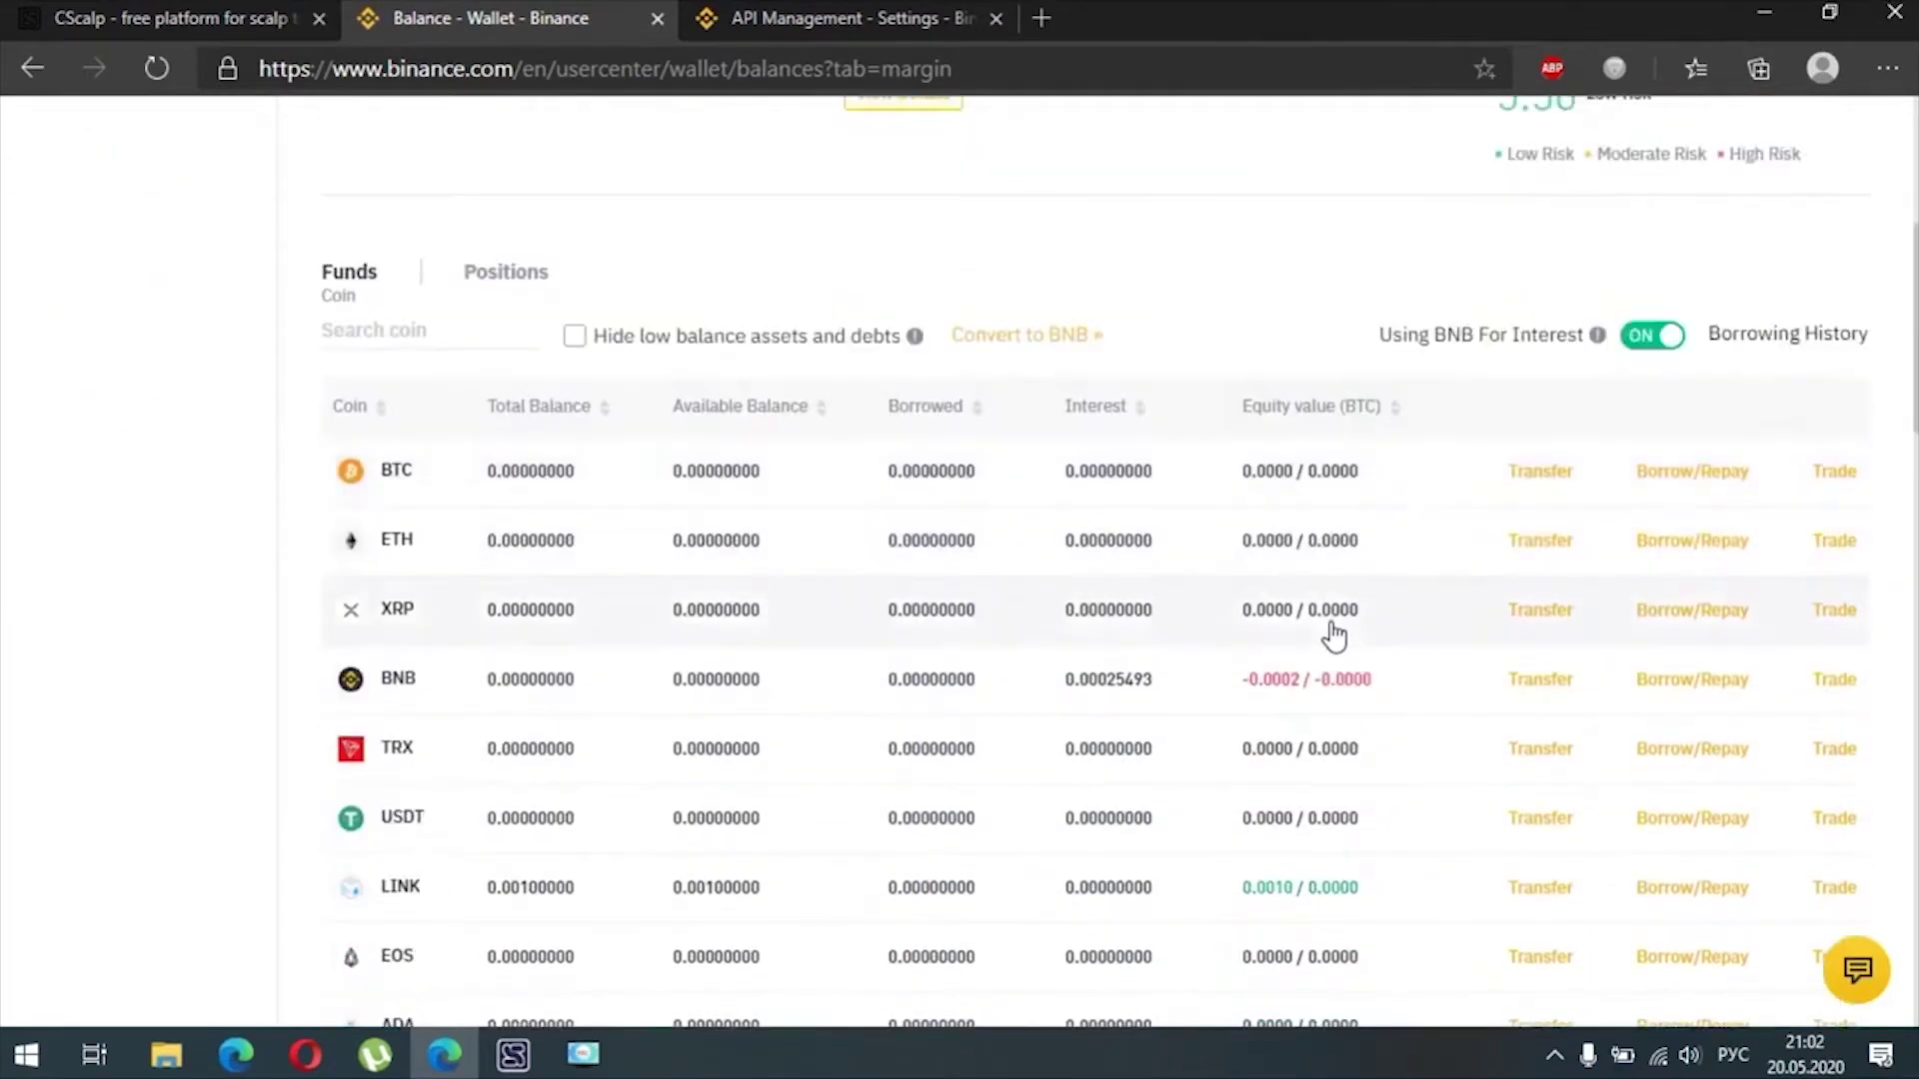